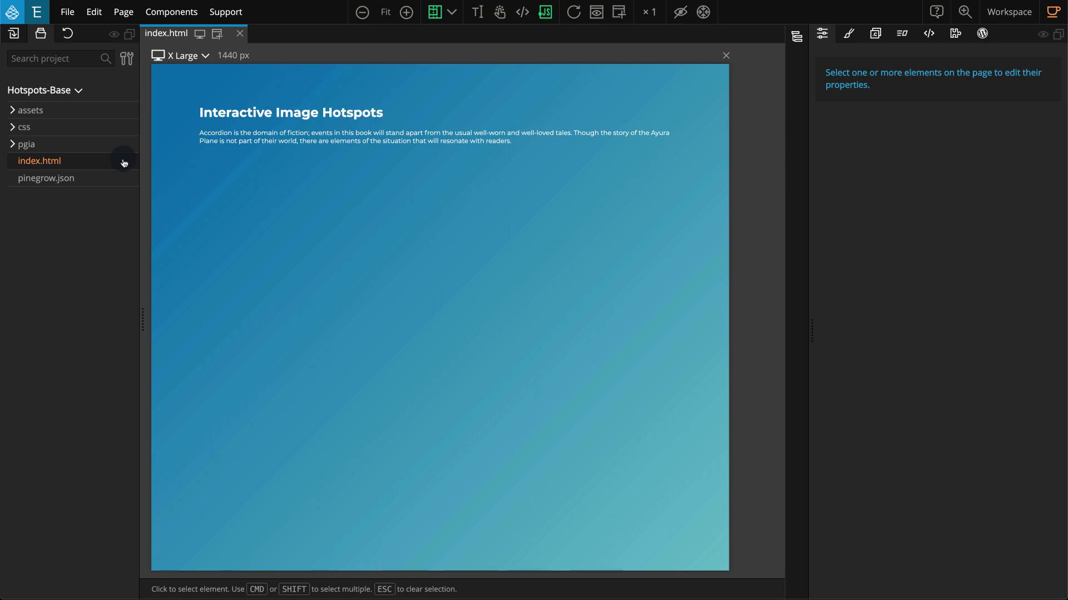
Insert a section element inside main, at the end after the introductory paragraph.
left_click(799, 37)
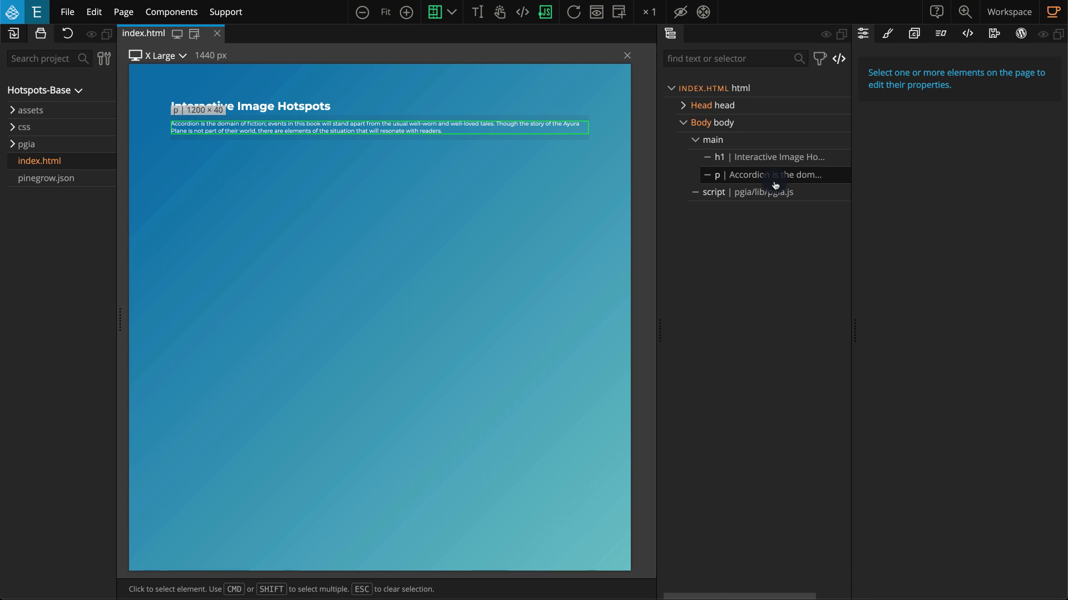
left_click(777, 143)
right_click(777, 145)
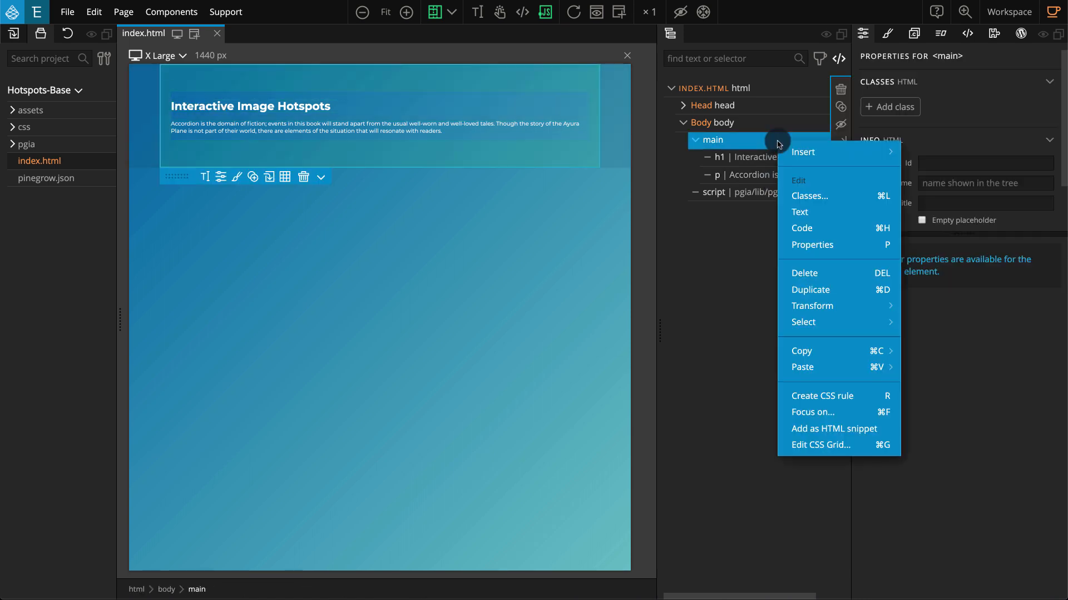
mouse_move(863, 160)
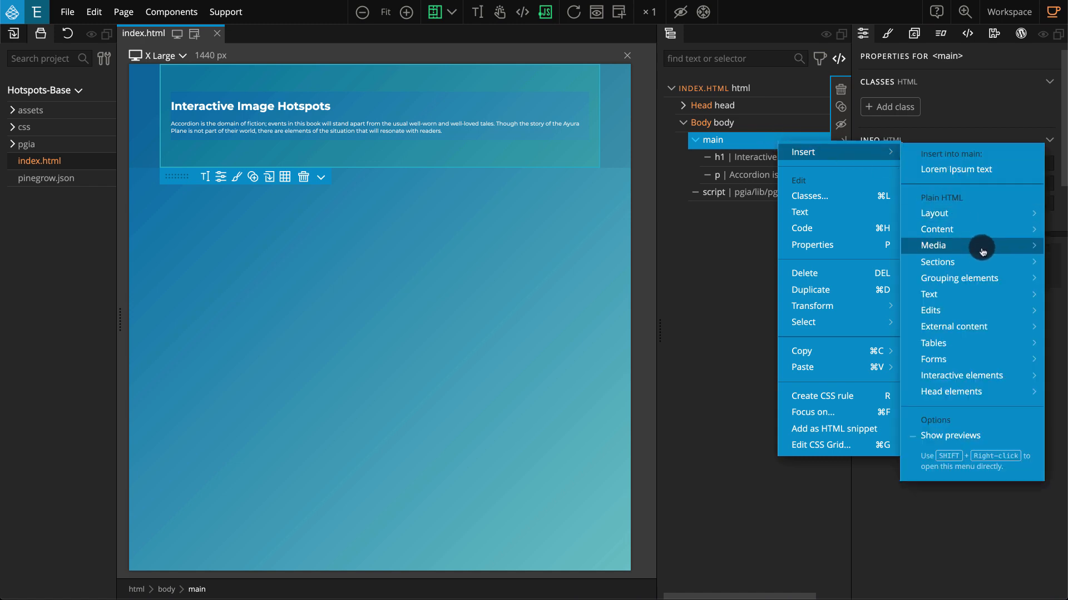
mouse_move(982, 263)
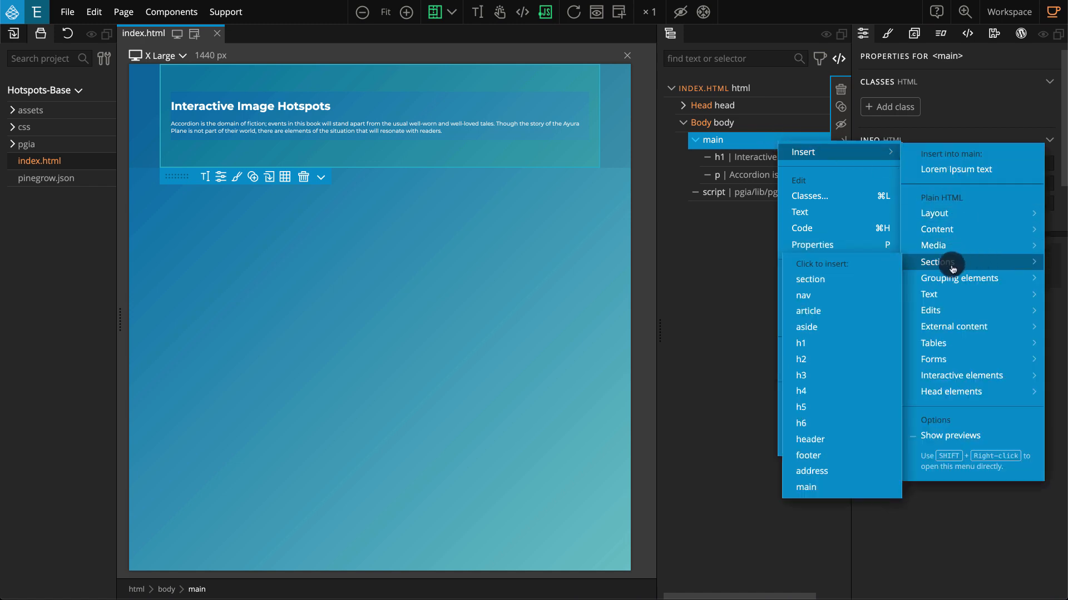
mouse_move(870, 277)
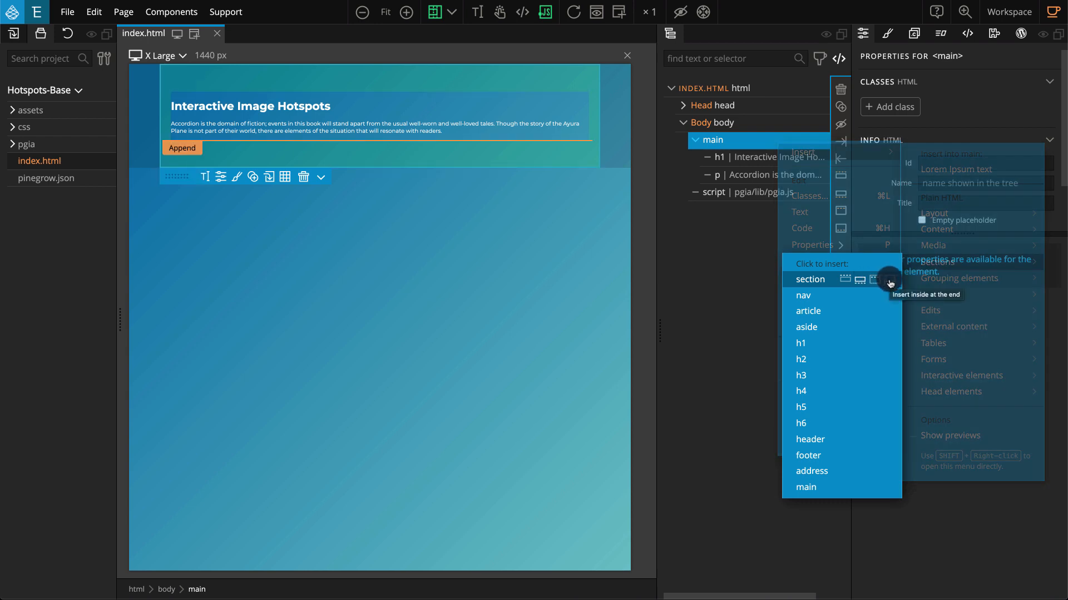
left_click(890, 284)
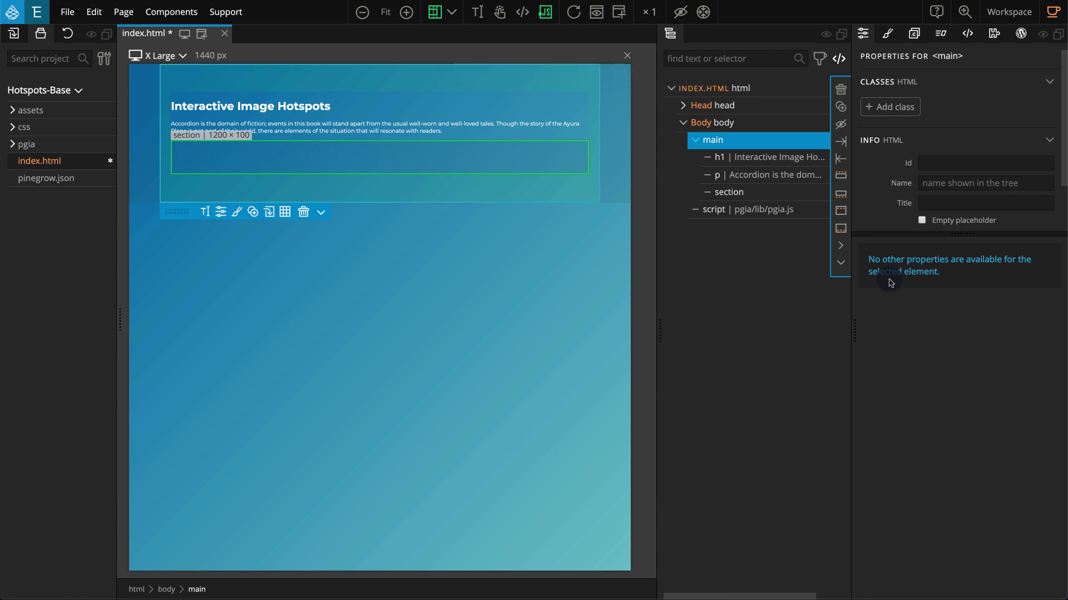
Add the class hotspots--container to the new section.
left_click(799, 197)
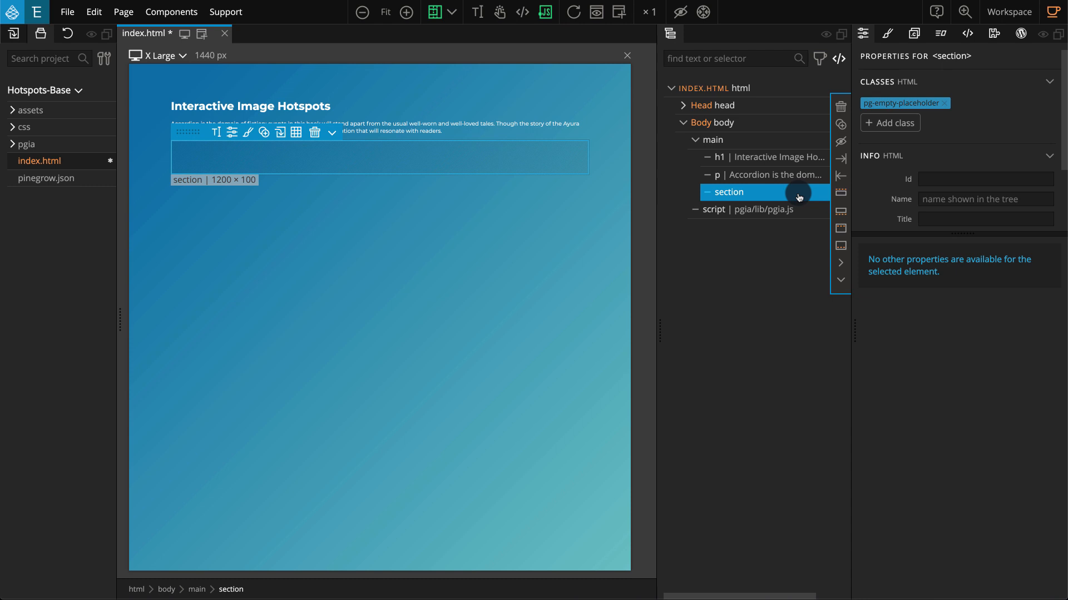
key("super+period")
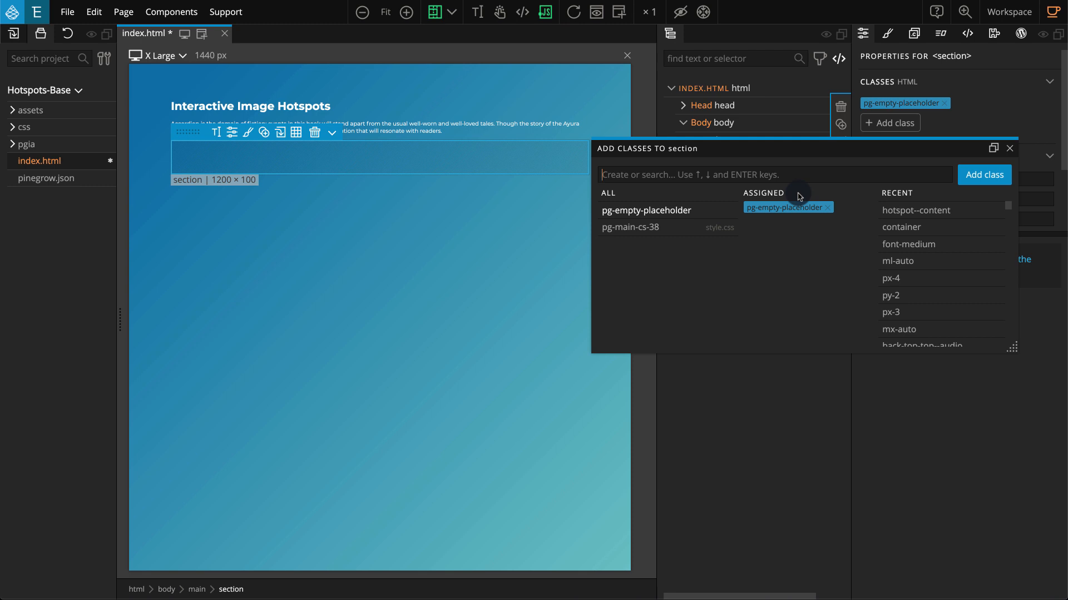
type("ho")
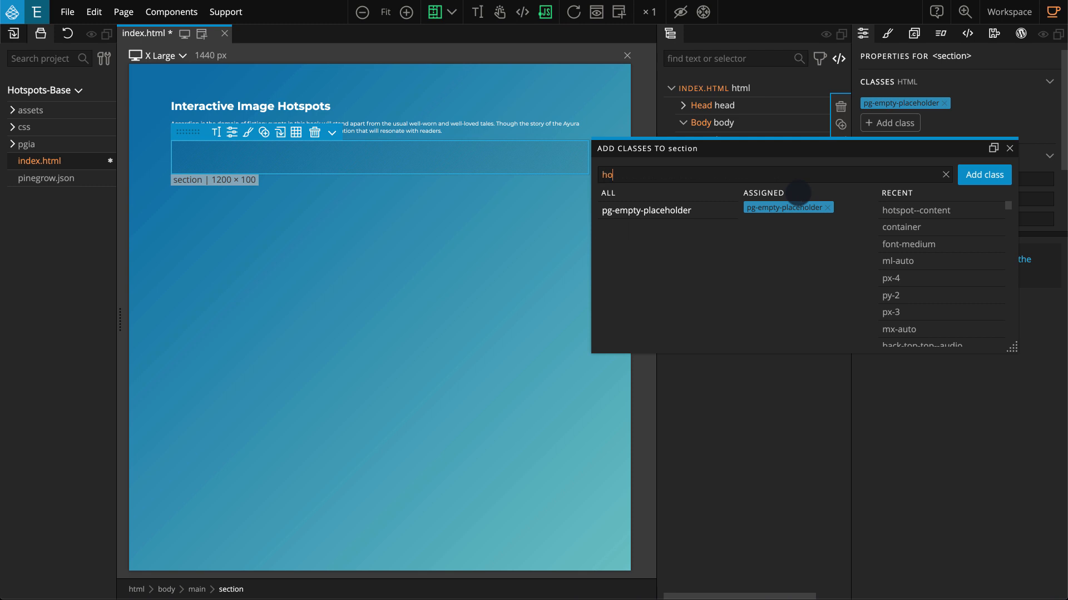
type("tspots--")
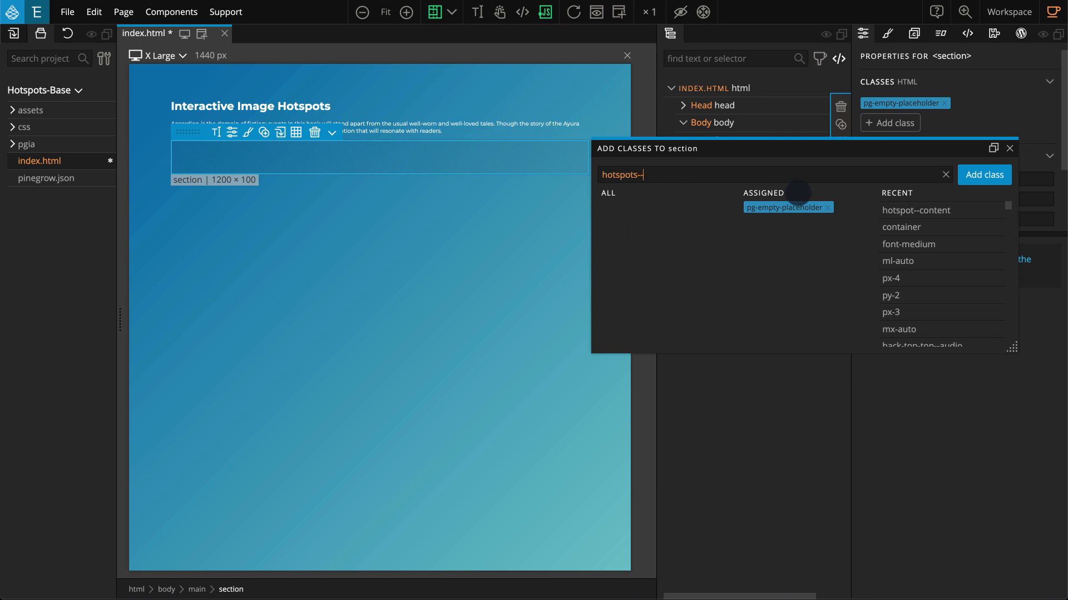
type("container")
left_click(979, 183)
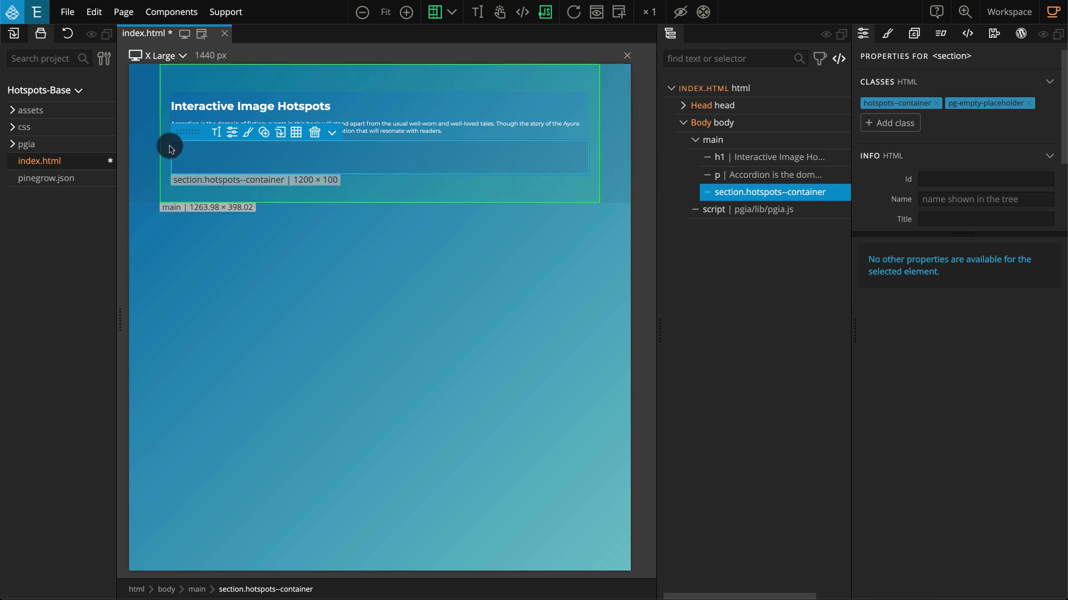
Place hotspot-image.jpg from the assets folder inside the hotspots--container section.
left_click(15, 111)
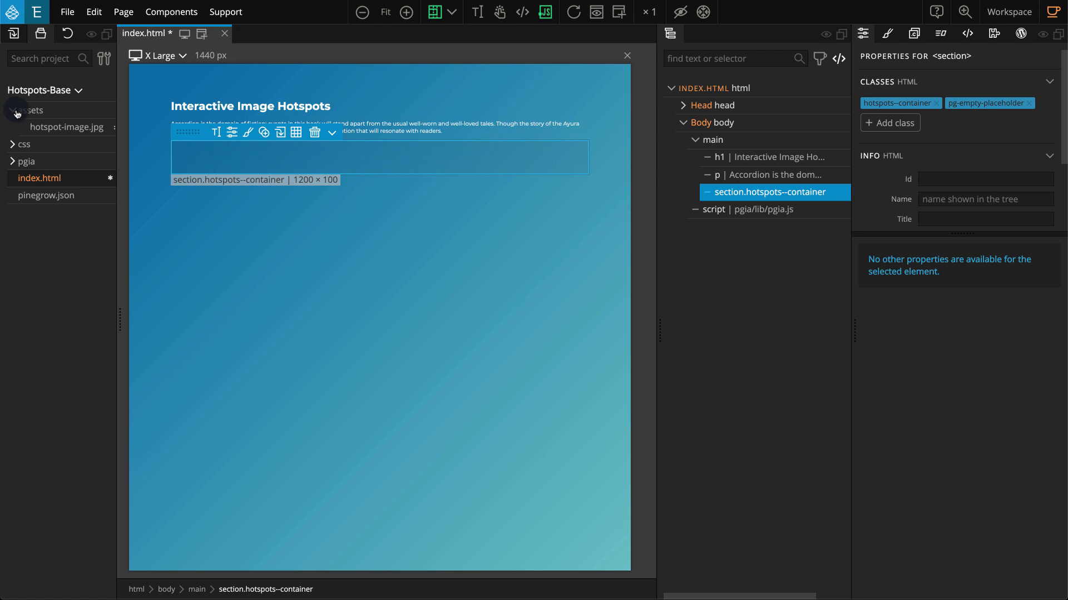
mouse_move(87, 128)
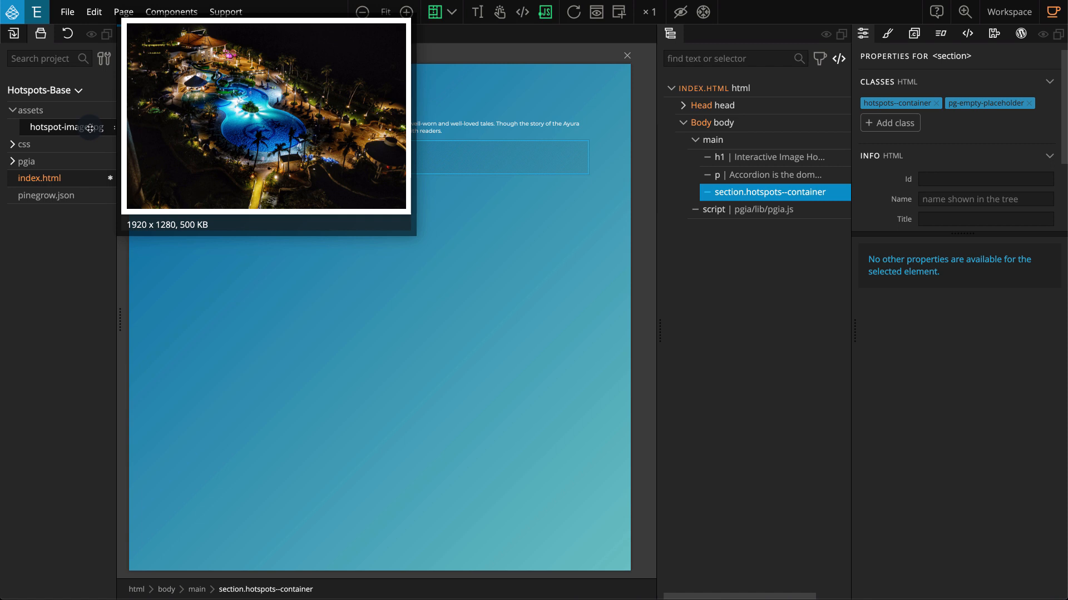
left_click_drag(89, 128, 768, 214)
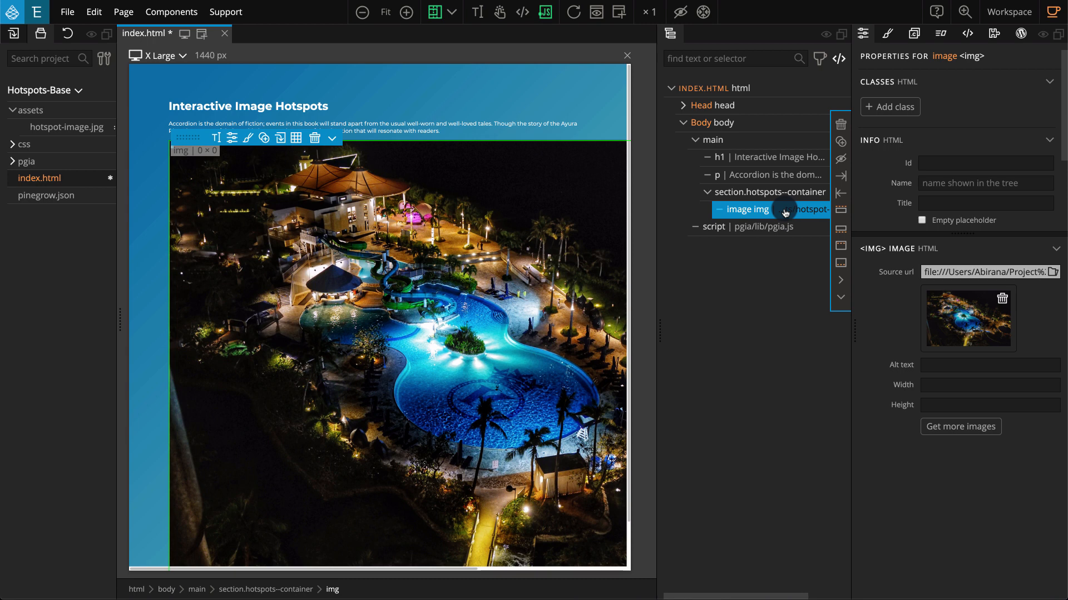
Add the class hotspots--image to the image in the hotspots--container section.
key("super+period")
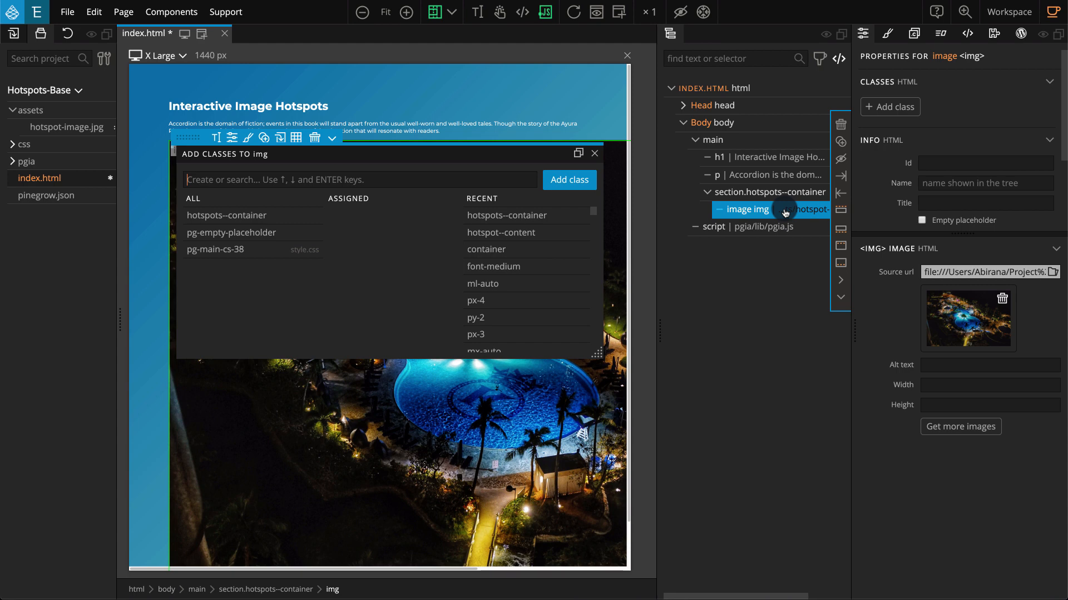
type("hotspots")
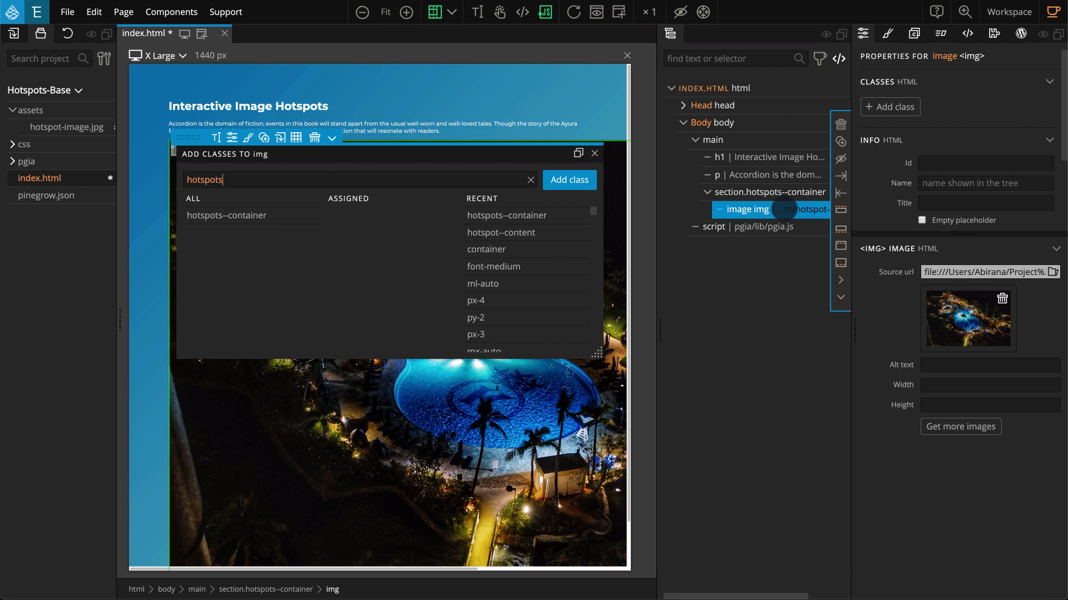
type("--image")
key("Return")
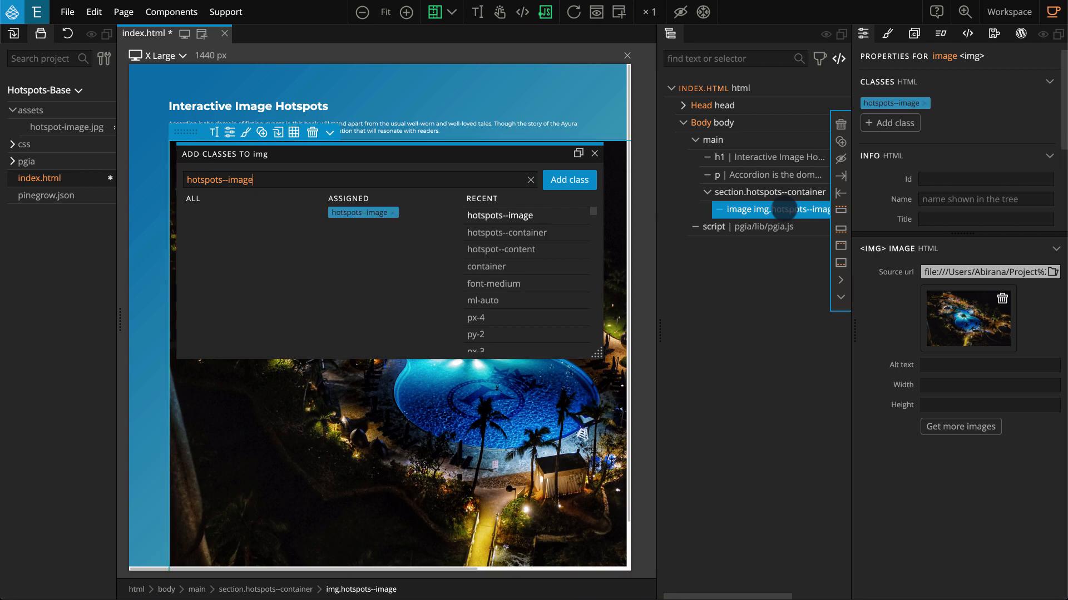
key("Escape")
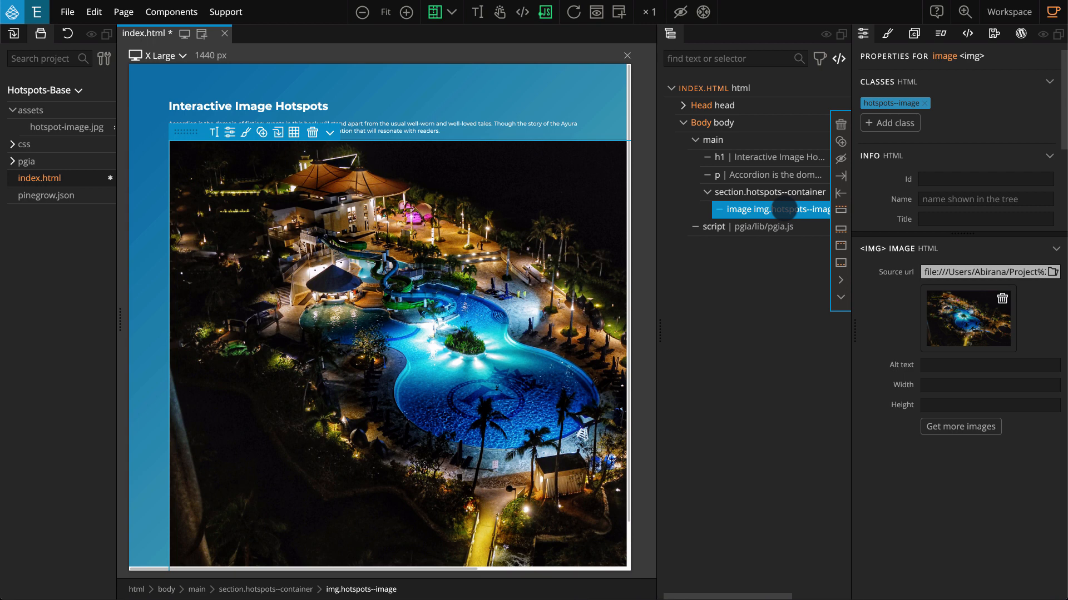
Insert a div directly after the hotspots--image image within the section.
right_click(805, 210)
mouse_move(855, 226)
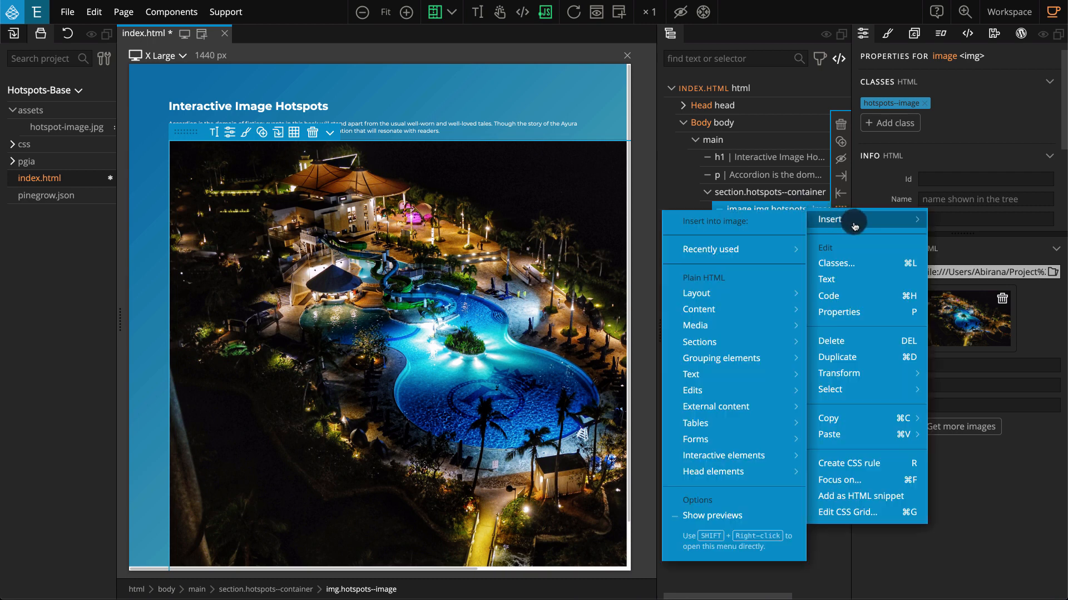
mouse_move(766, 362)
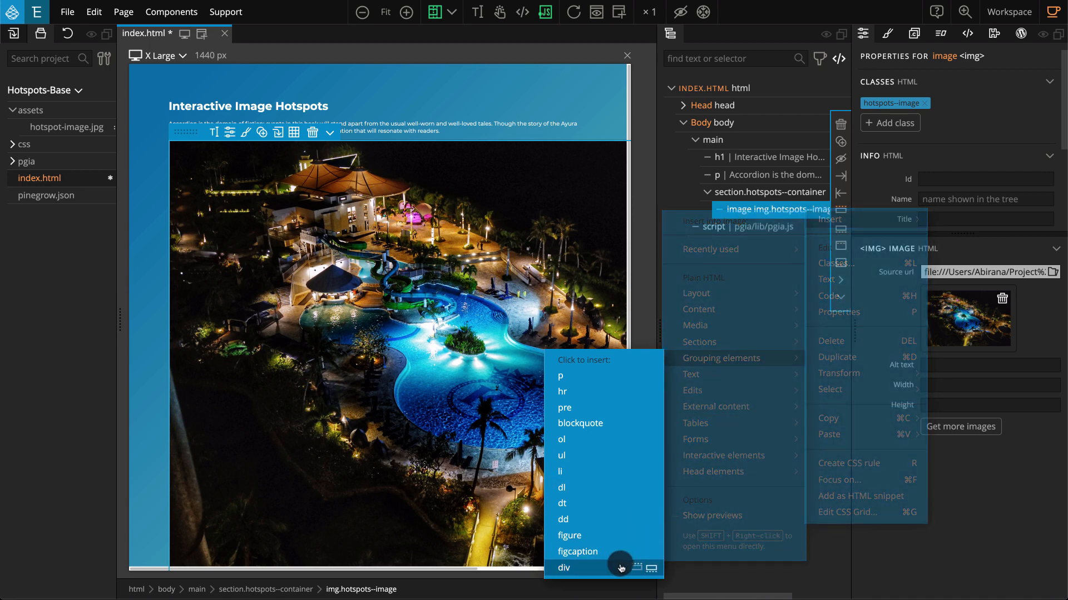
left_click(651, 571)
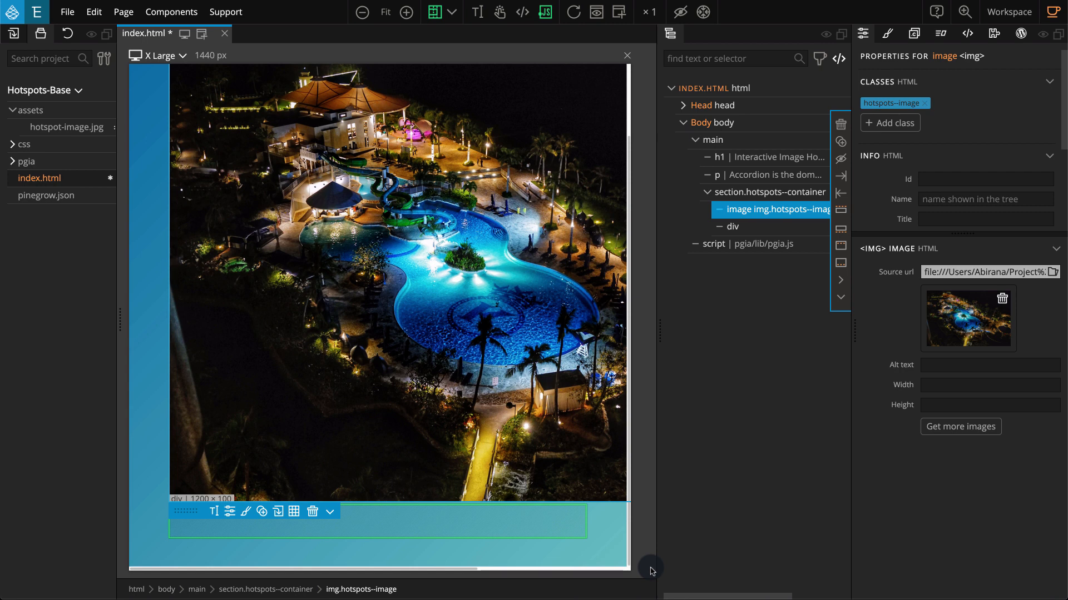
Add the class hotspots--main to the div below the image.
left_click(810, 230)
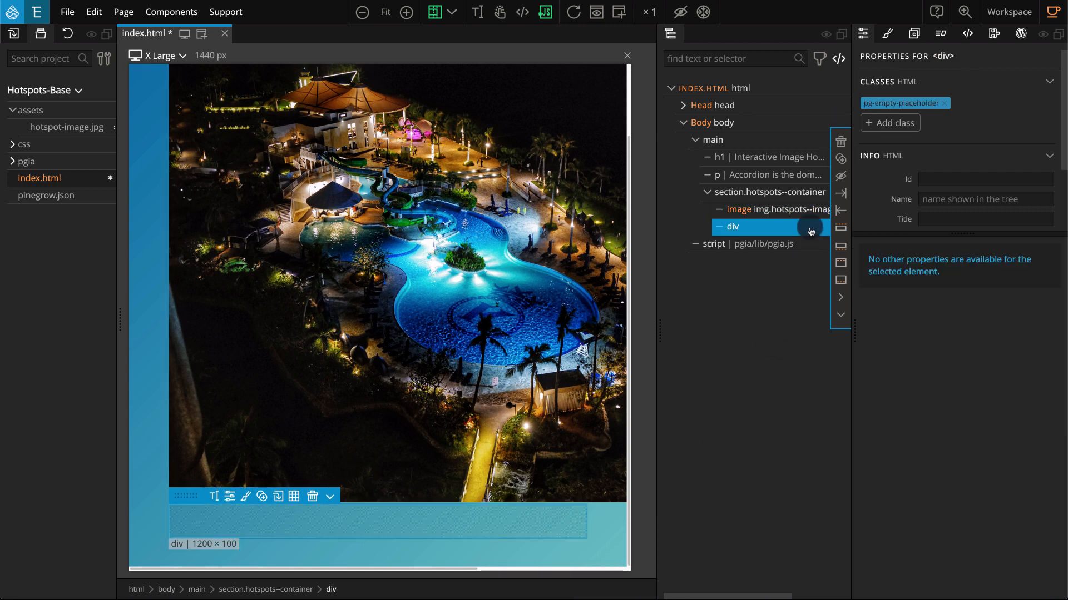
key("super+period")
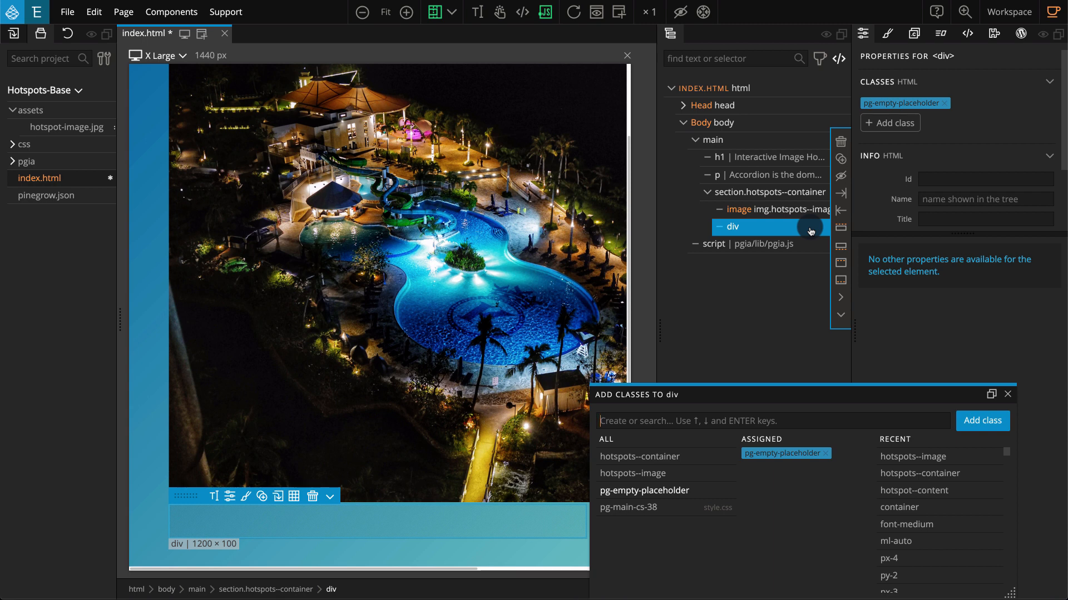
type("hotspots")
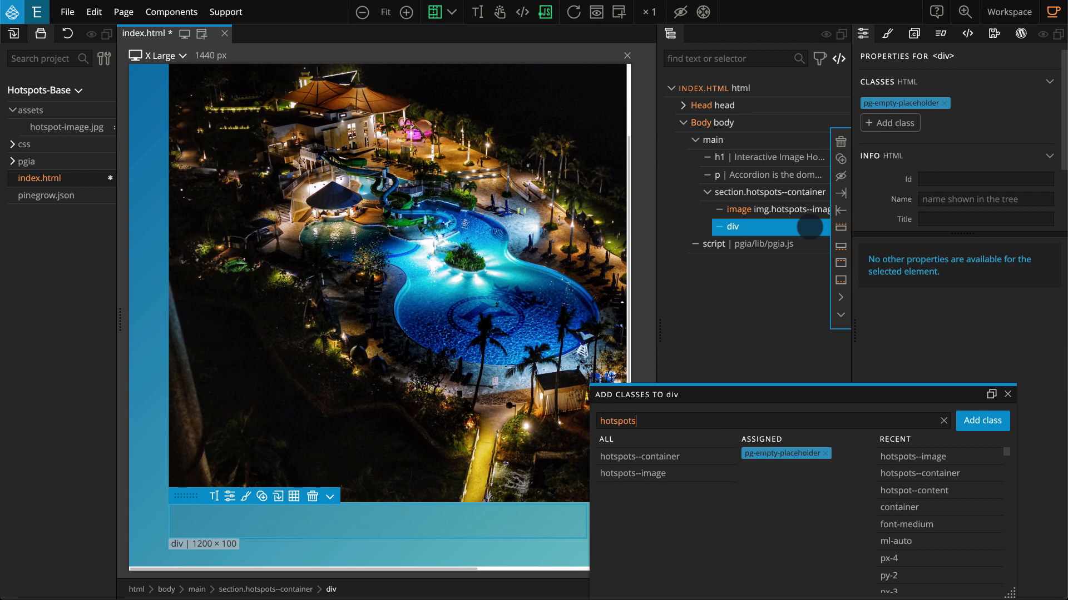
type("--main")
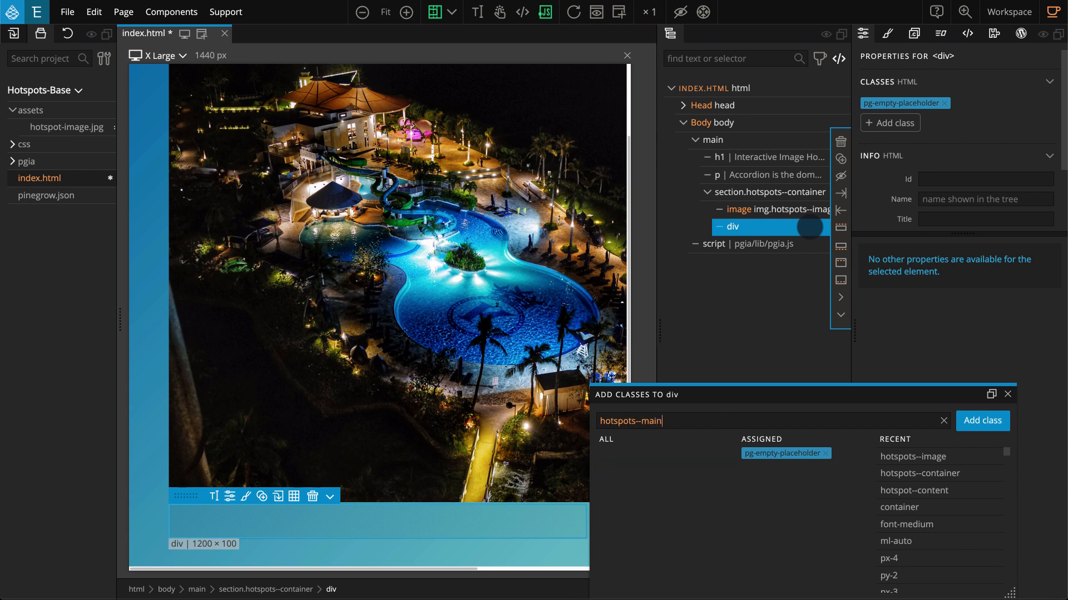
key("Return")
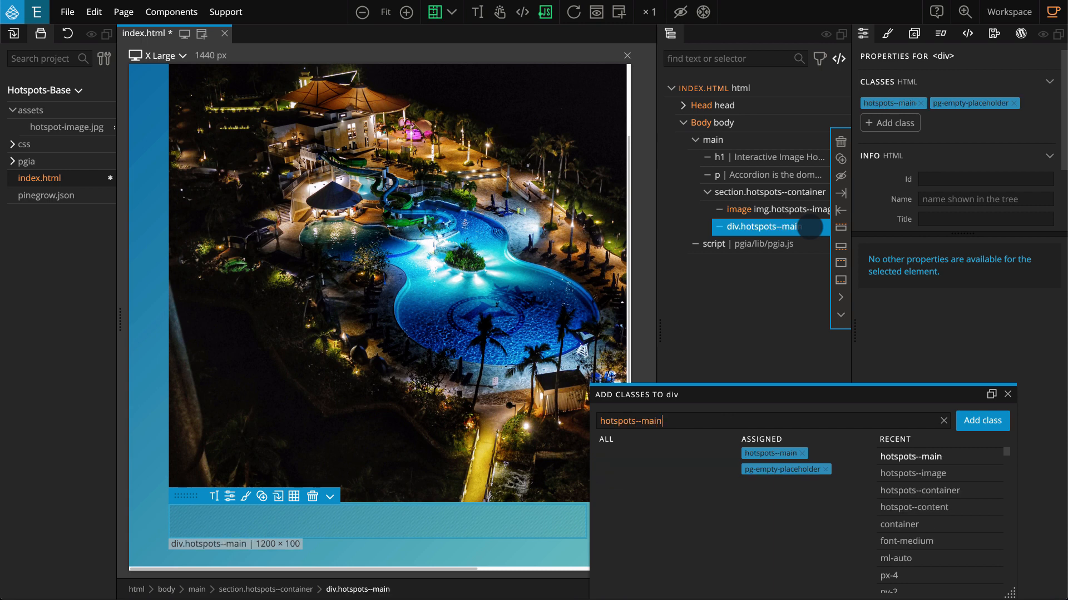
key("Escape")
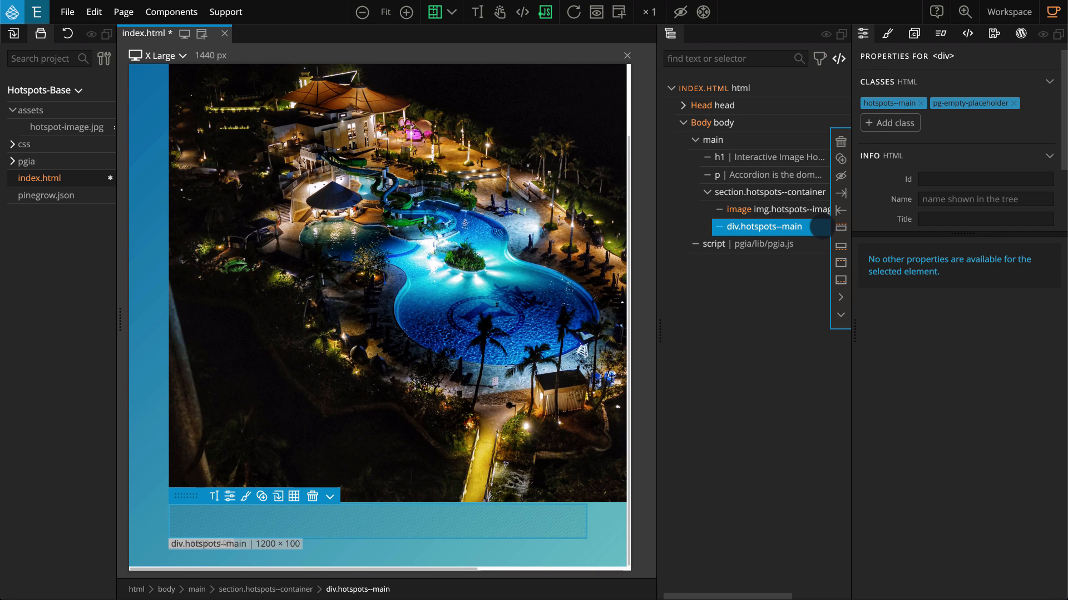
Create a .hotspots--container CSS rule in style.css for the section holding the image.
left_click(798, 192)
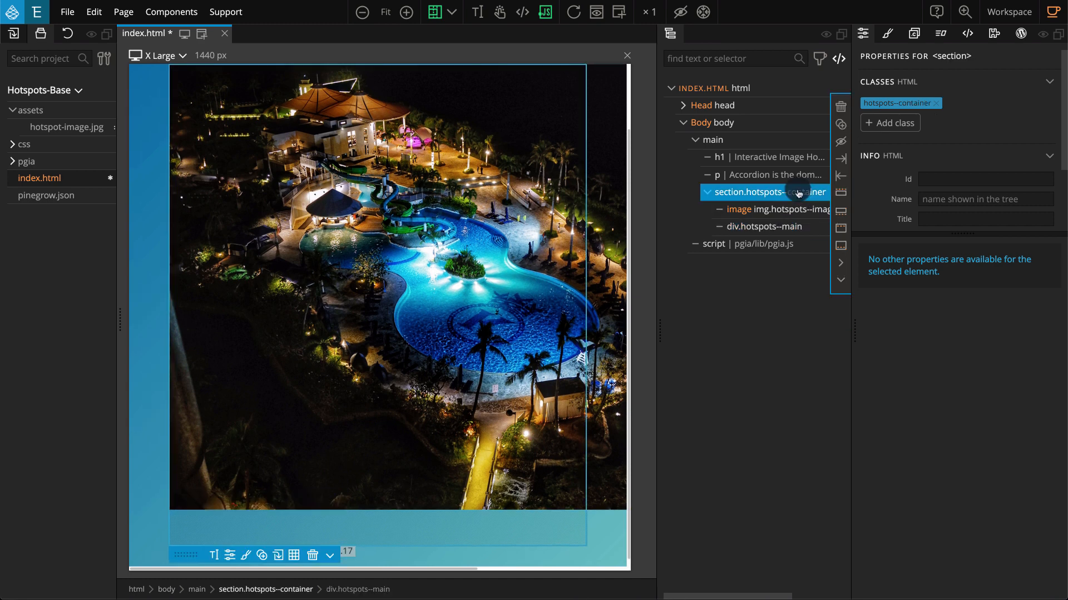
left_click(888, 35)
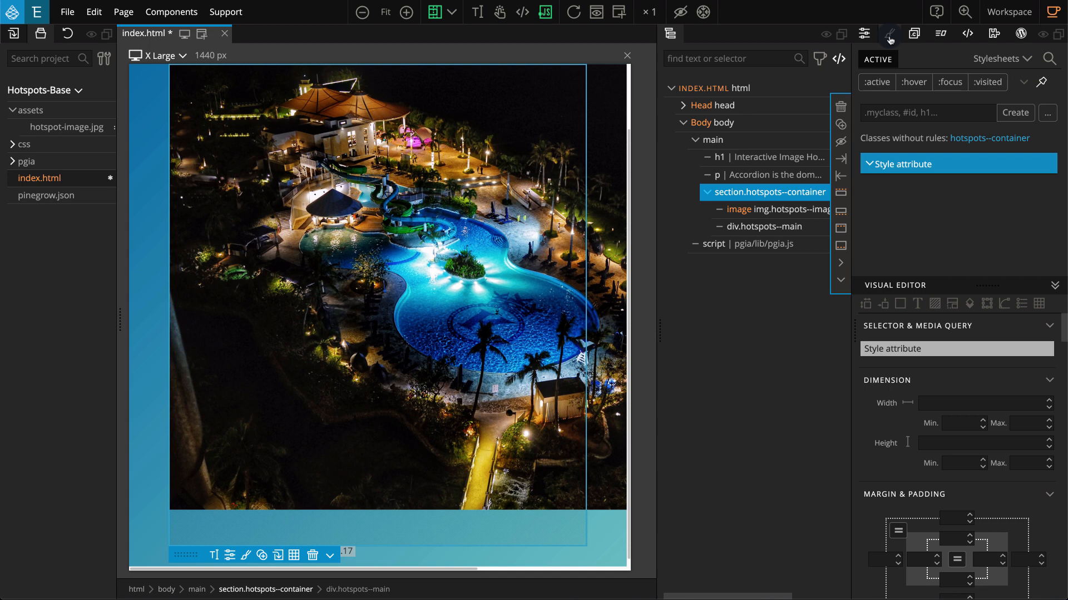
left_click(896, 107)
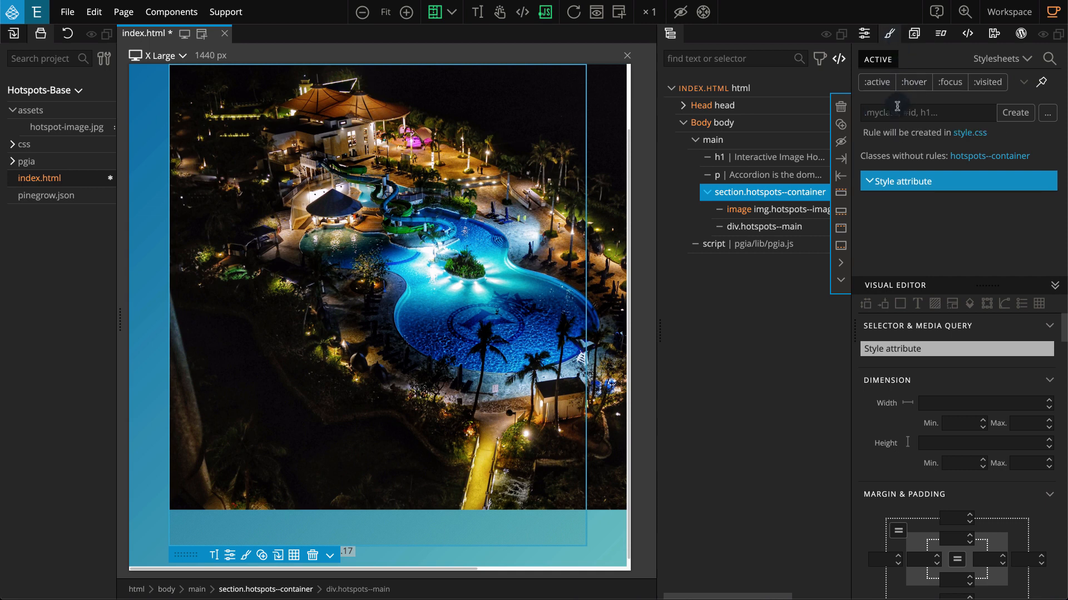
type(".hotspots")
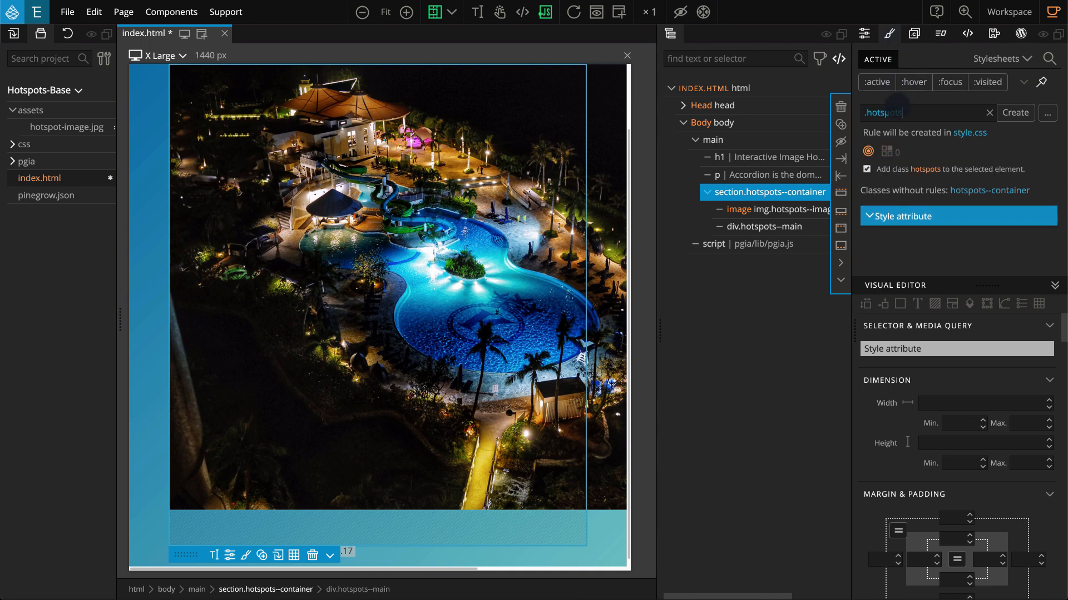
type("--container")
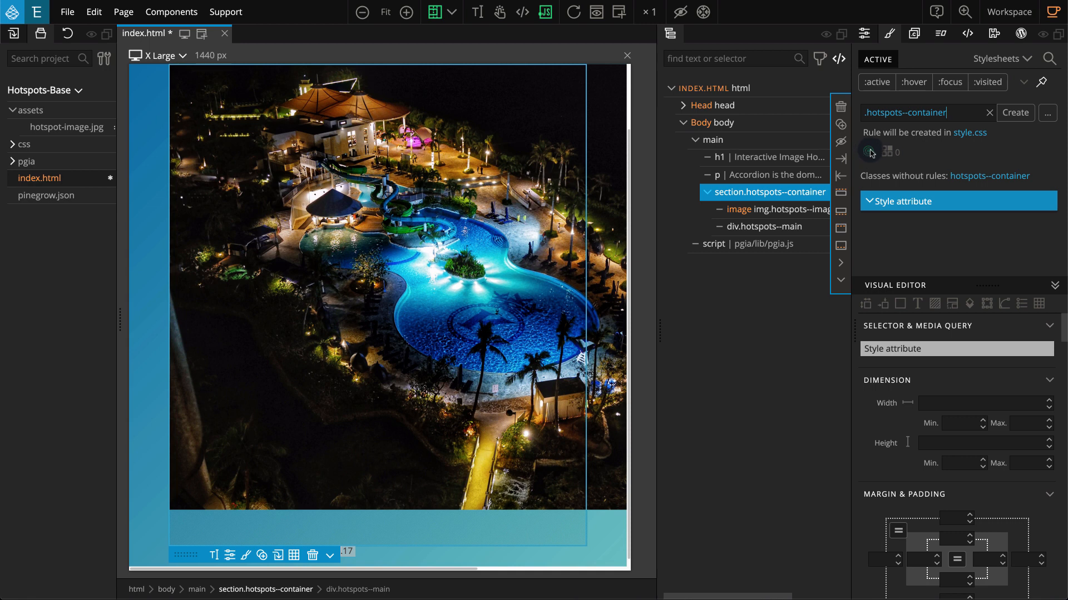
mouse_move(872, 153)
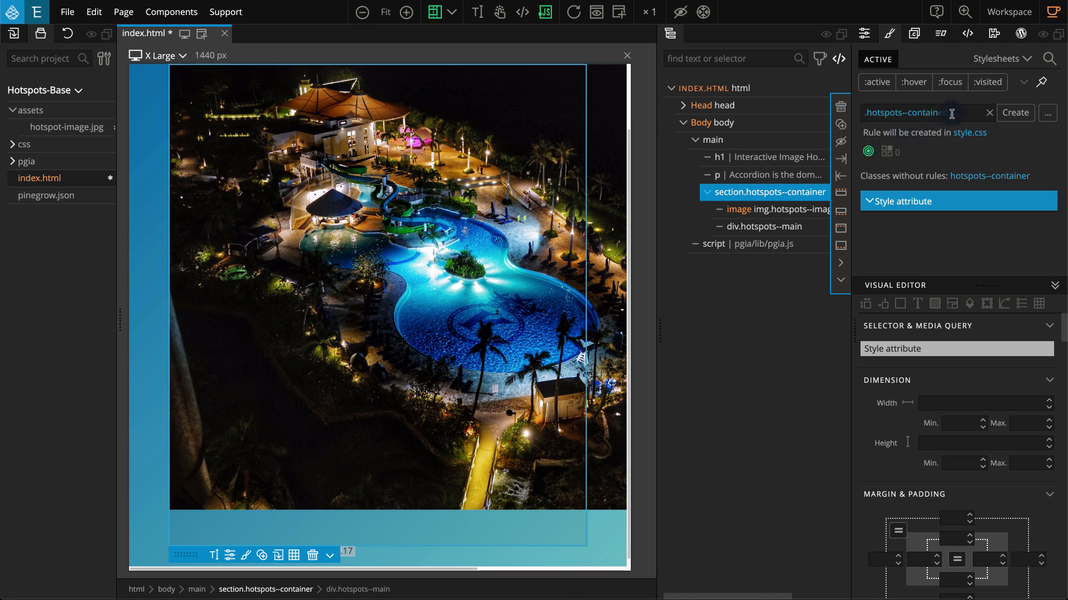
key("Return")
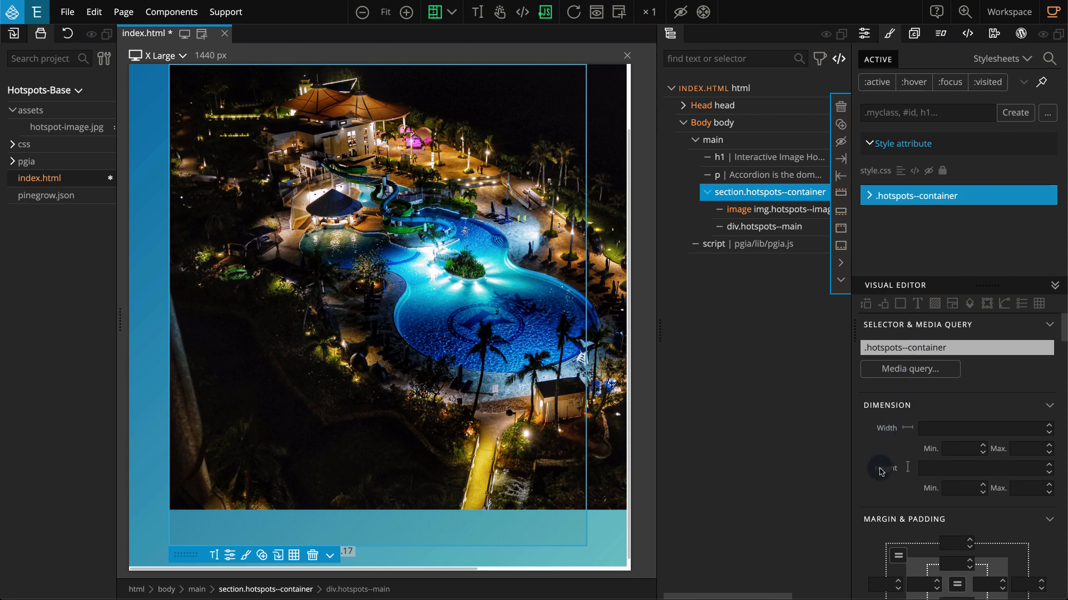
Set the position property of the .hotspots--container rule to Relative.
scroll(886, 448, "down", 5)
scroll(881, 471, "down", 1)
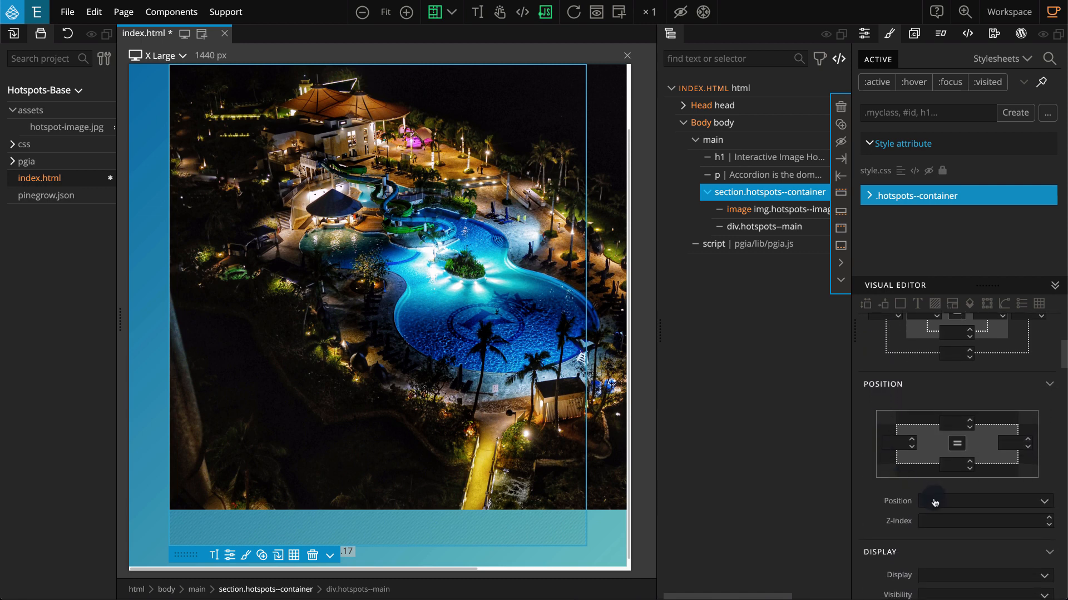
left_click(934, 502)
left_click(989, 421)
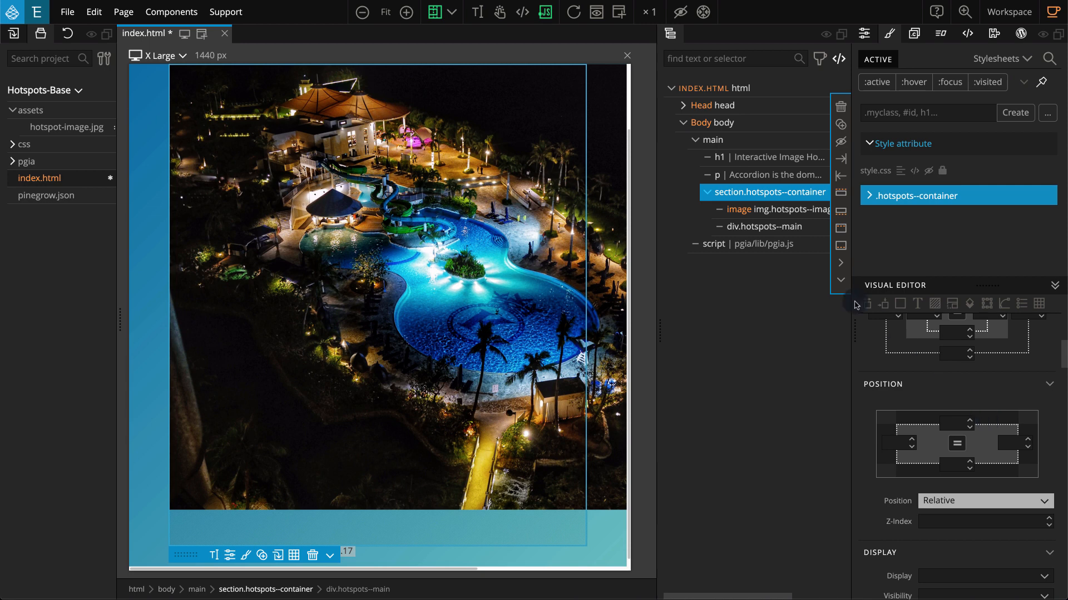
Create a .hotspots--image CSS rule in style.css for the image inside the hotspots--container section.
left_click(787, 215)
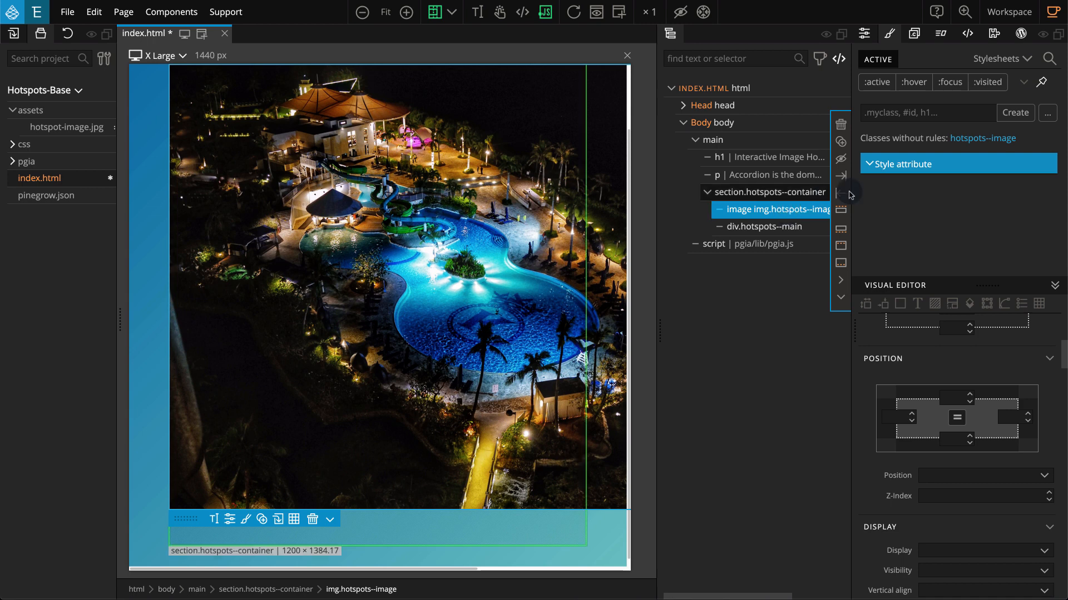
left_click(996, 143)
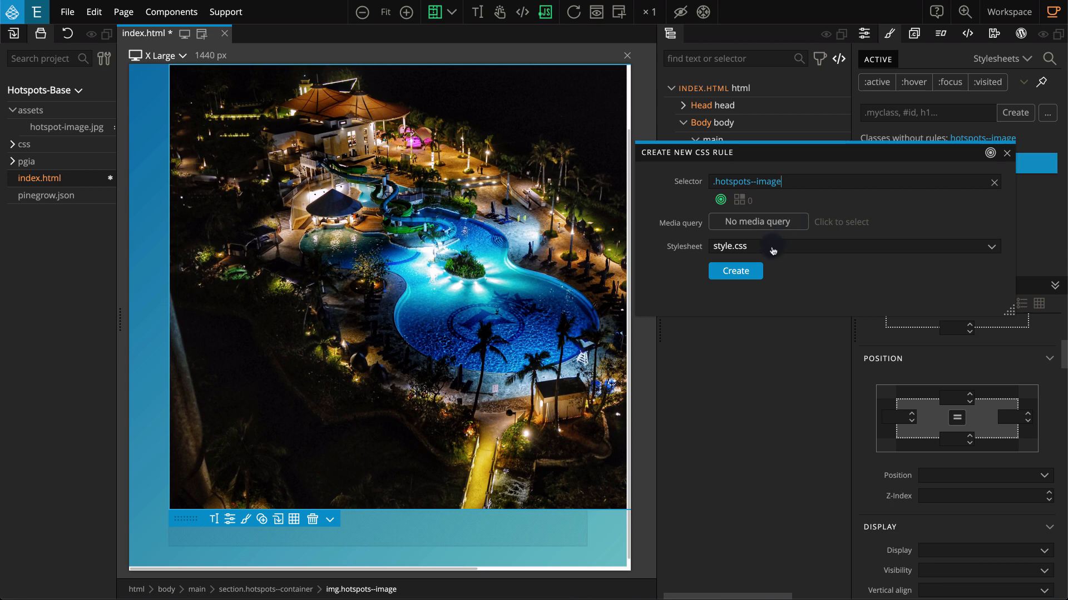
left_click(752, 272)
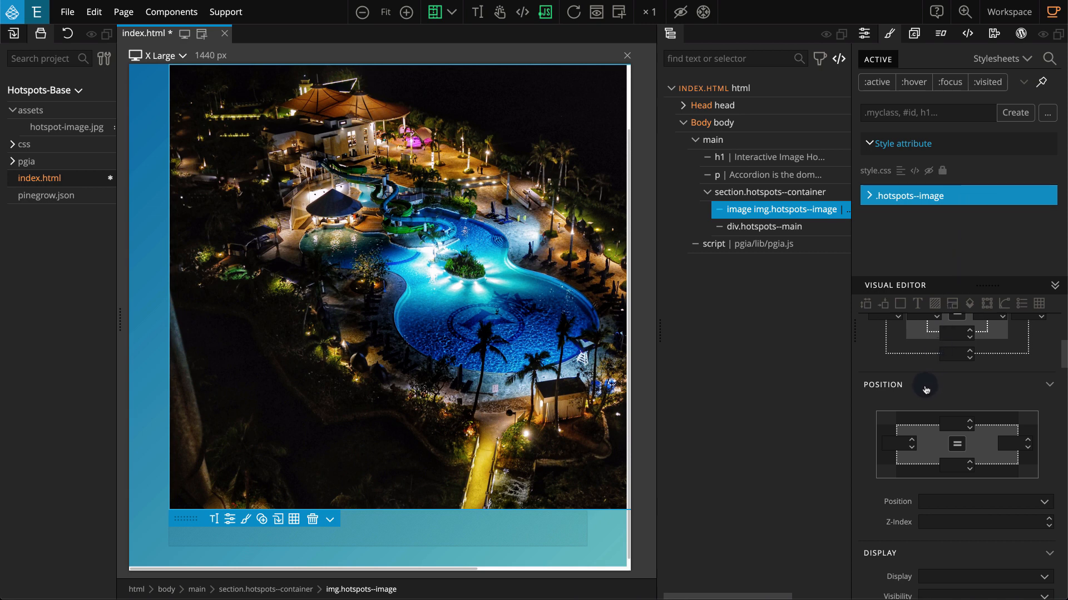
Set the .hotspots--image rule's width to 100% and its display to Block.
scroll(926, 390, "up", 5)
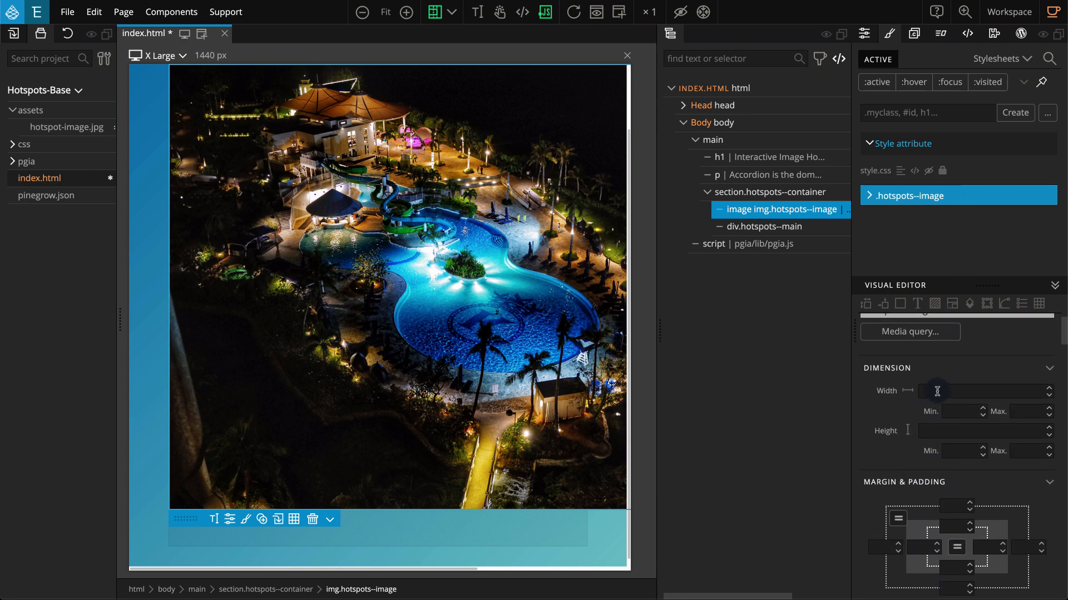
left_click(937, 390)
type("100%")
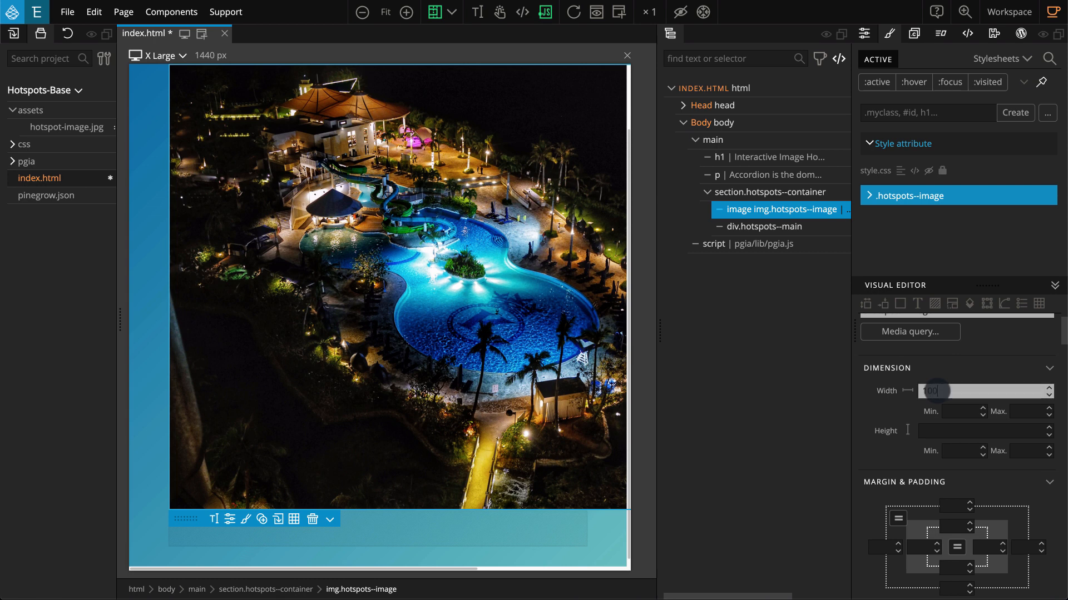
key("Return")
scroll(937, 391, "down", 5)
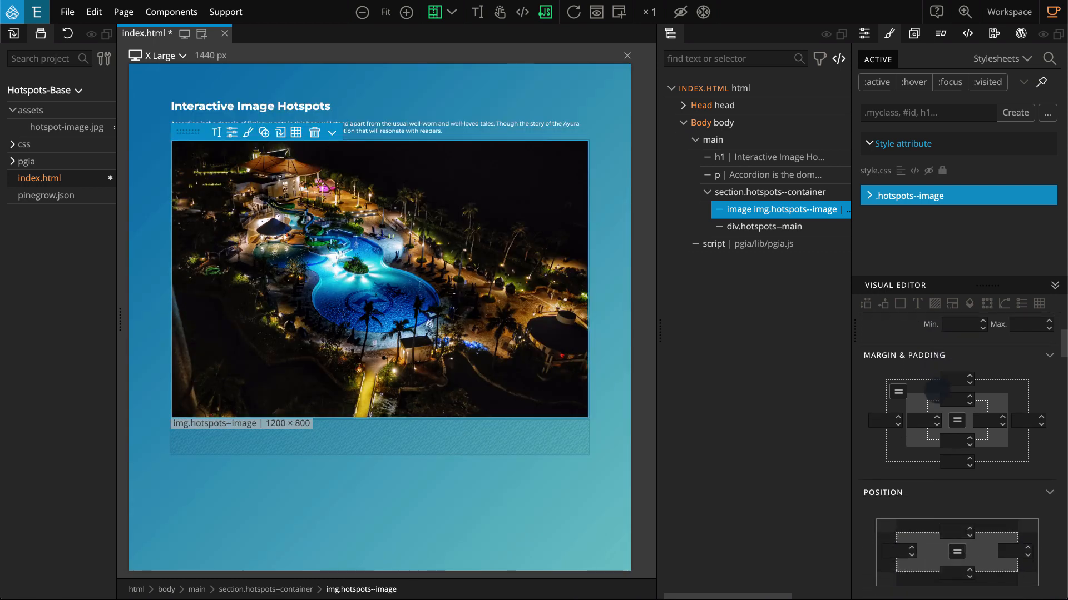
scroll(937, 391, "down", 2)
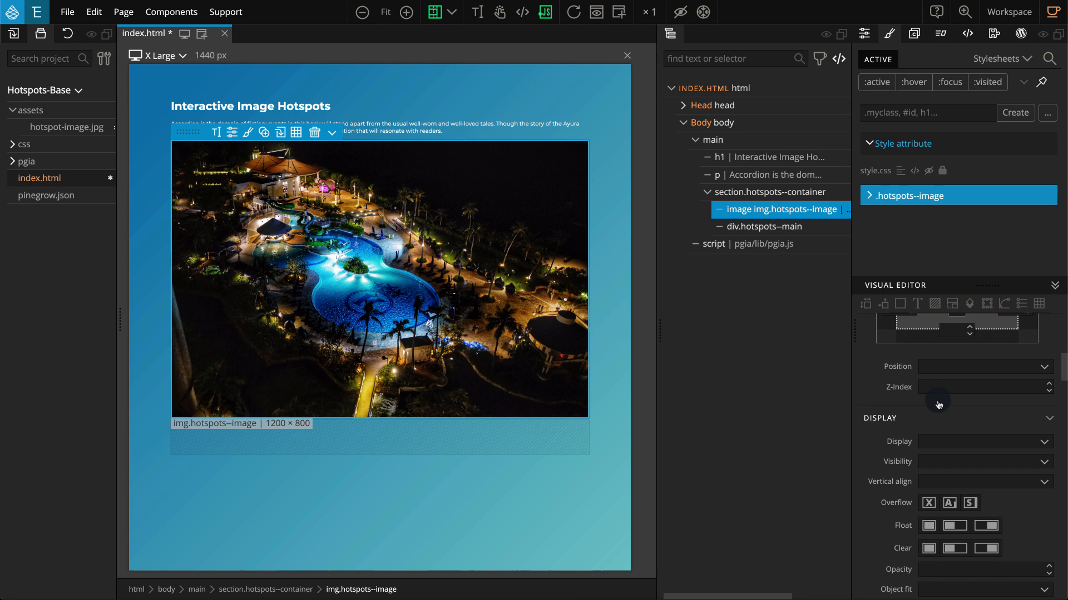
left_click(949, 443)
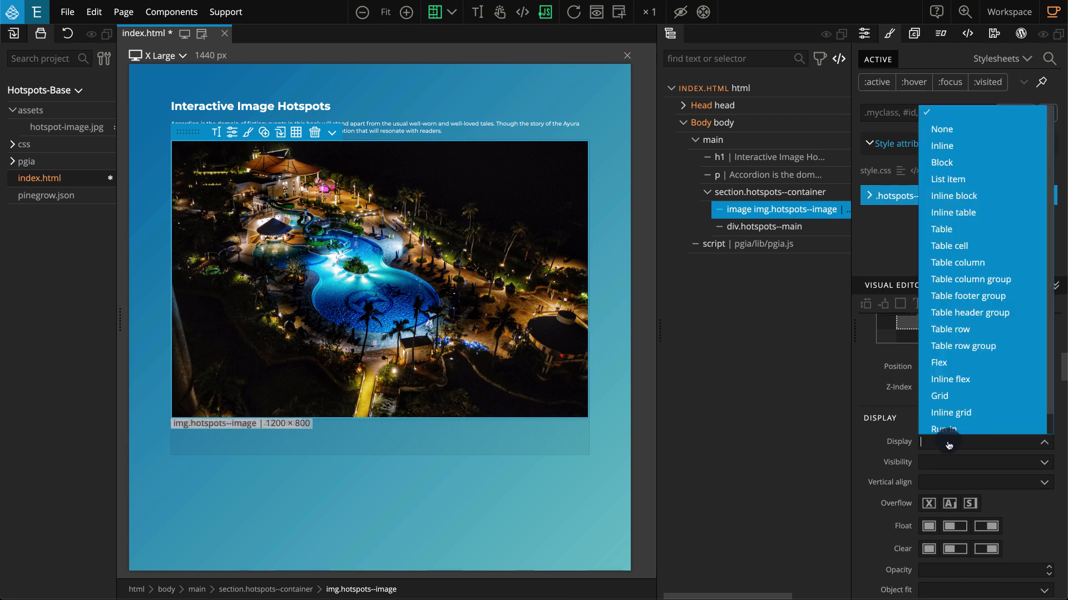
left_click(983, 163)
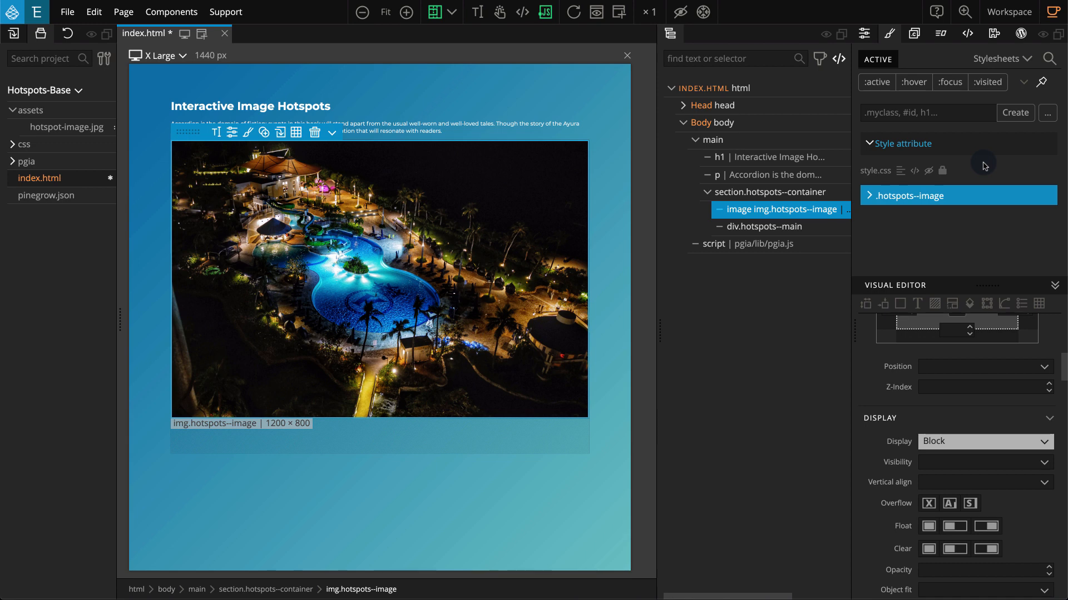
Create a .hotspots--main CSS rule in style.css for the div below the image.
mouse_move(805, 223)
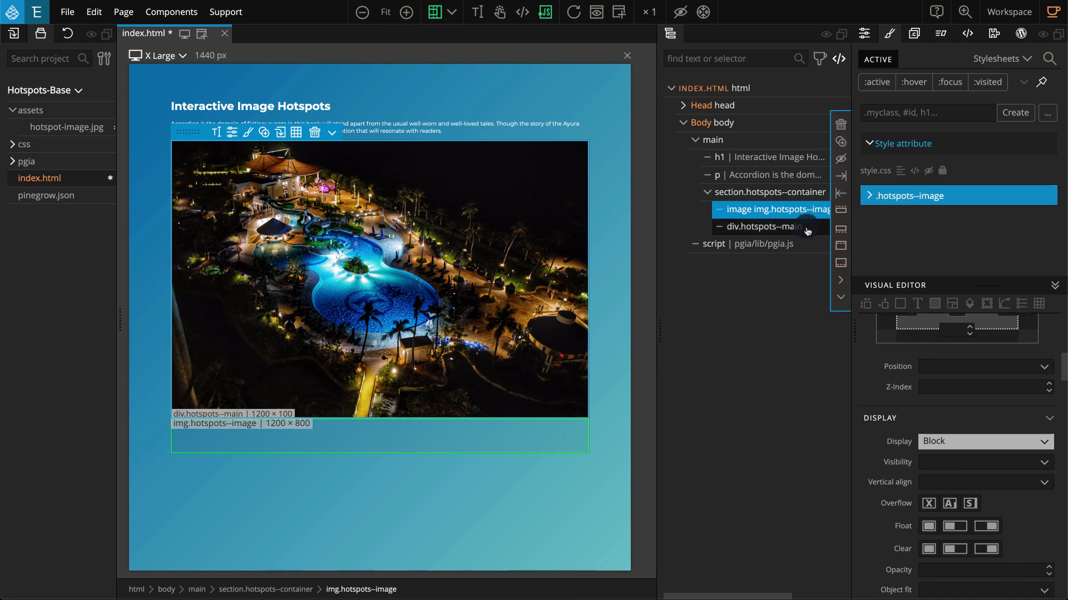
left_click(807, 232)
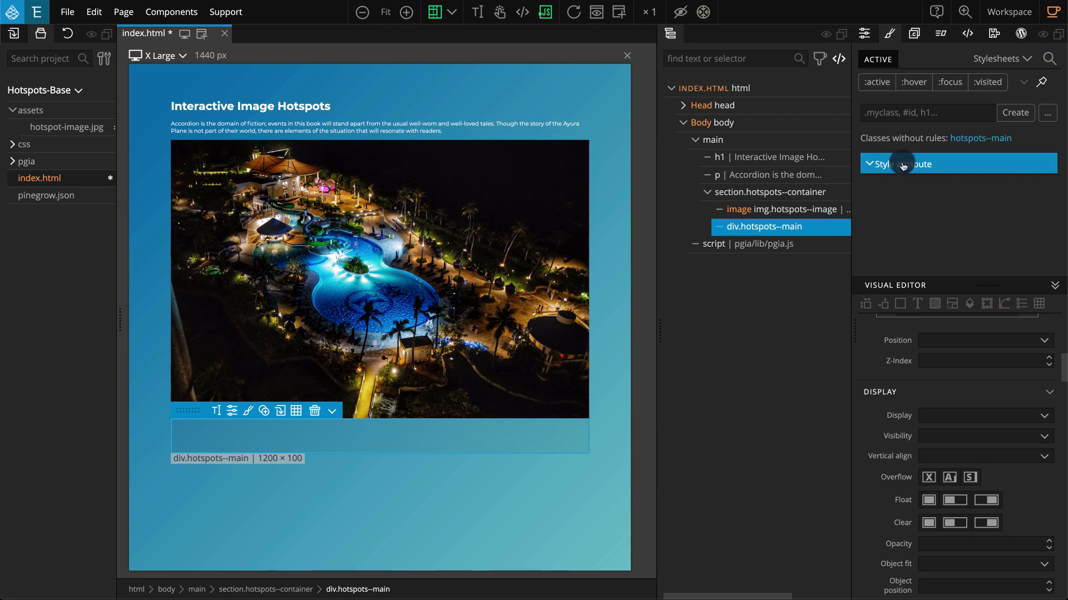
left_click(977, 138)
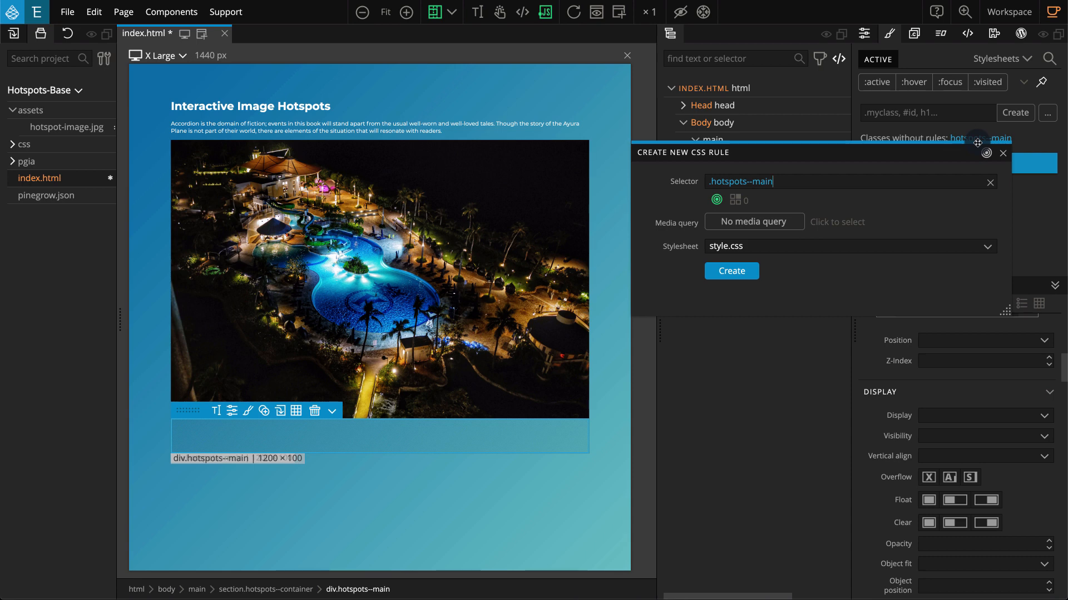
left_click(744, 274)
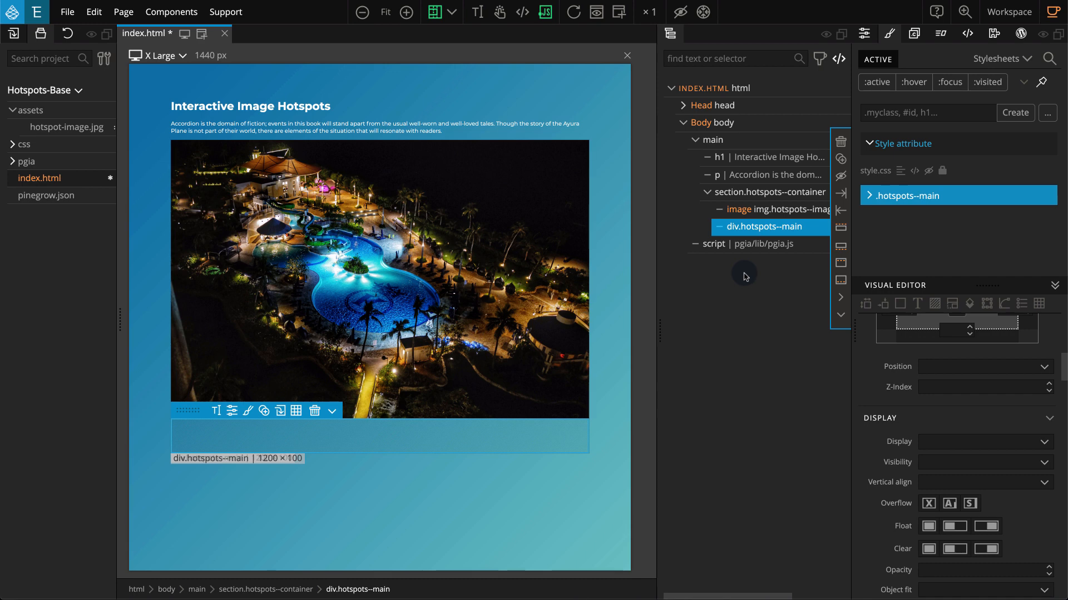
Set the .hotspots--main rule's position to Absolute, with linked offsets of 0 on all four sides.
scroll(909, 389, "up", 1)
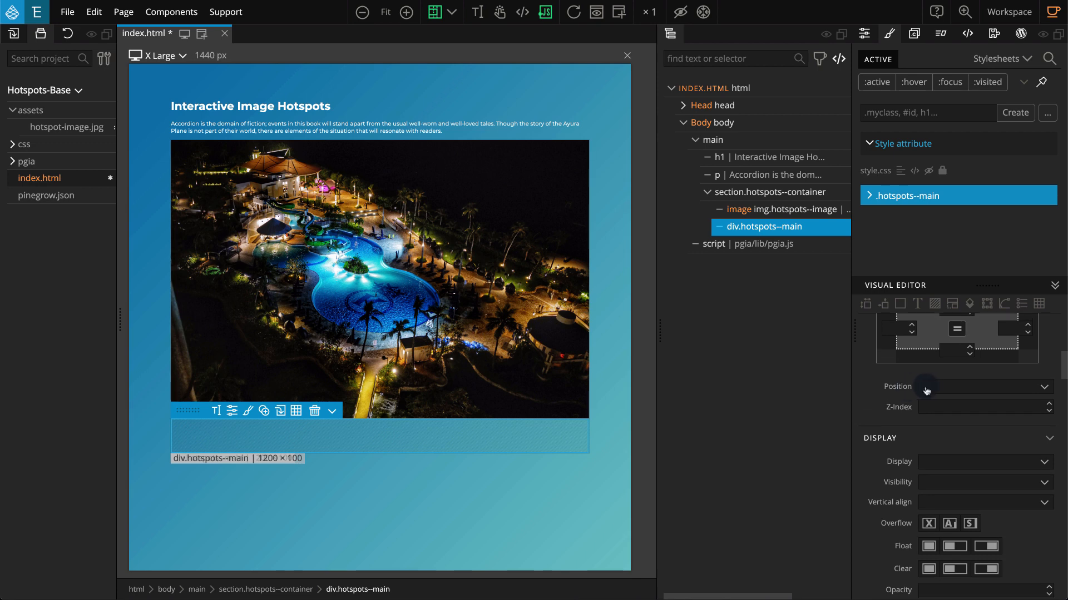
left_click(936, 390)
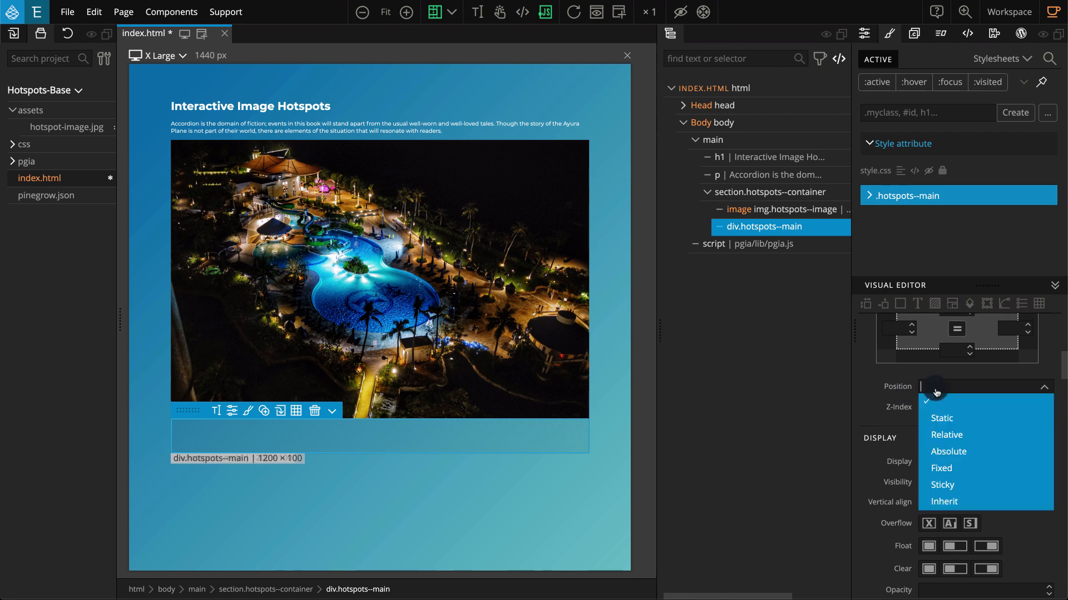
left_click(961, 454)
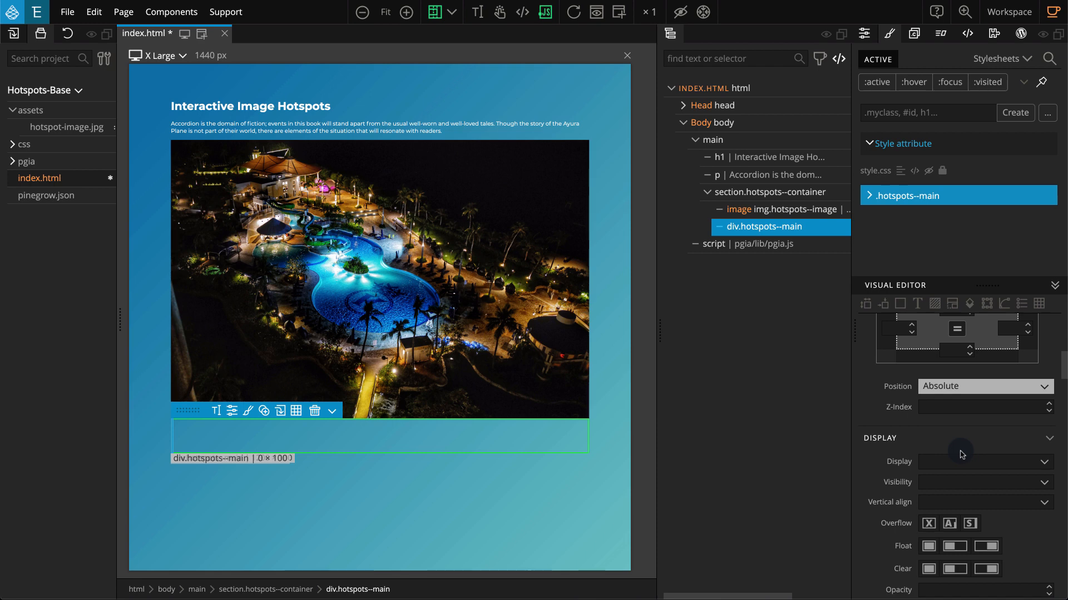
scroll(962, 455, "up", 3)
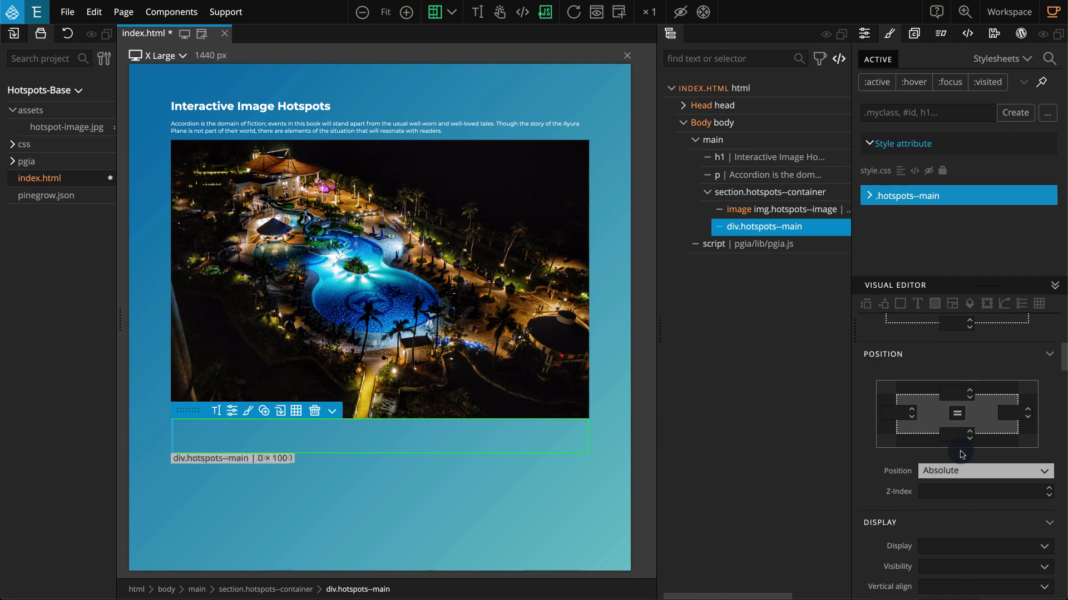
left_click(957, 414)
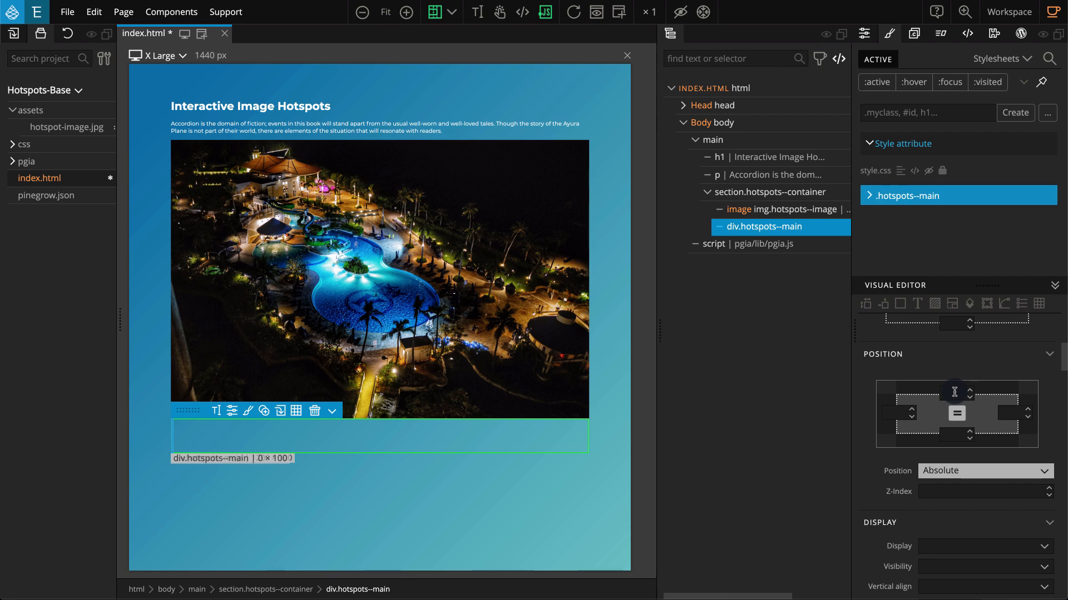
left_click(955, 392)
type("0")
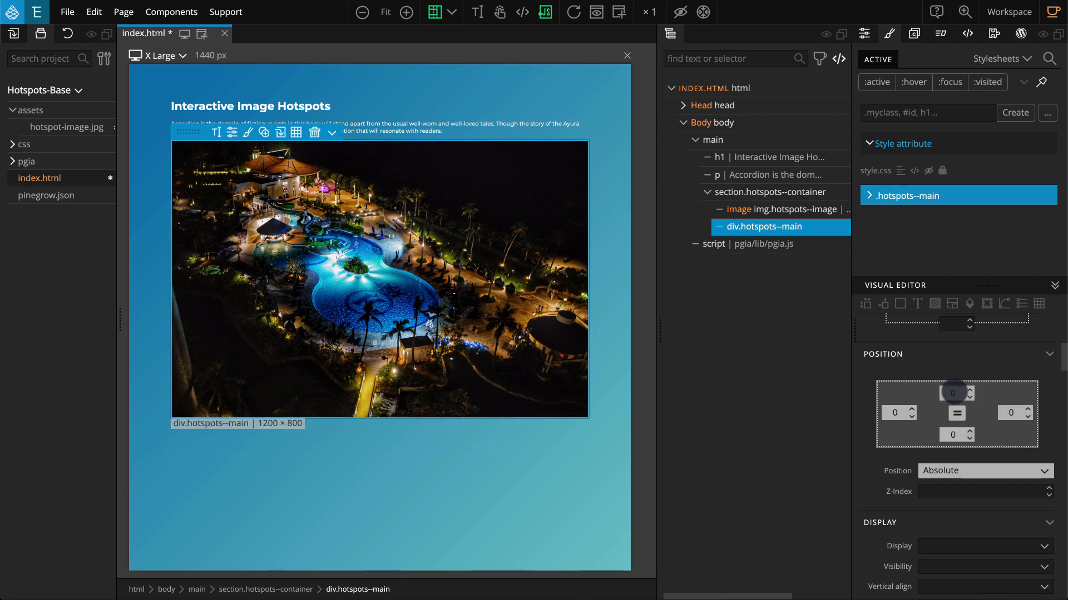
Give the .hotspots--main rule a z-index of 9999 and a font size of 1.15vw, and expand its declarations for checking.
left_click(969, 492)
type("9999")
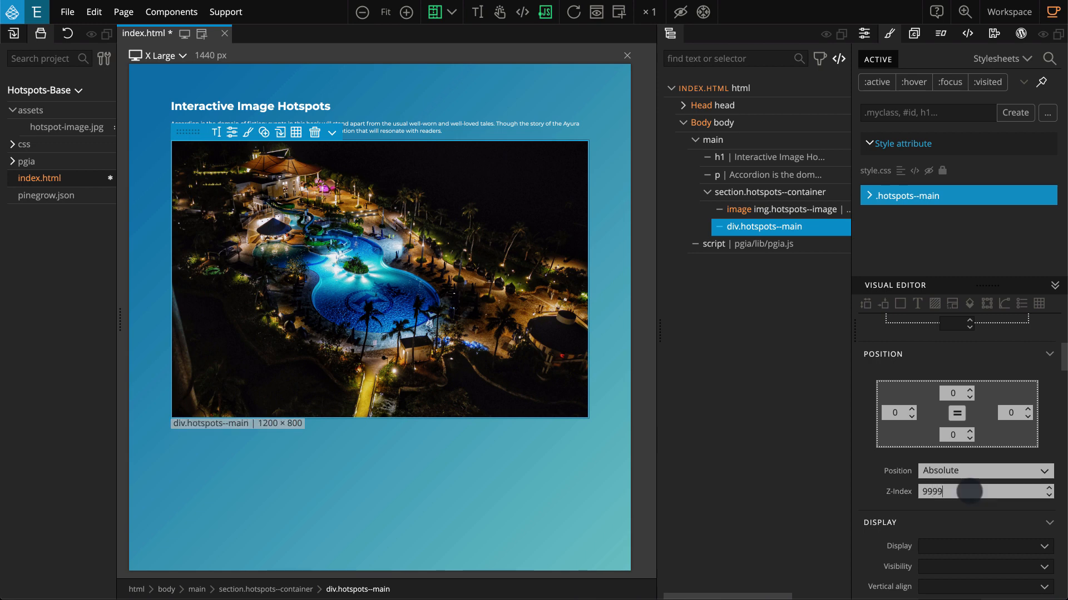
scroll(969, 492, "down", 6)
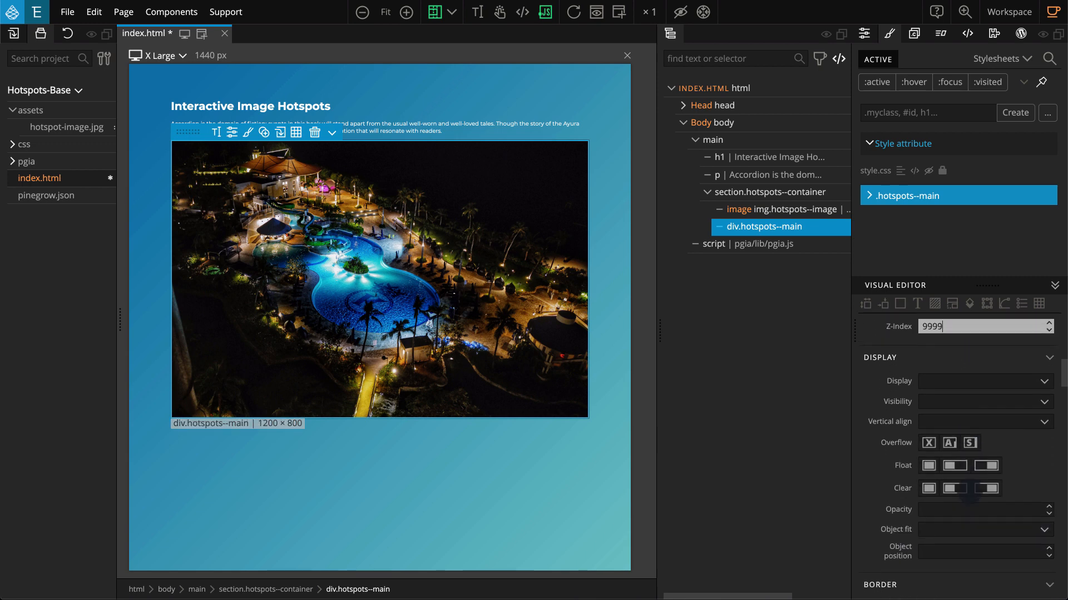
scroll(969, 492, "down", 3)
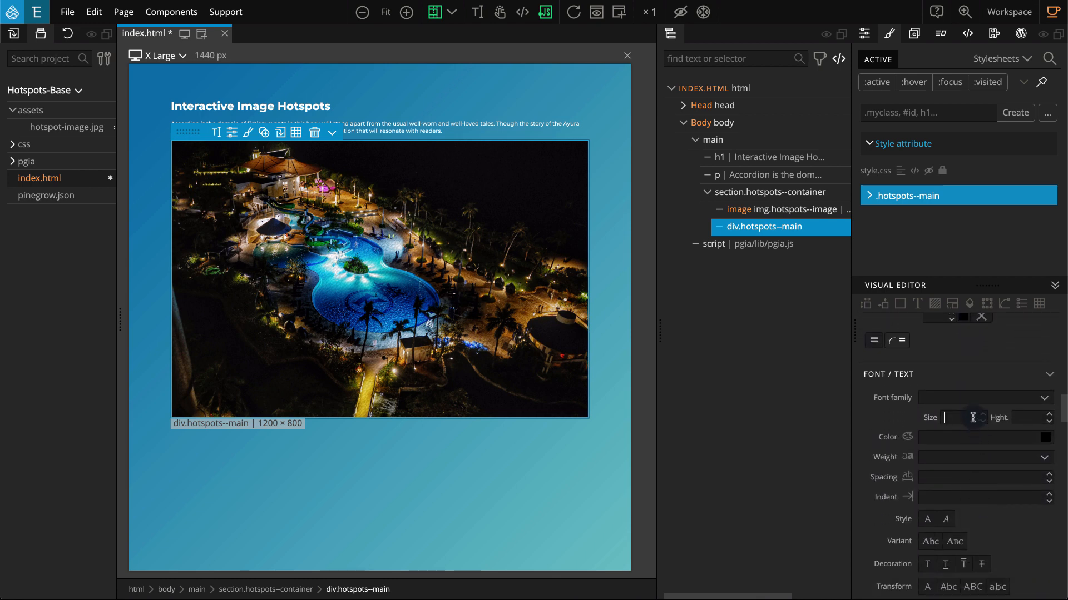
type("1.15")
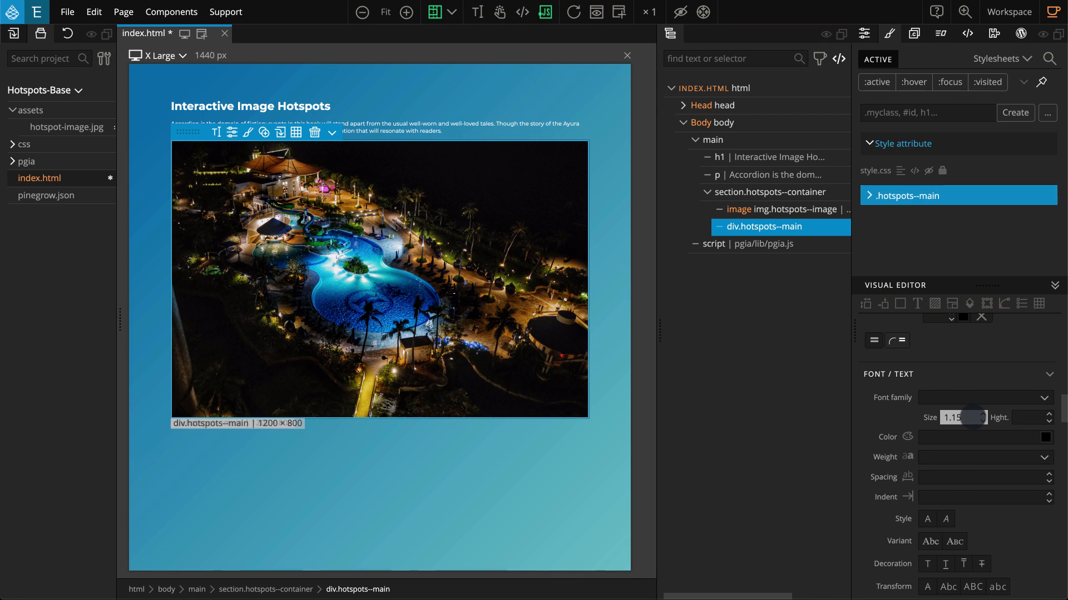
type("vw")
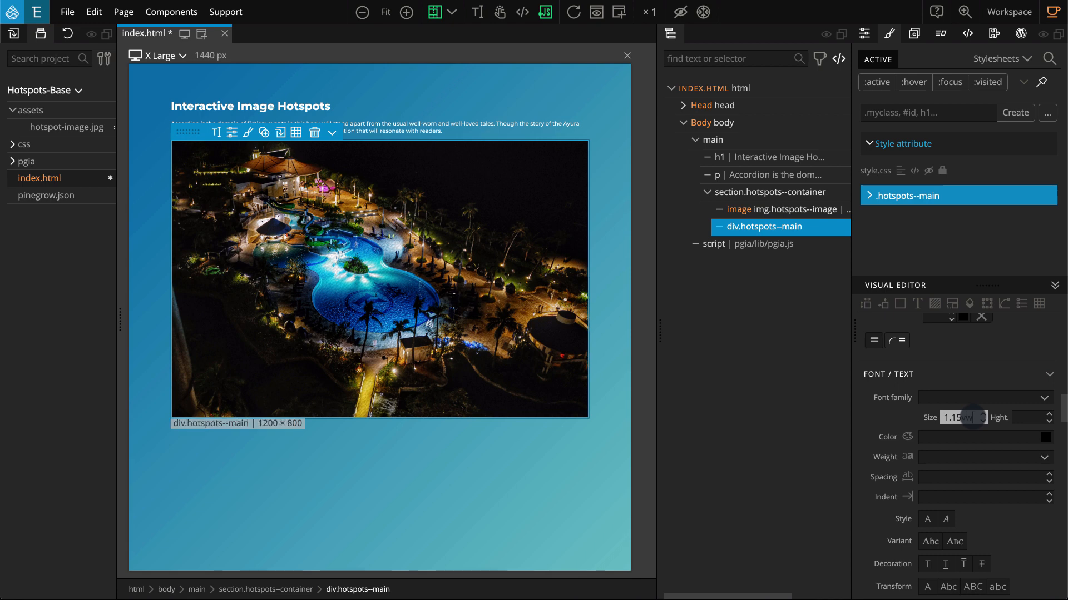
left_click(869, 196)
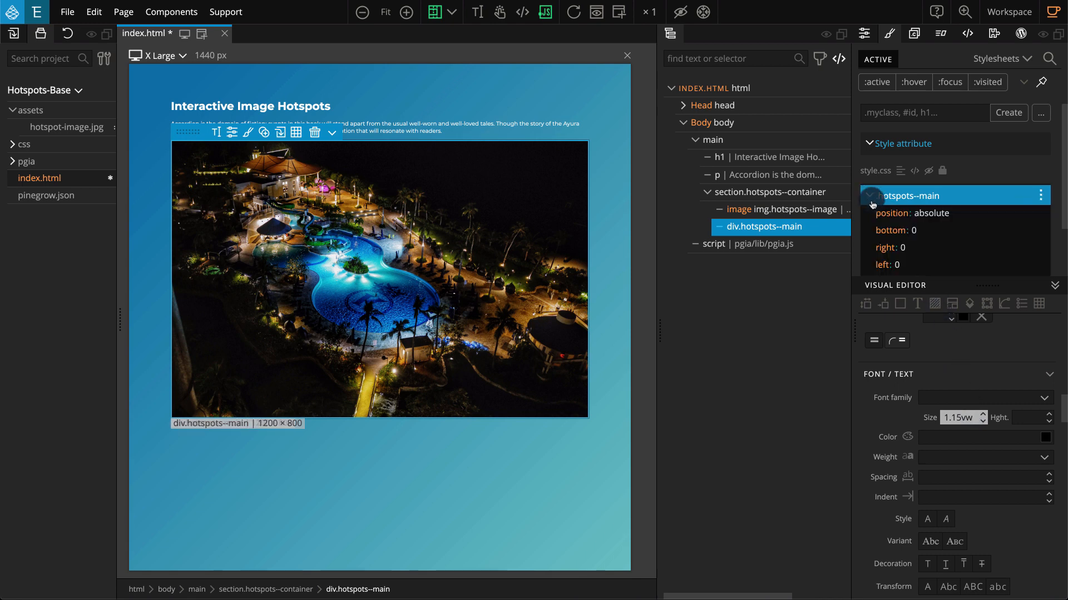
scroll(895, 261, "down", 2)
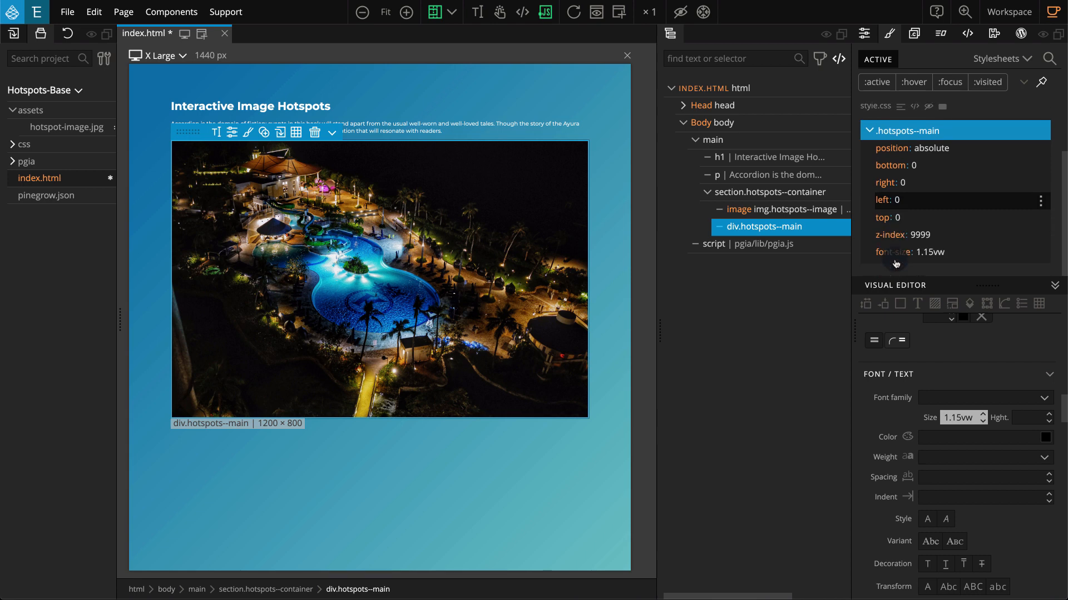
mouse_move(898, 266)
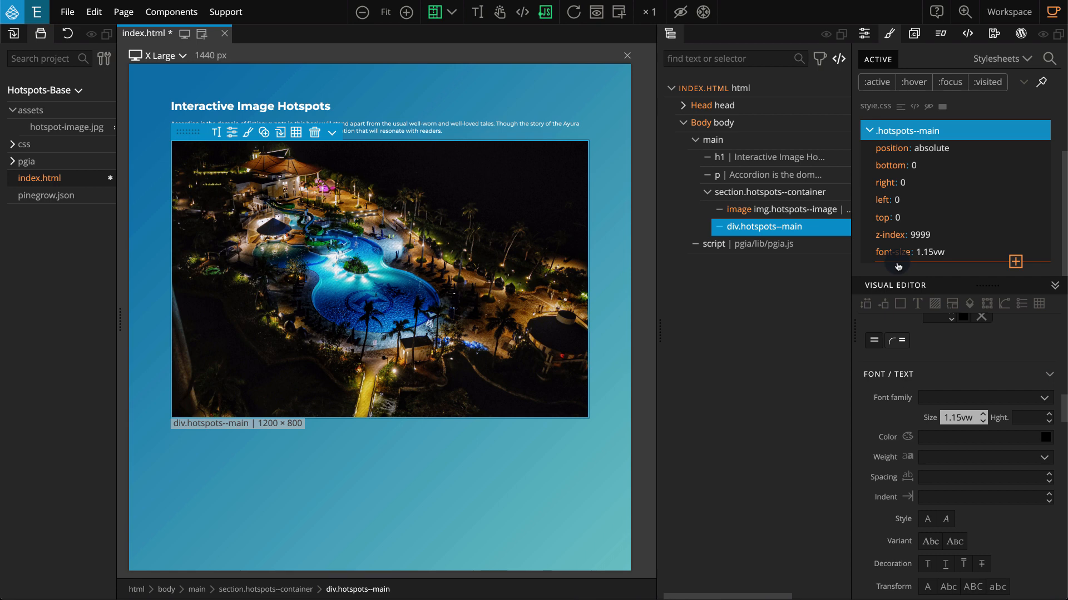
Insert a new div as a child inside the hotspots--main div.
mouse_move(814, 232)
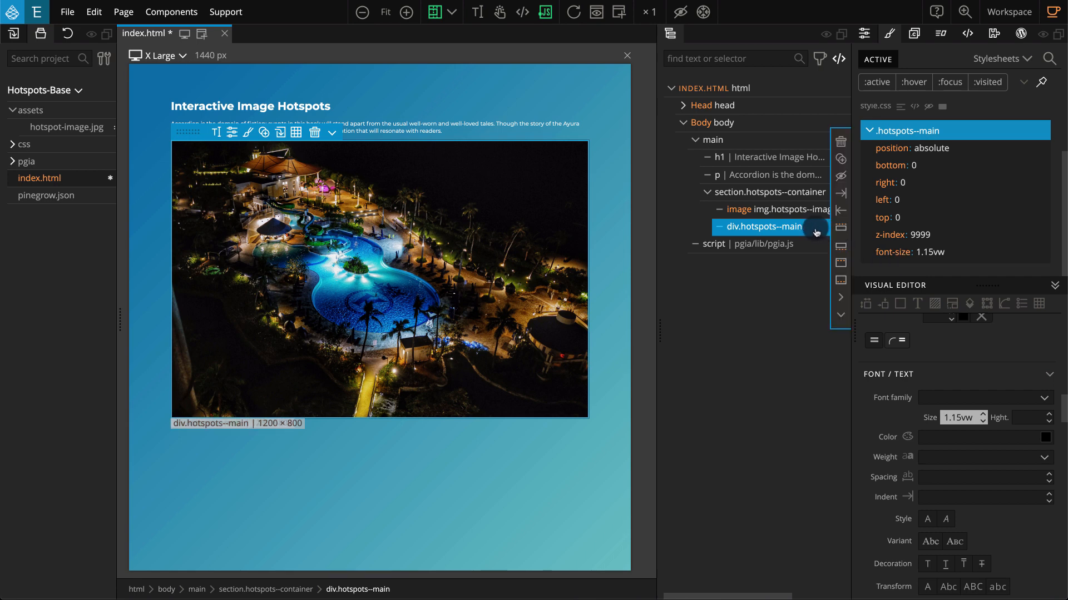
right_click(816, 232)
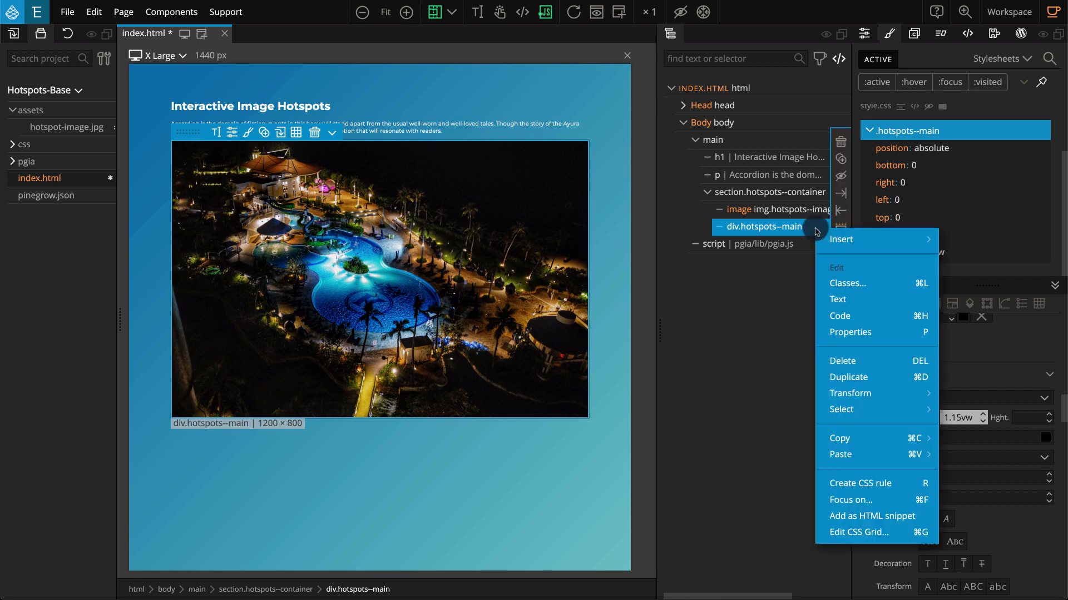
left_click(859, 248)
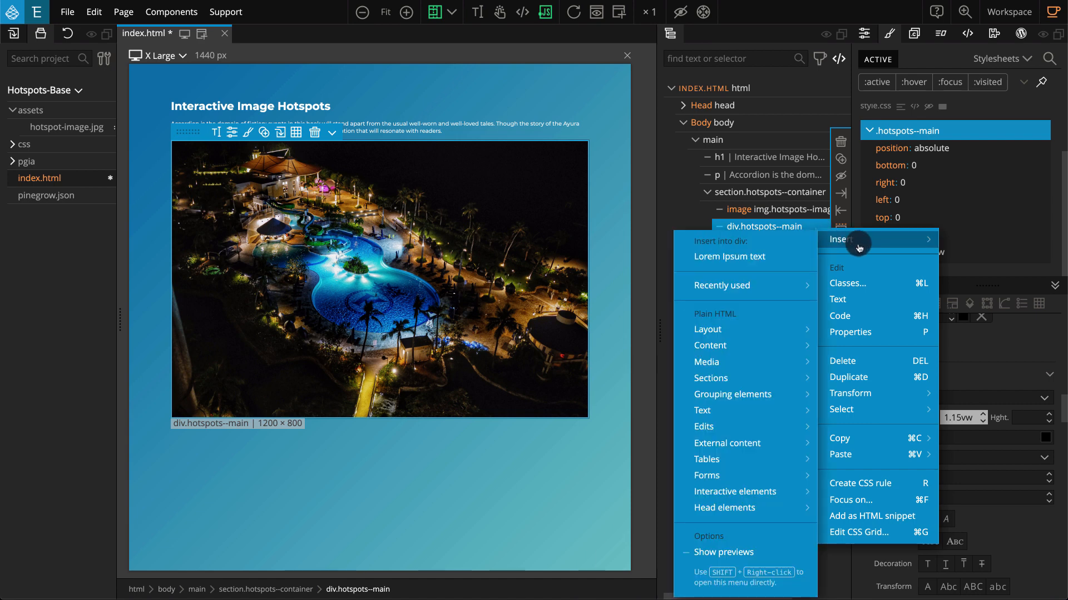
left_click(784, 404)
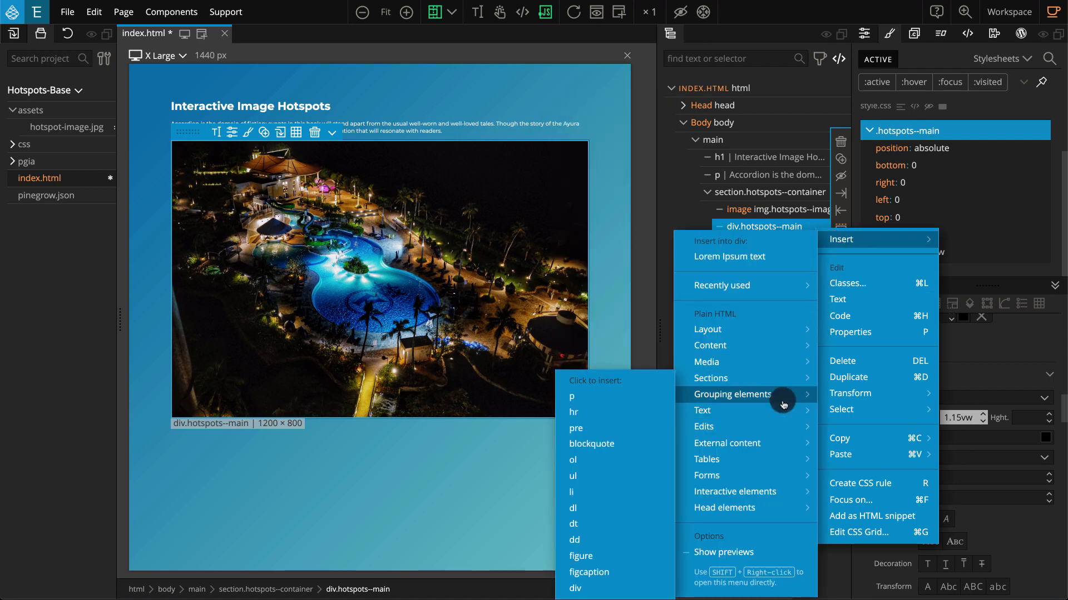
mouse_move(615, 590)
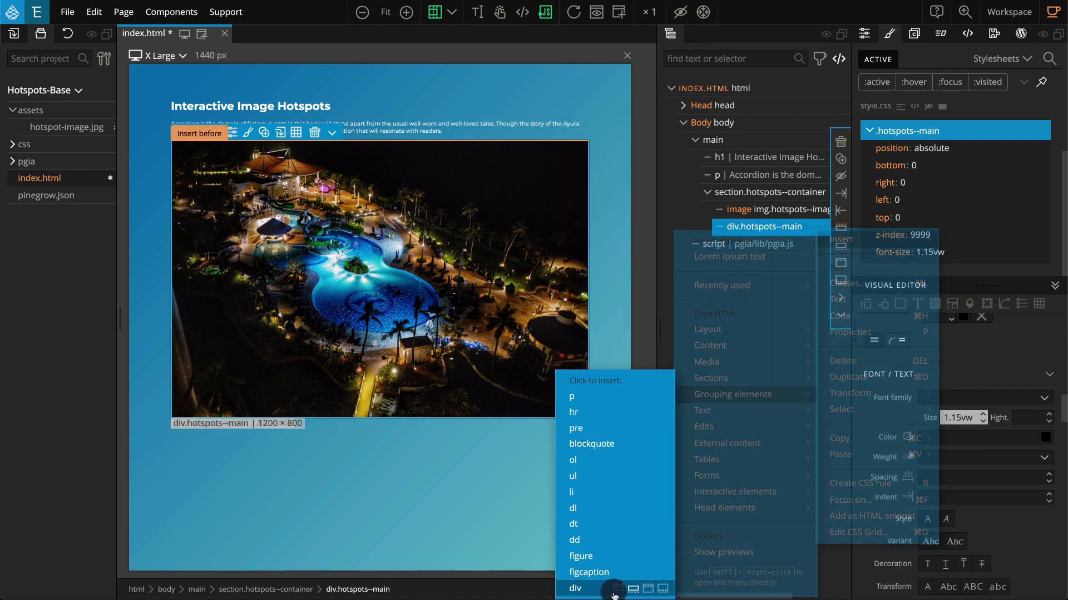
left_click(649, 590)
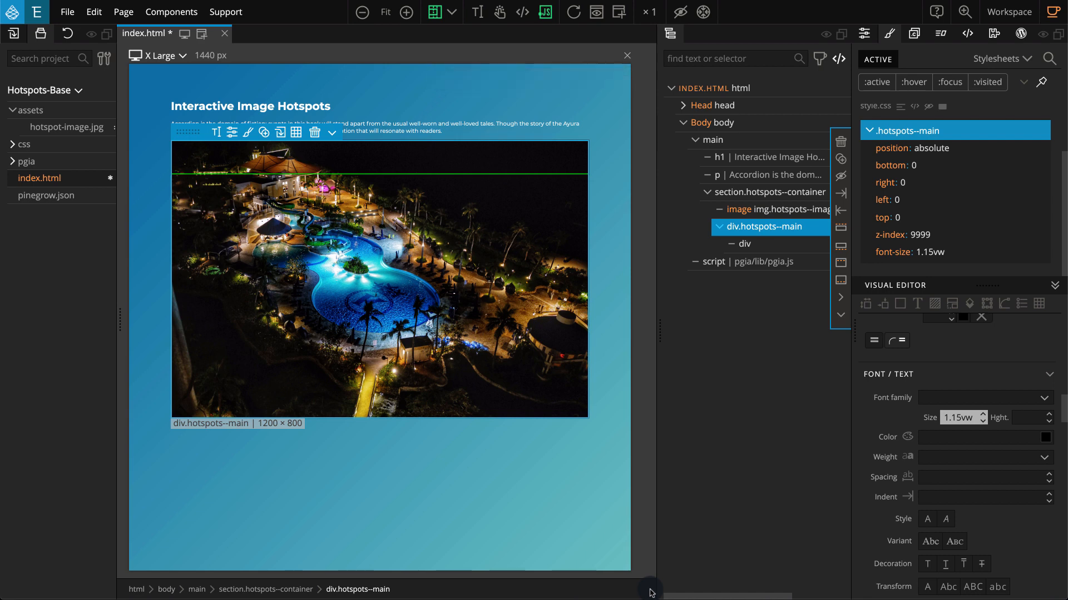
Assign the classes hotspot and hotspot--1 to the empty div inside the hotspots--main div.
left_click(782, 247)
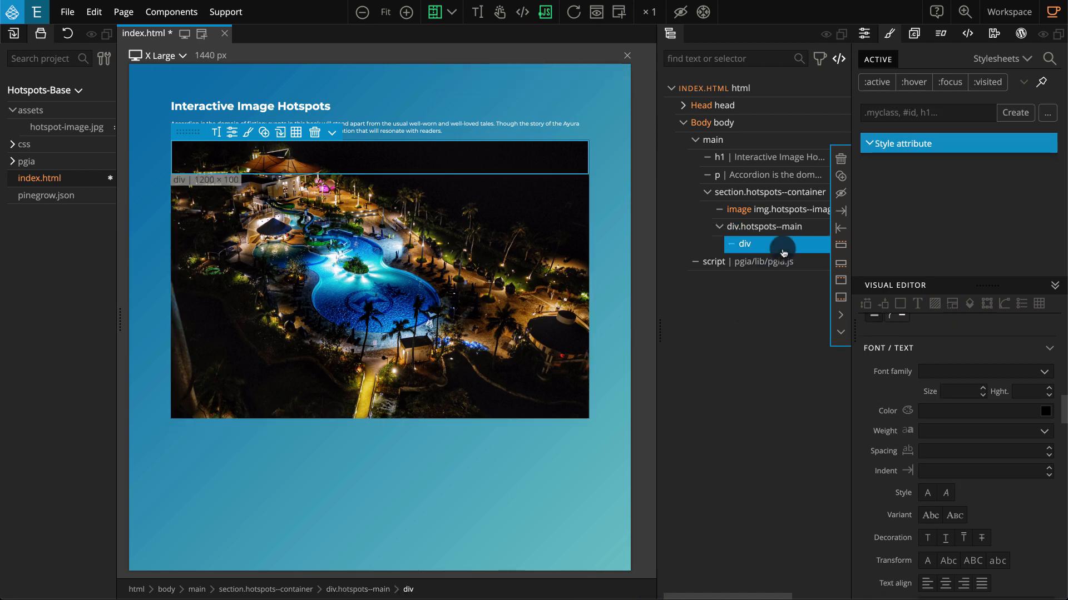
double_click(783, 251)
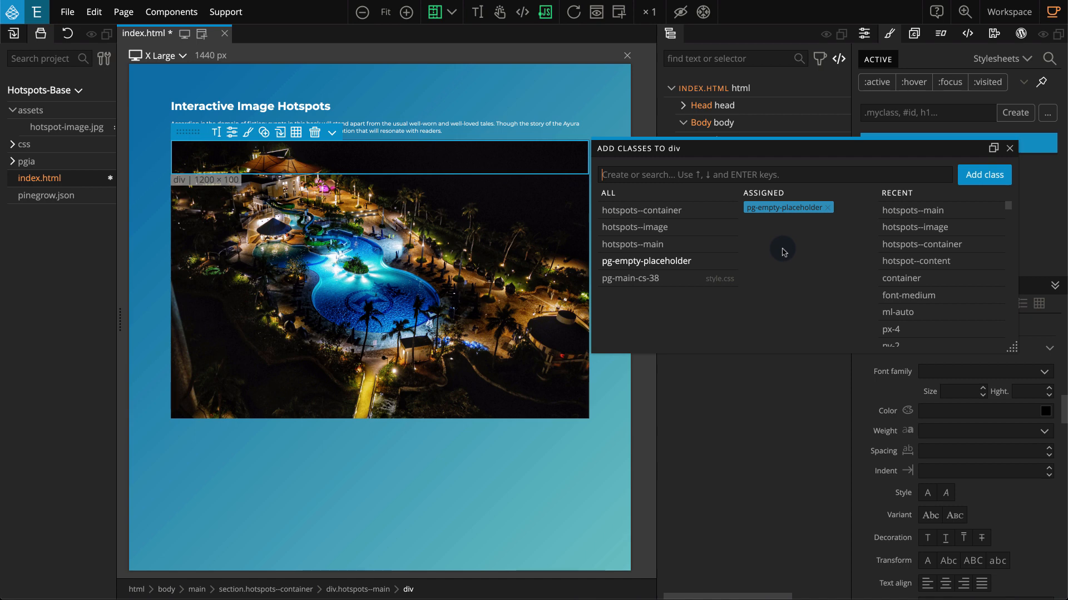
type("h")
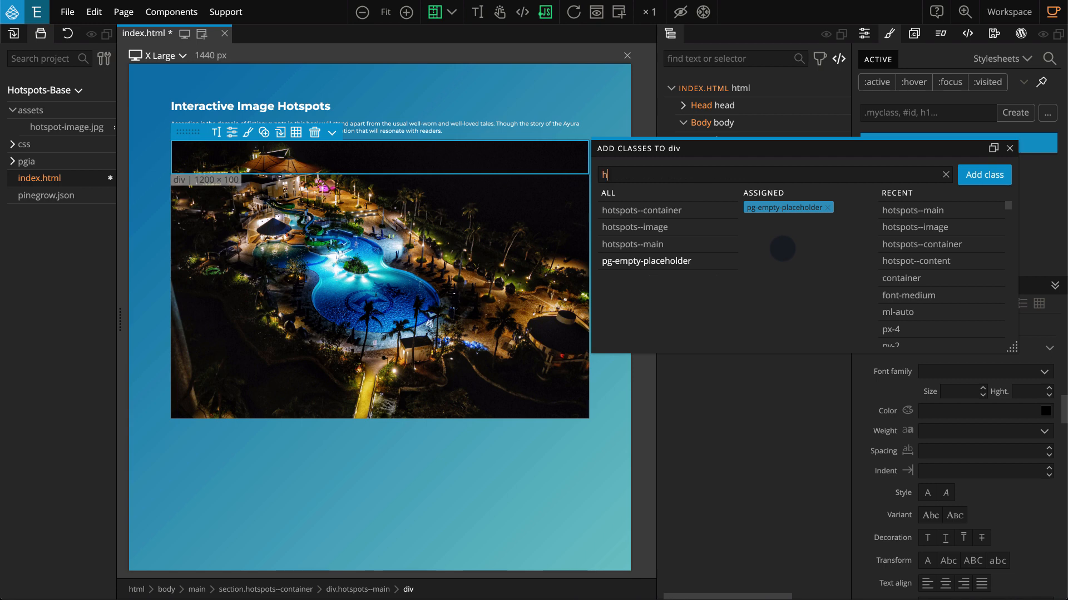
type("otspot")
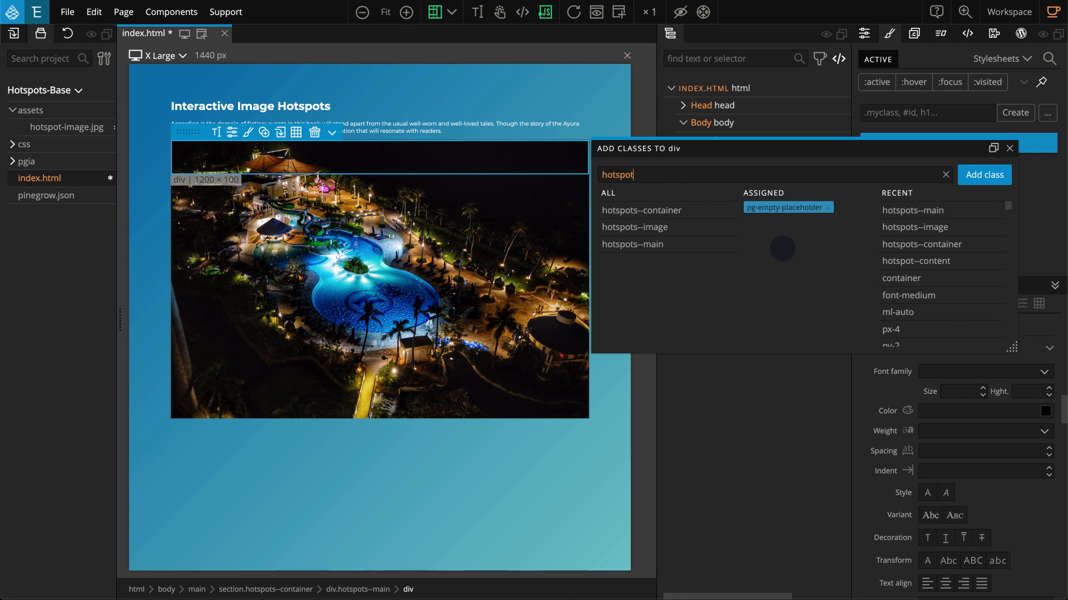
key("Return")
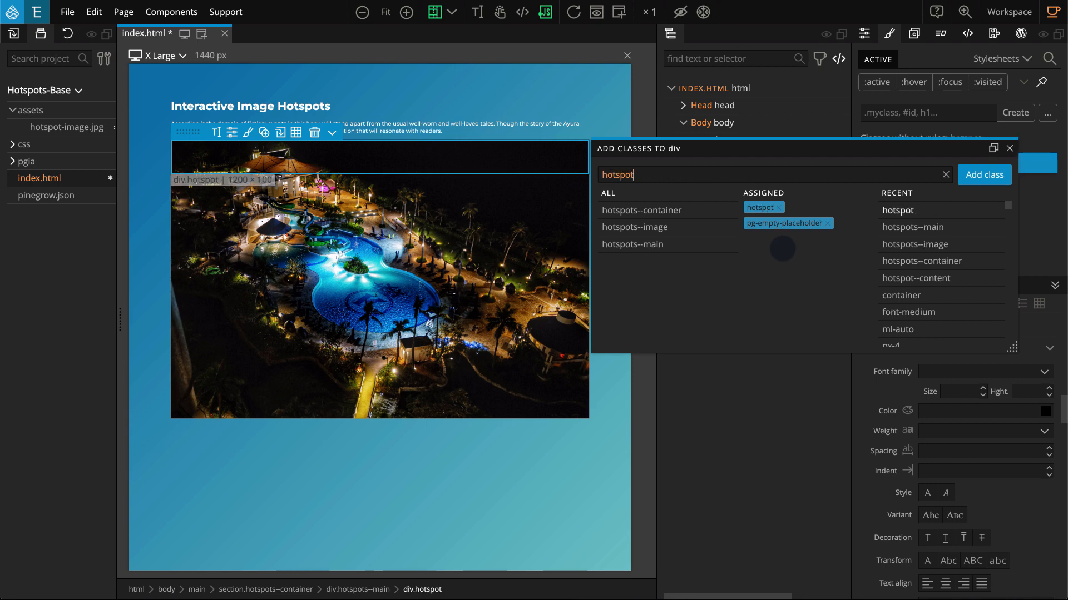
type("--1")
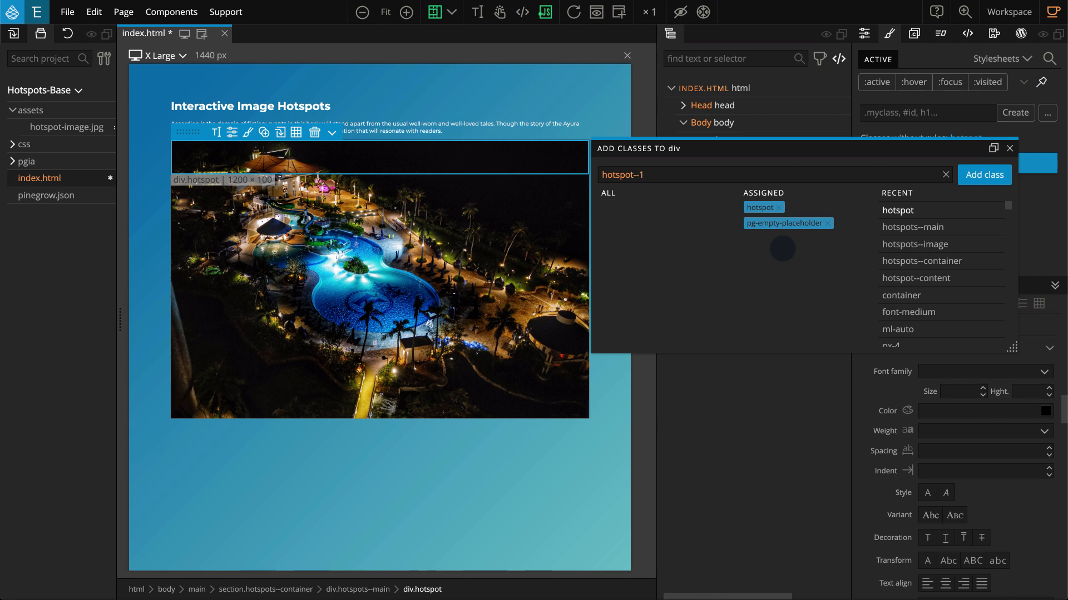
key("Return")
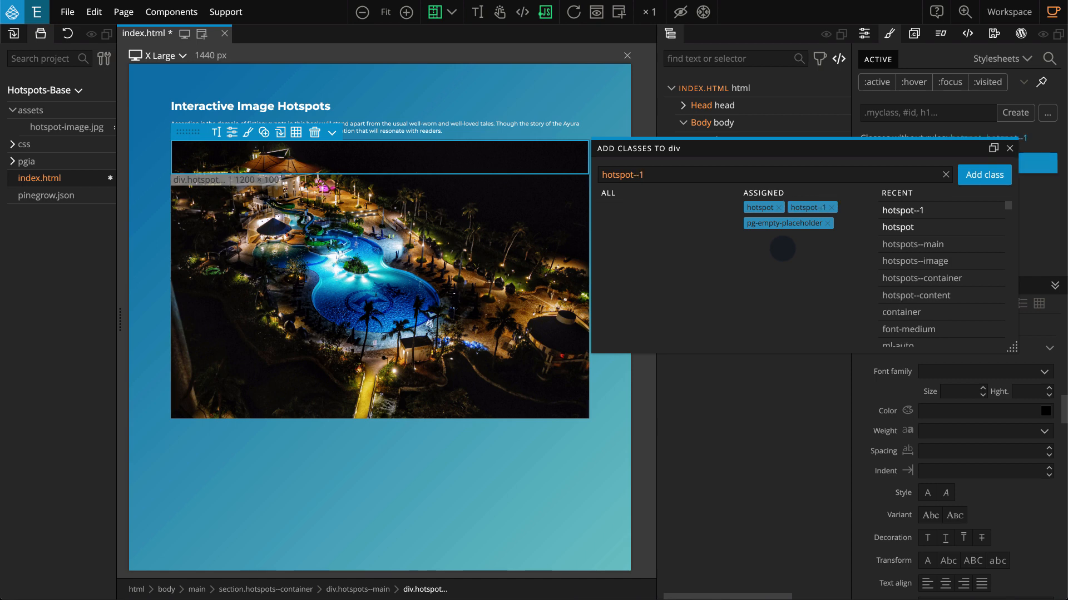
key("Escape")
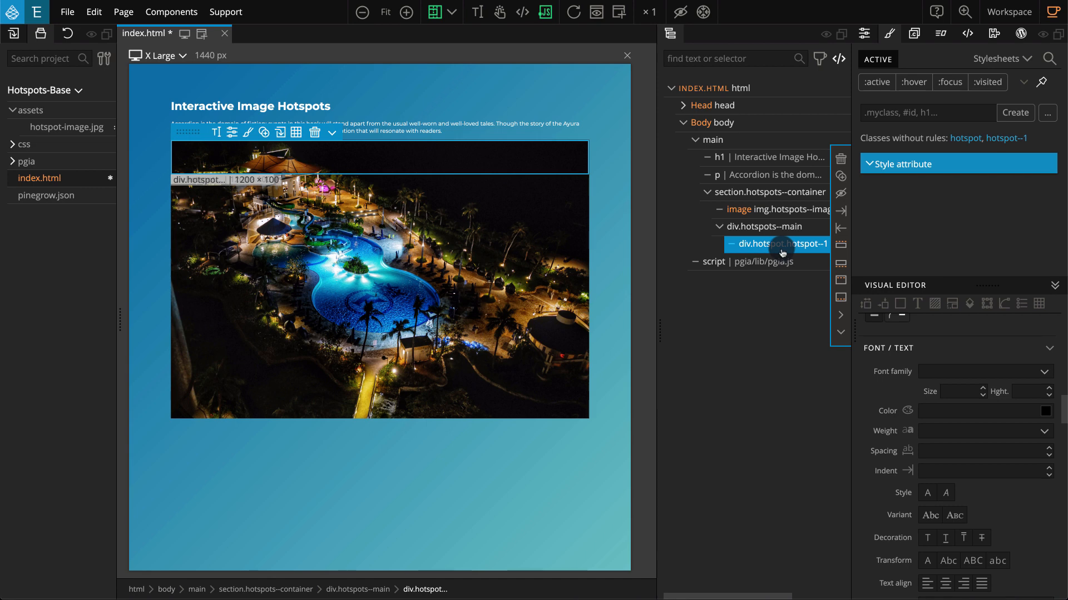
Insert a button element inside the hotspot--1 div, at the top of its contents.
right_click(764, 255)
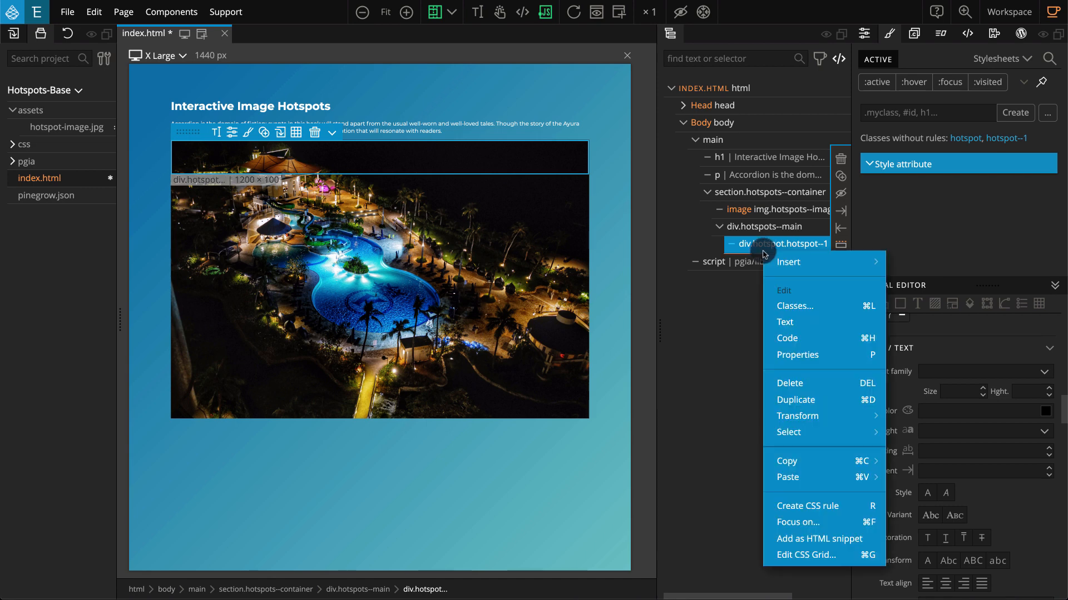
mouse_move(770, 264)
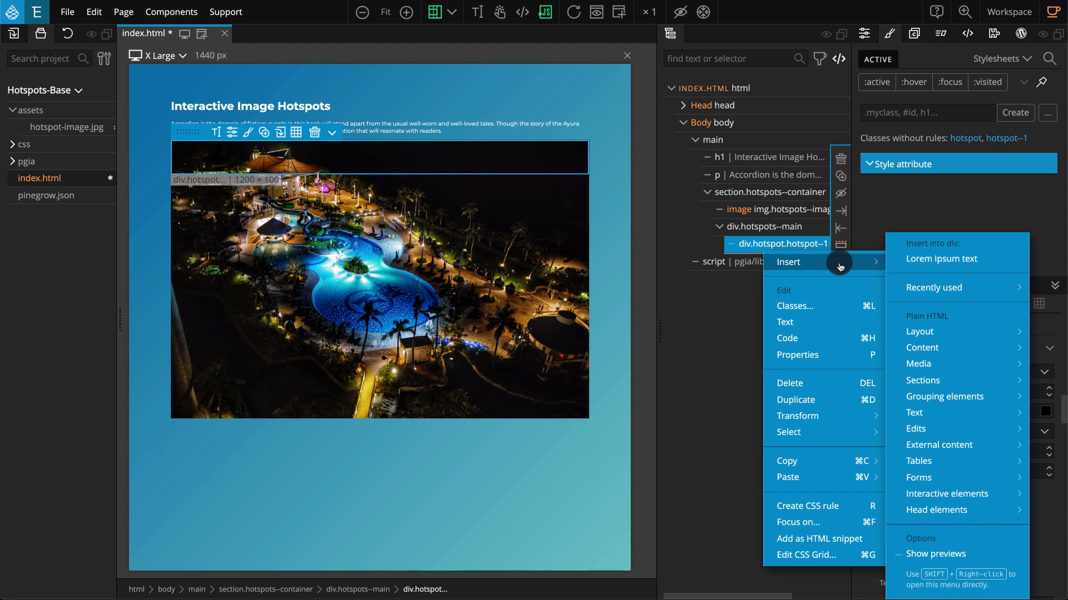
mouse_move(938, 484)
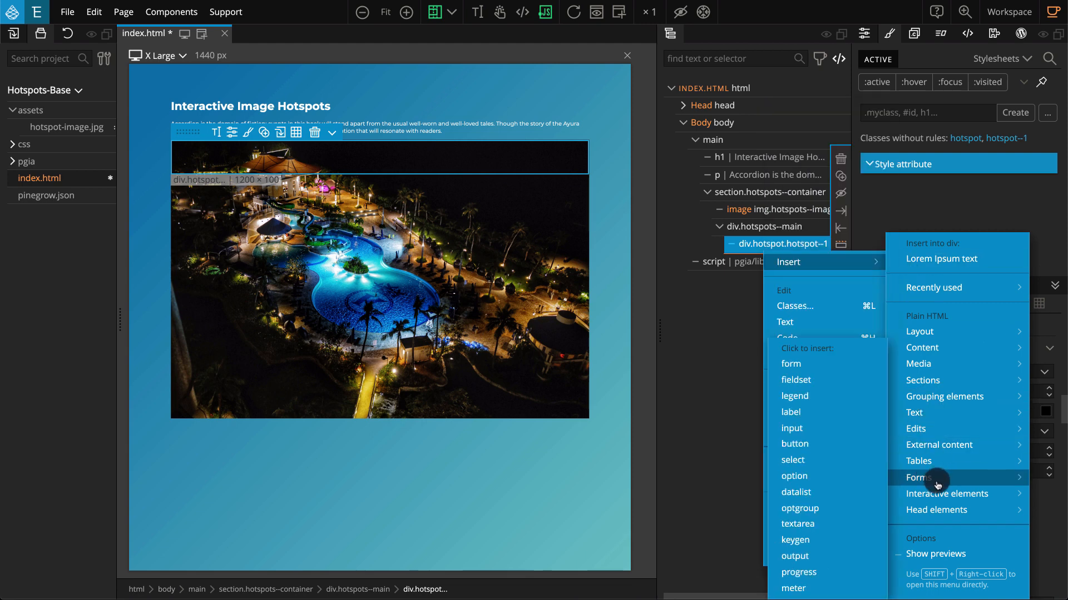
mouse_move(854, 445)
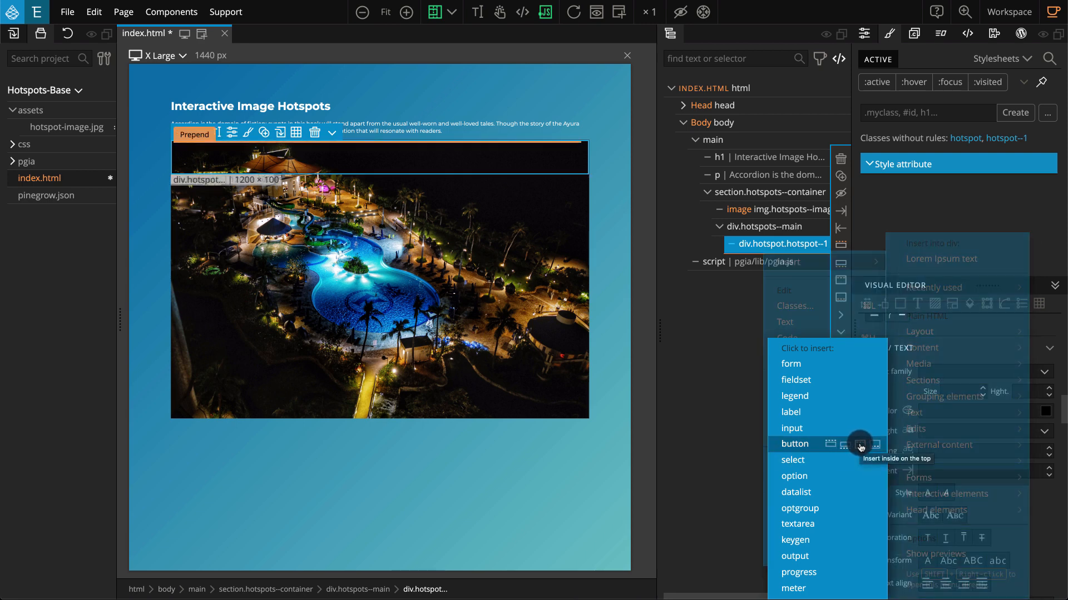
left_click(861, 446)
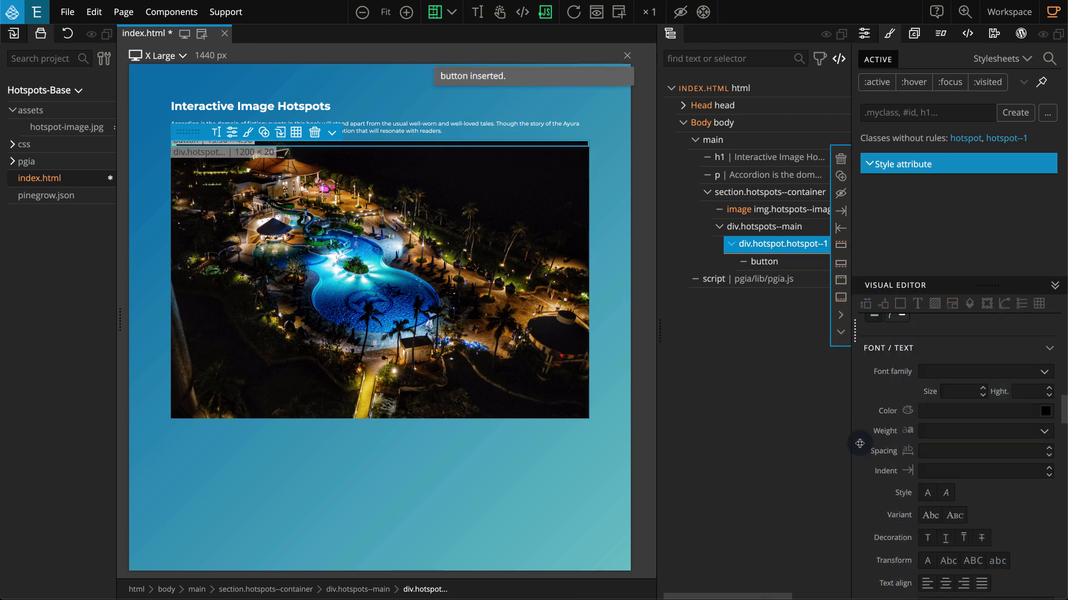
Assign the class hotspot--trigger to the button inside the hotspot--1 div.
left_click(799, 264)
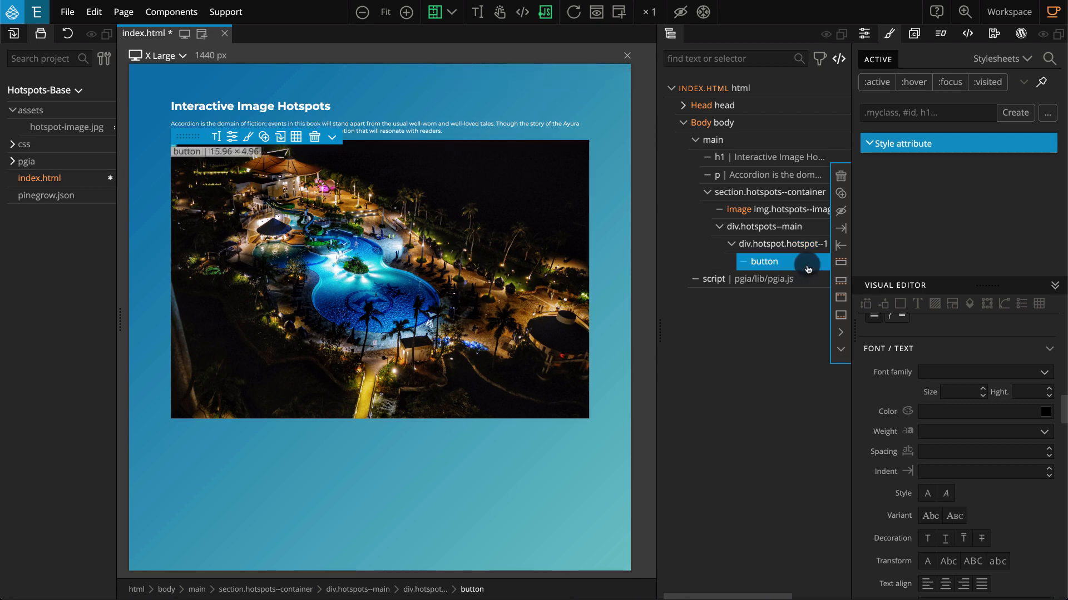
double_click(807, 267)
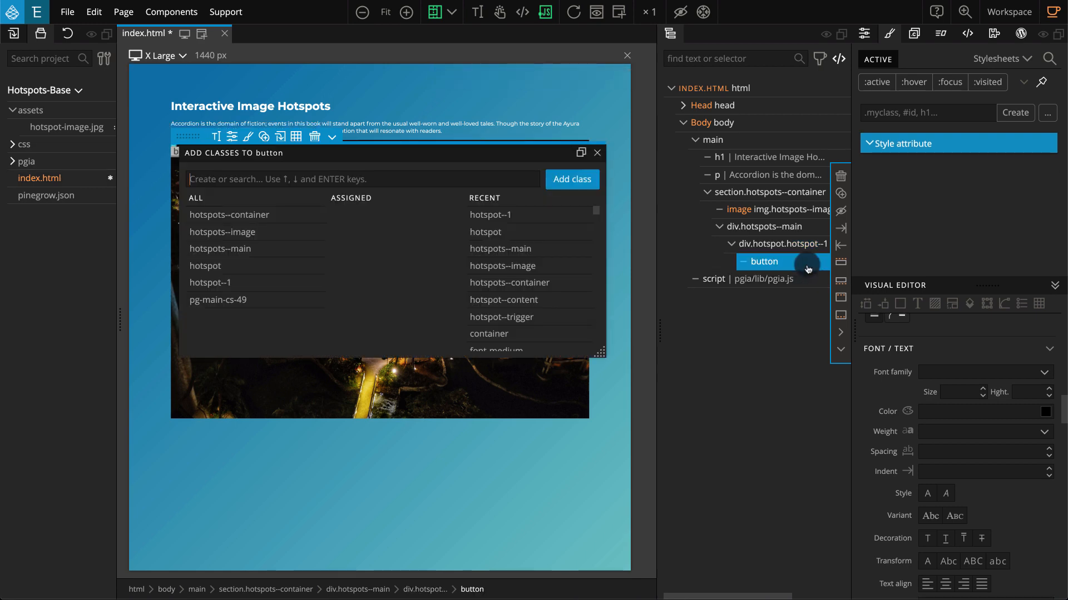
type("hot")
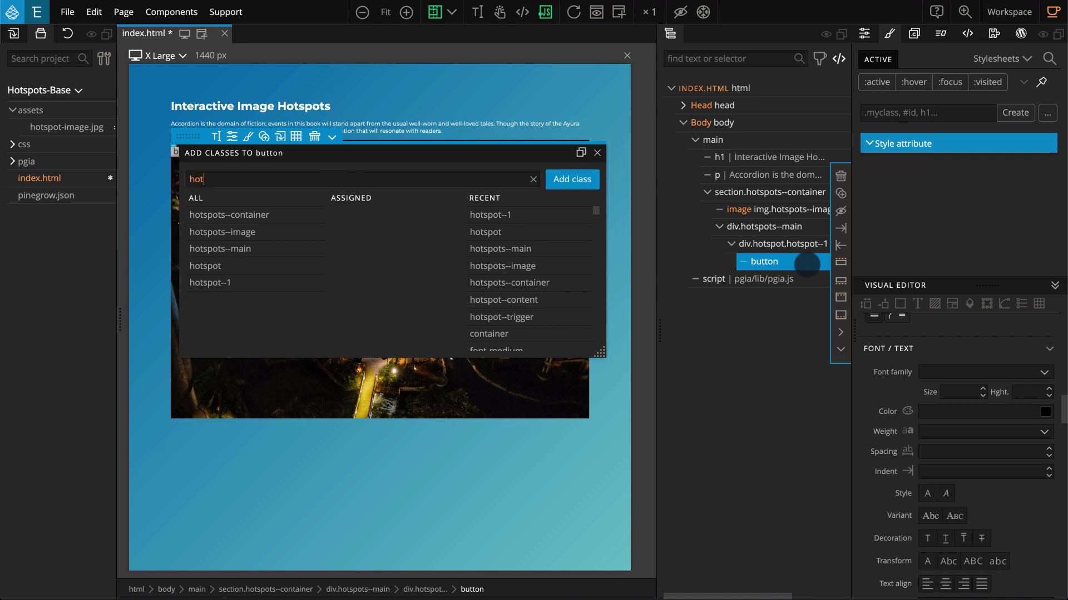
type("spot--trigger")
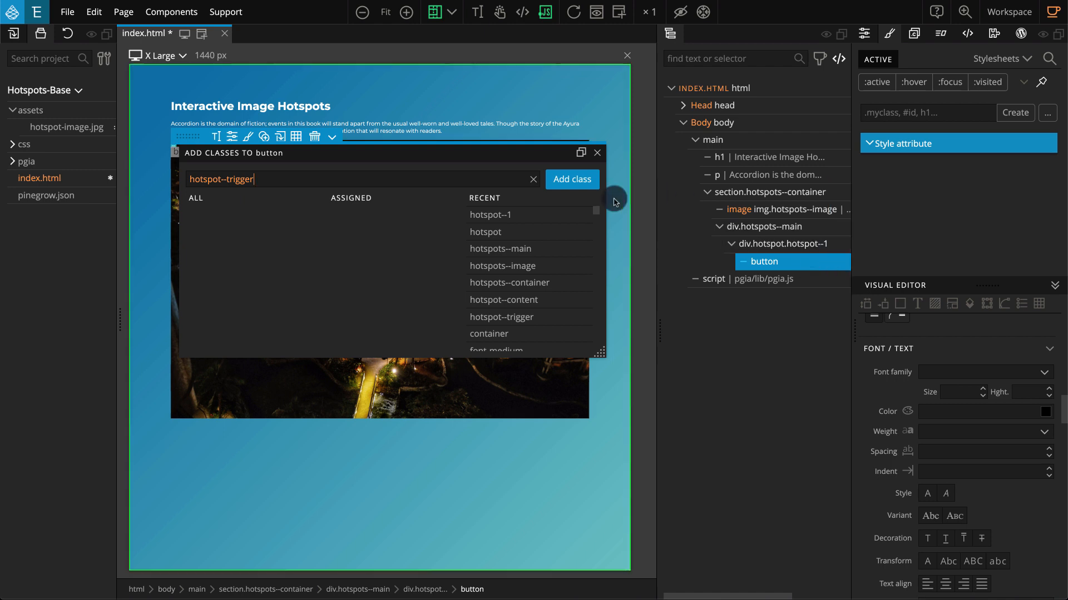
left_click(587, 187)
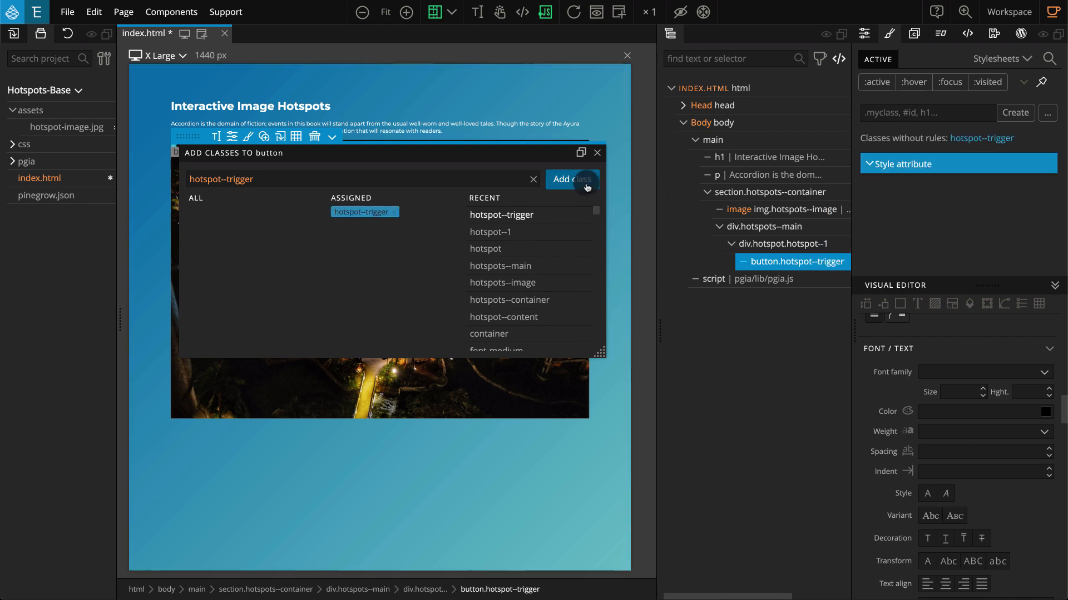
key("Escape")
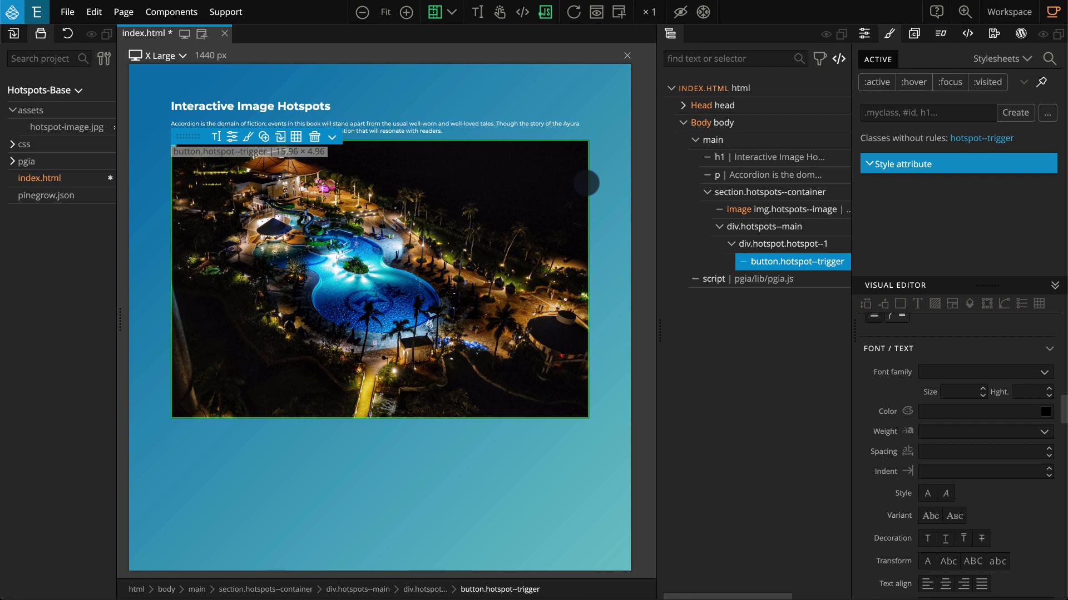
Edit the hotspot--trigger button's HTML code so its text content is 1, and close the code editor.
key("super+e")
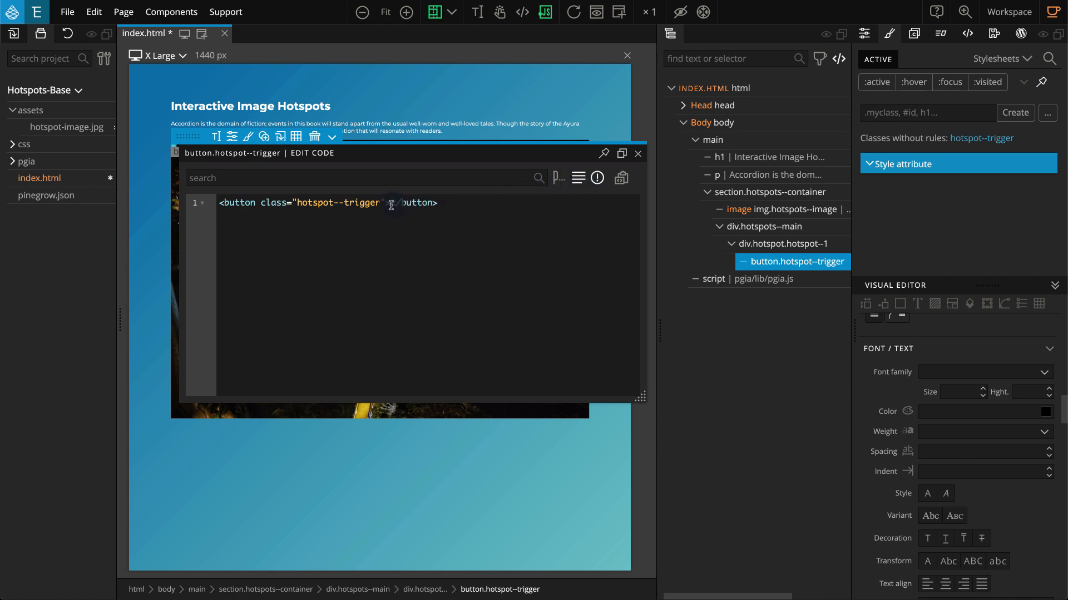
left_click(390, 205)
type("1")
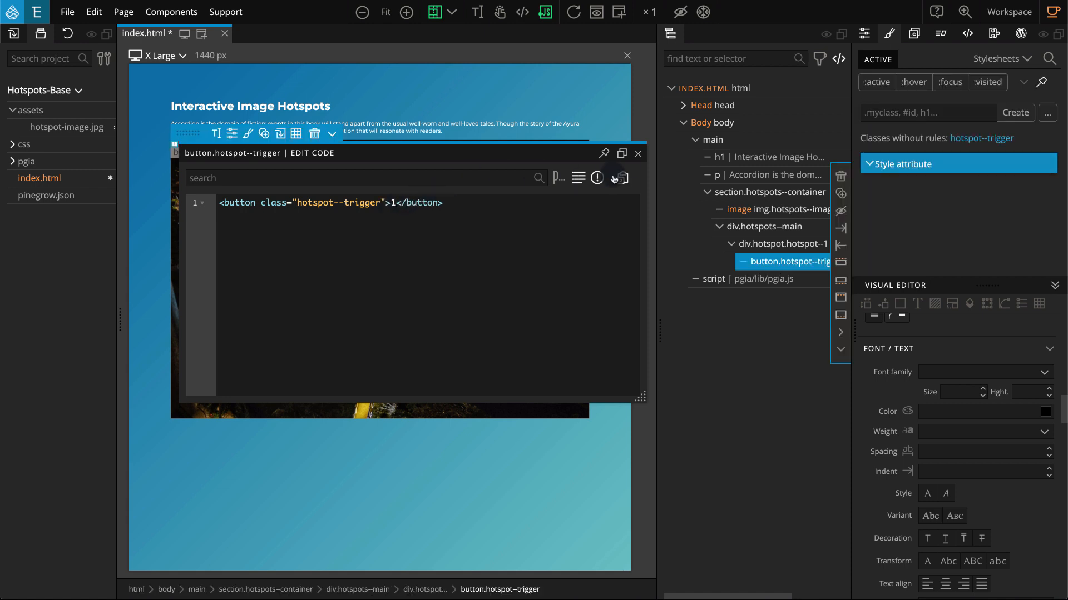
left_click(638, 156)
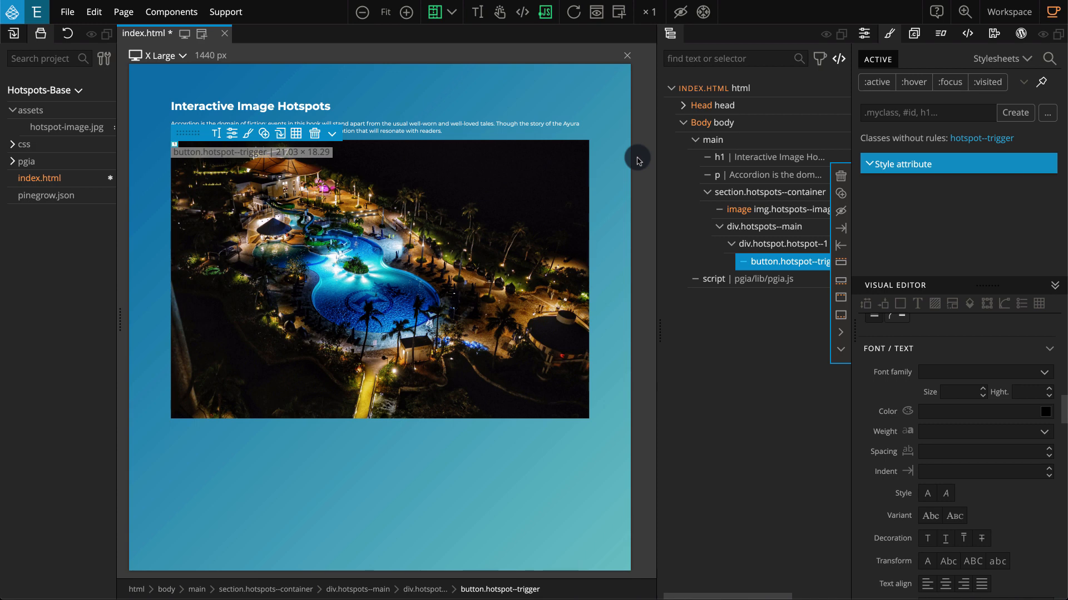
Insert a div directly after the hotspot--trigger button, within the hotspot--1 div.
right_click(804, 266)
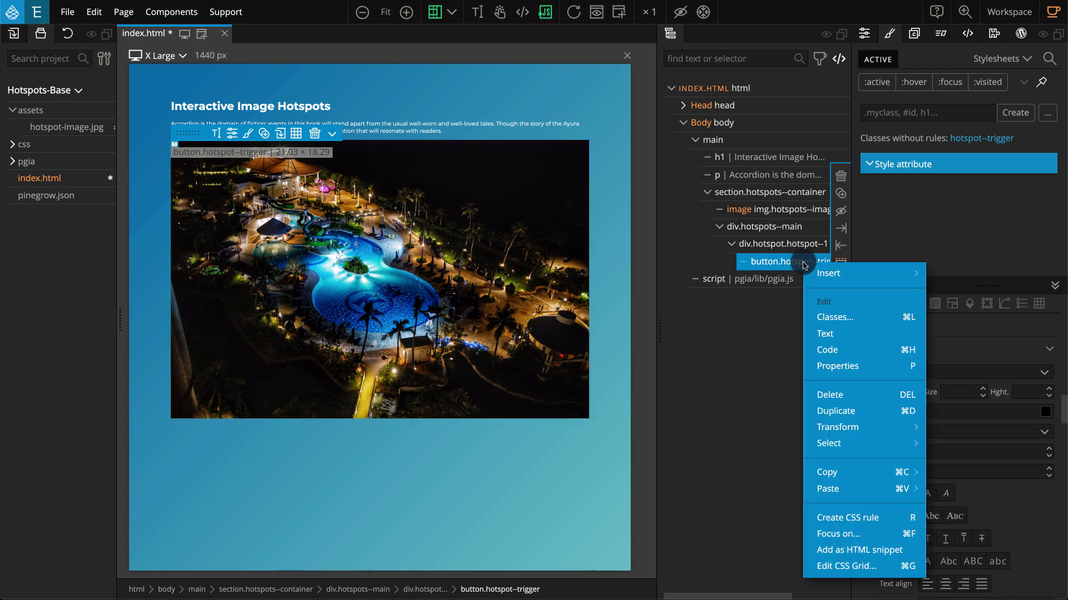
mouse_move(869, 274)
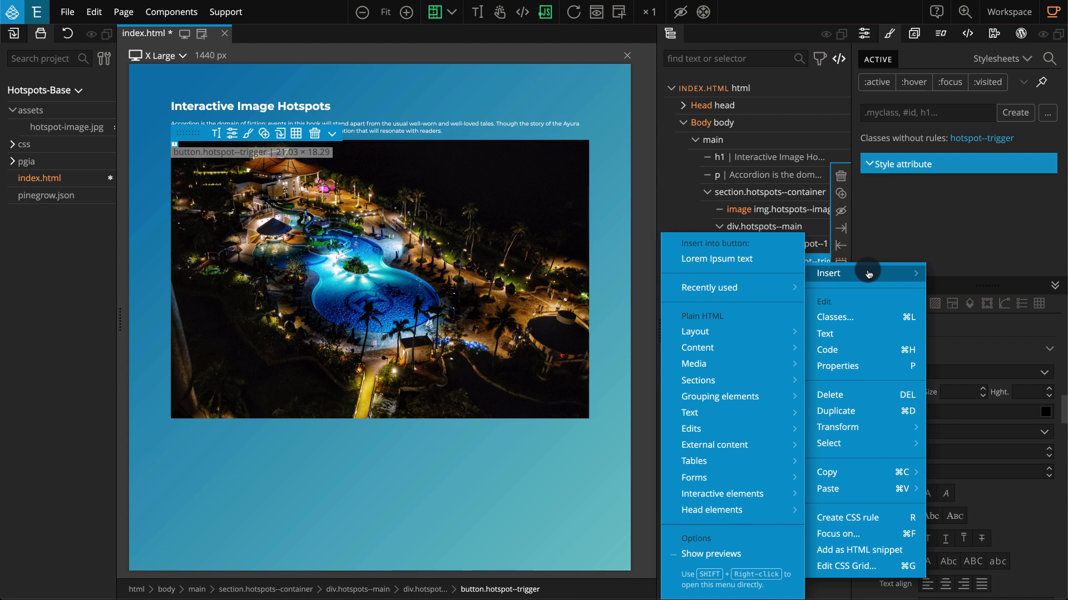
mouse_move(765, 395)
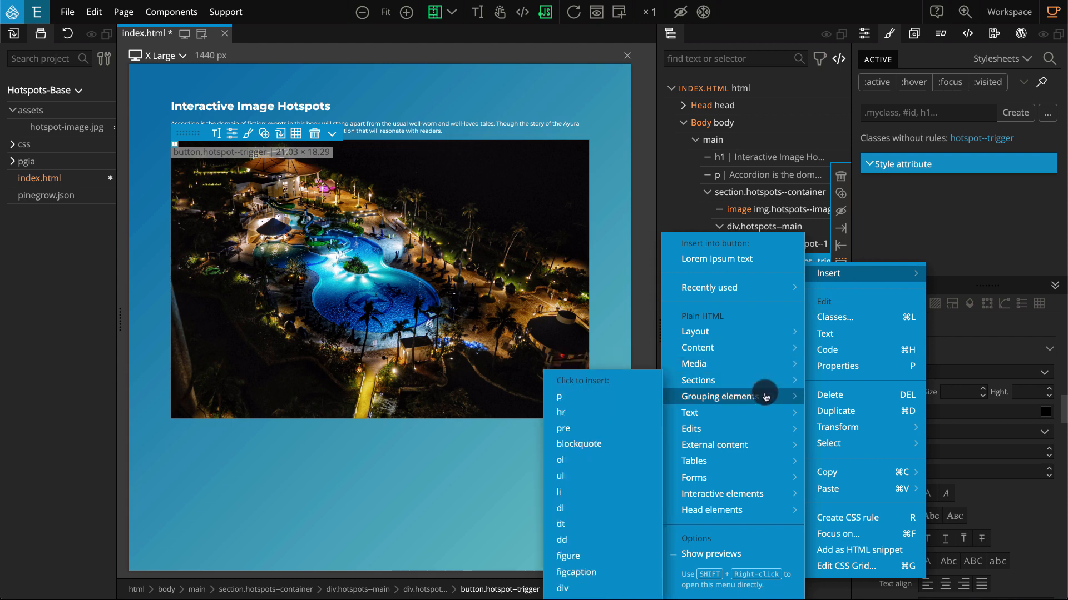
mouse_move(624, 593)
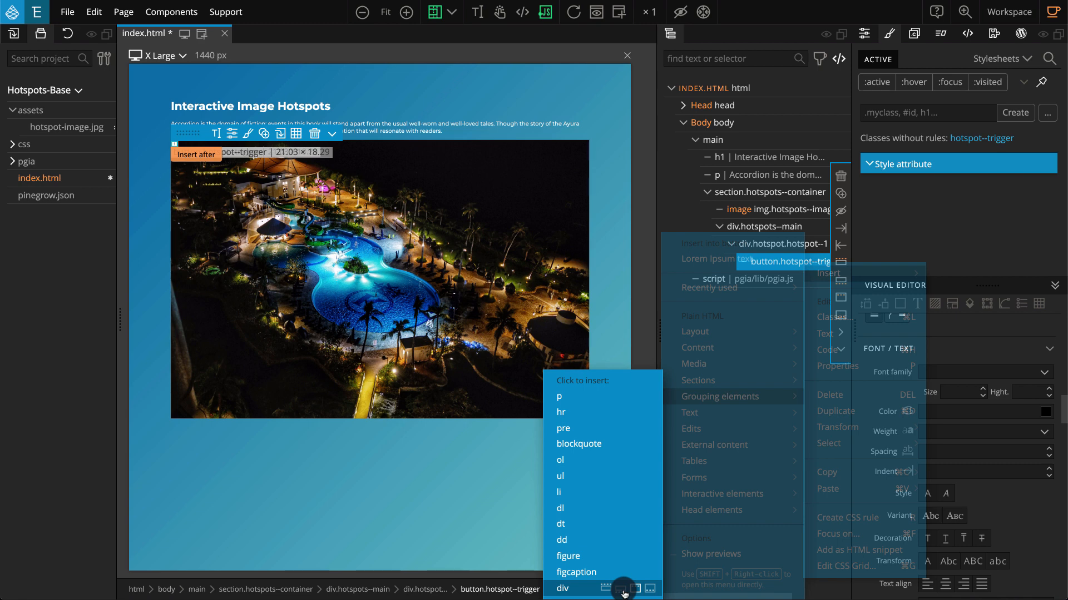
left_click(623, 594)
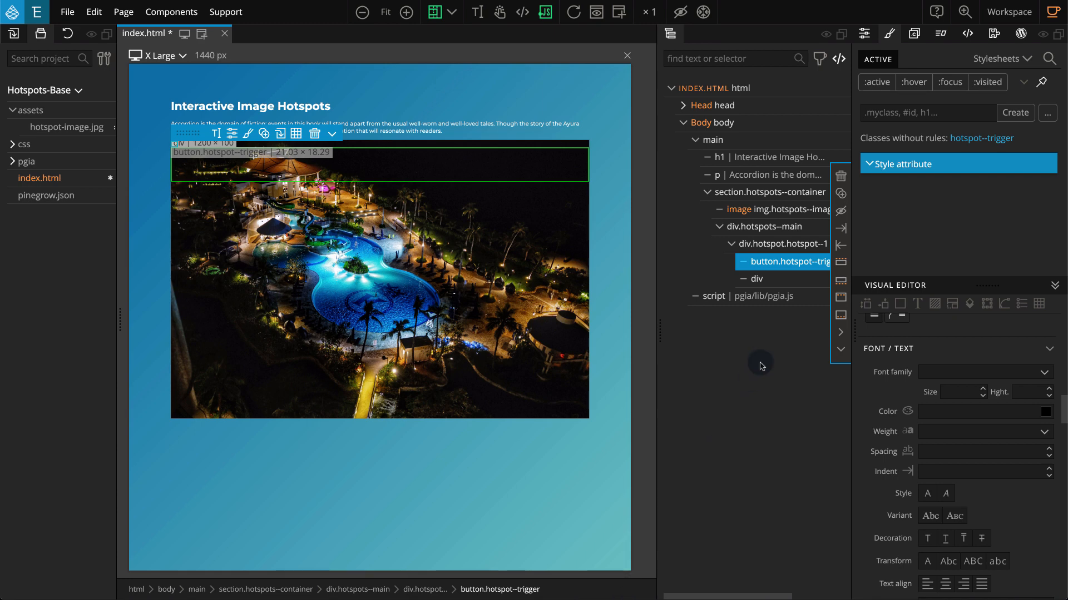
Assign the class hotspot--content to the div that follows the hotspot--trigger button.
left_click(799, 279)
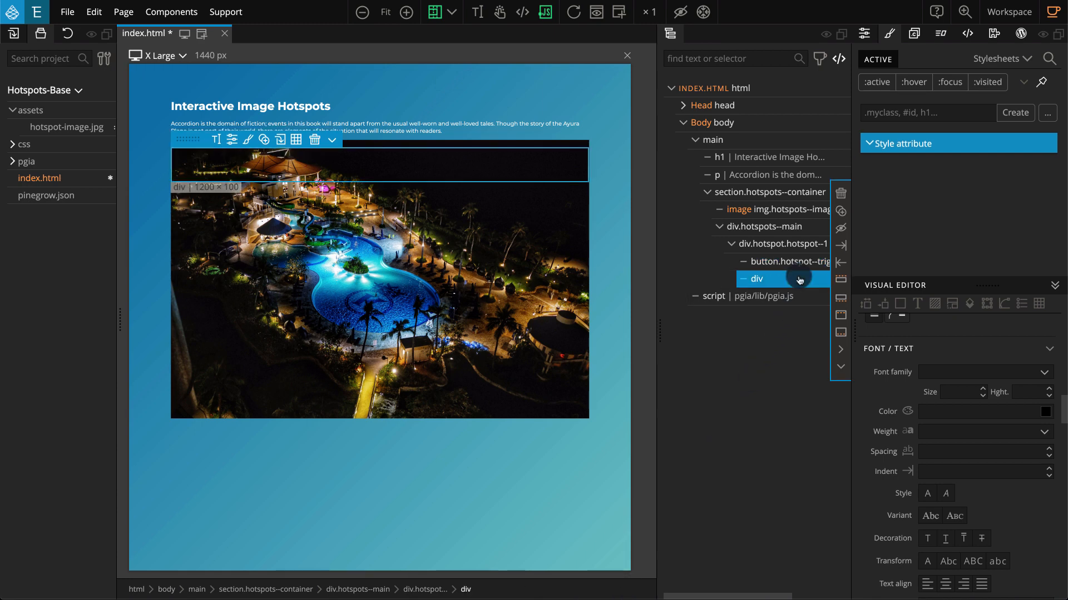
double_click(799, 280)
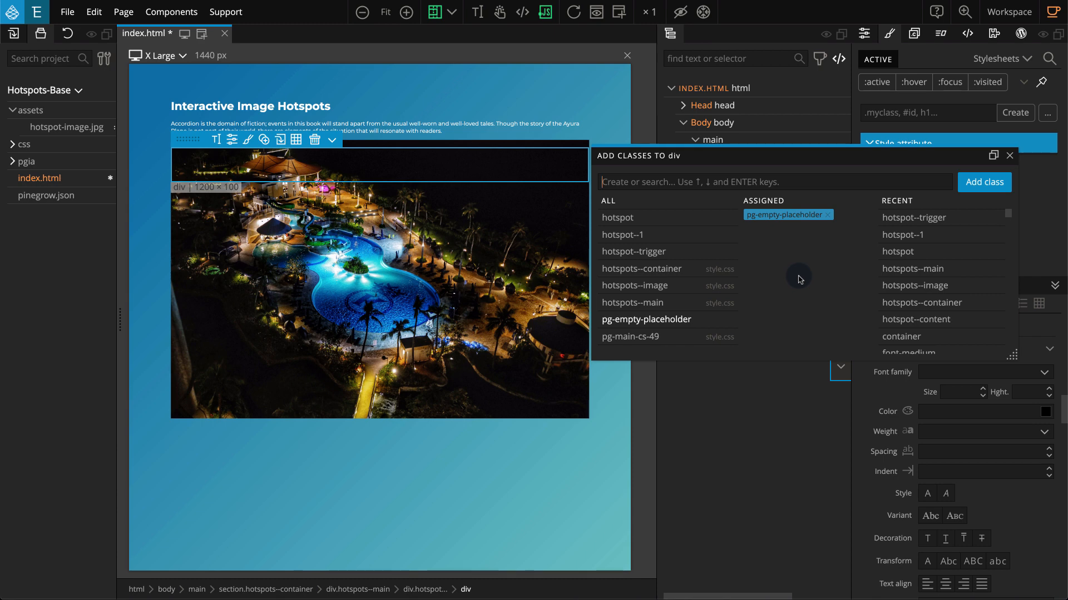
type("hotspot")
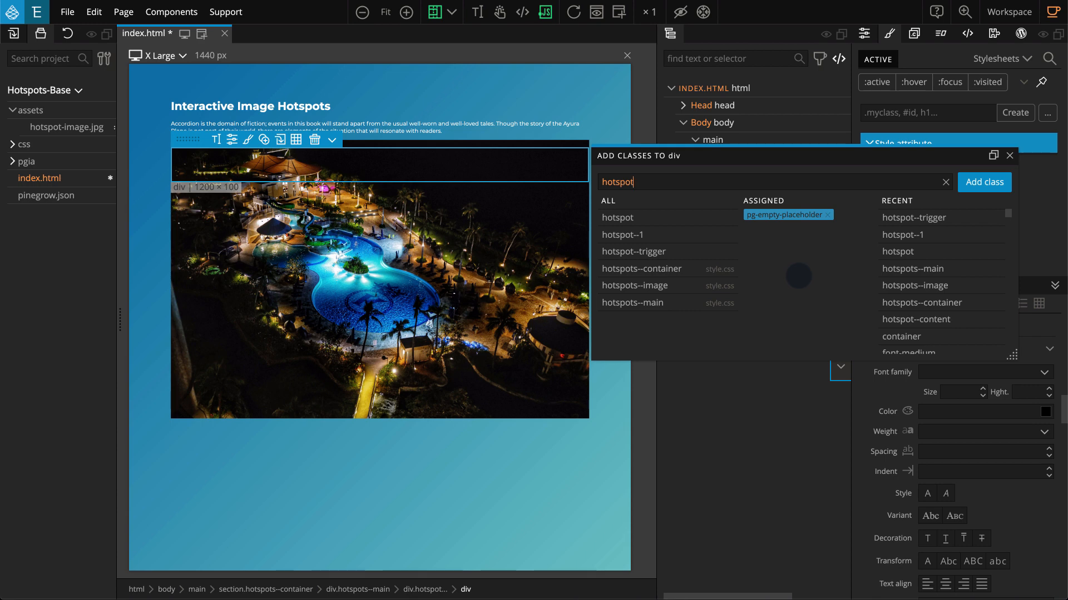
type("--content")
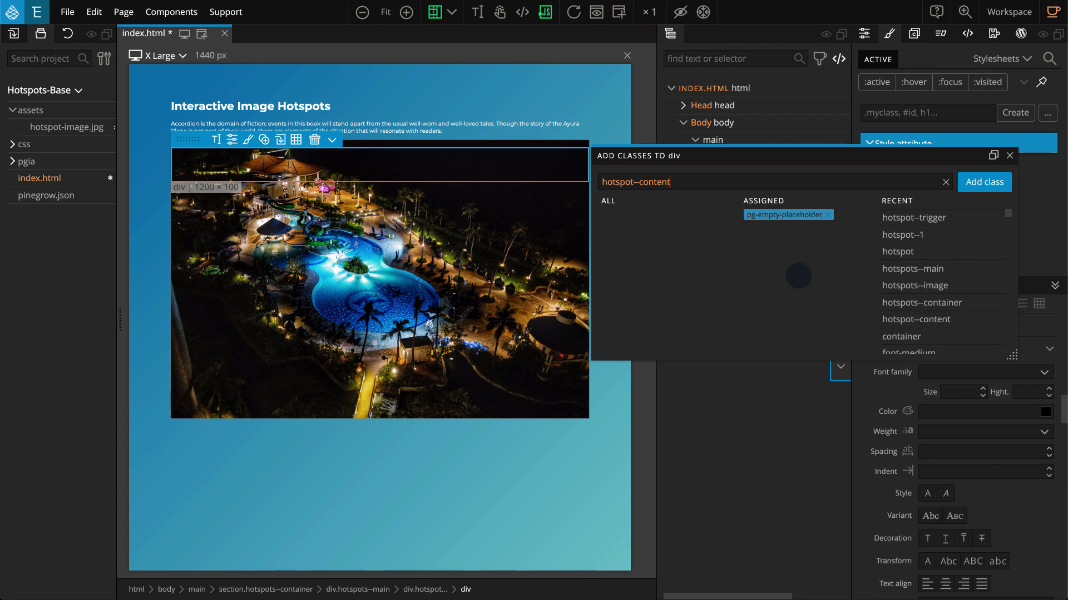
key("Return")
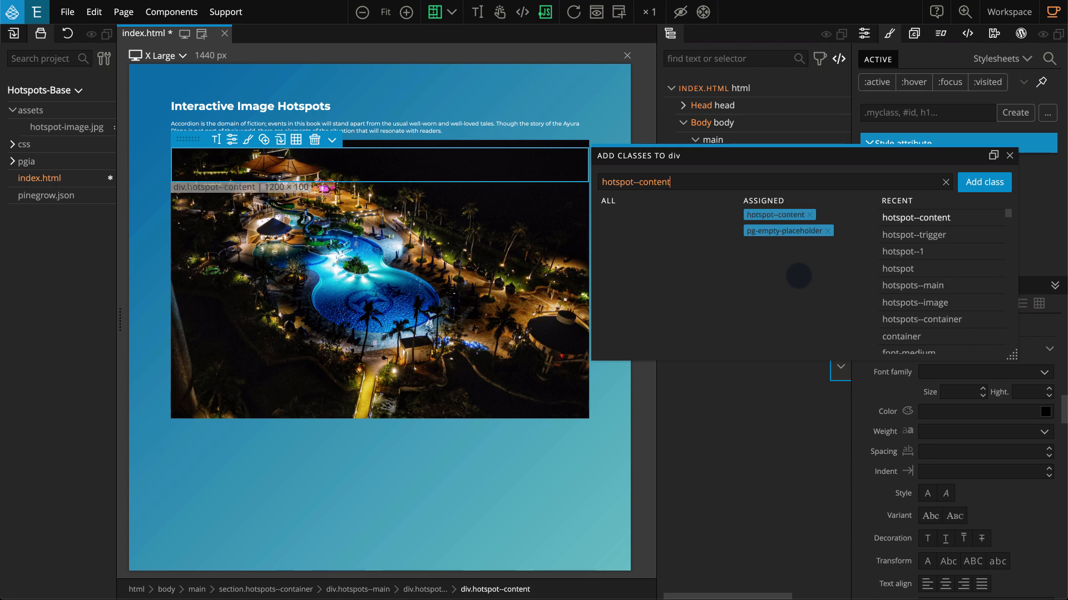
key("Escape")
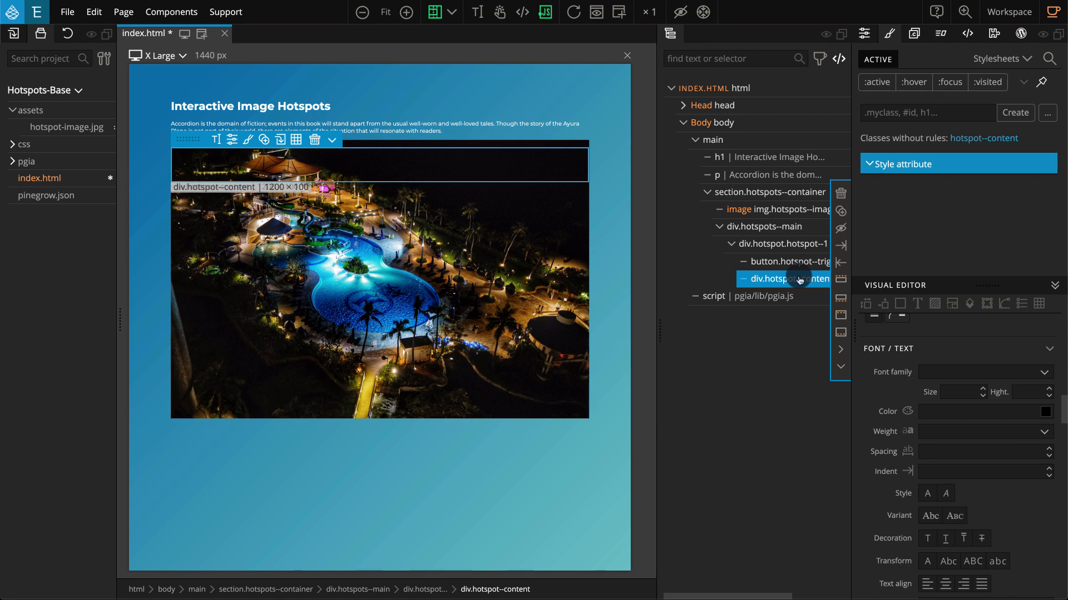
Insert an h3 heading inside the hotspot--content div, as its first child.
scroll(803, 280, "right", 3)
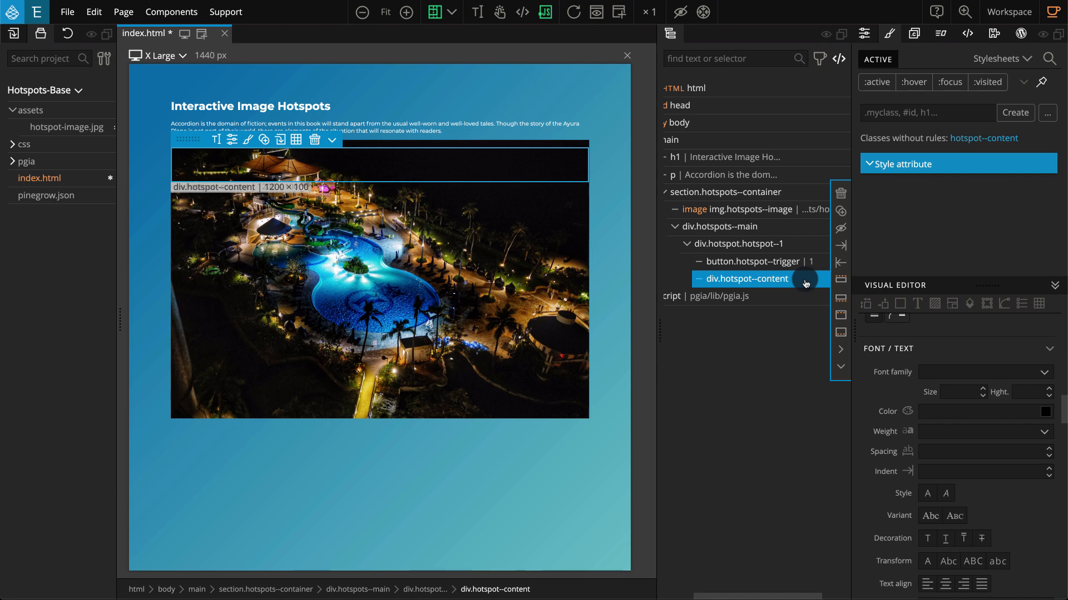
right_click(806, 283)
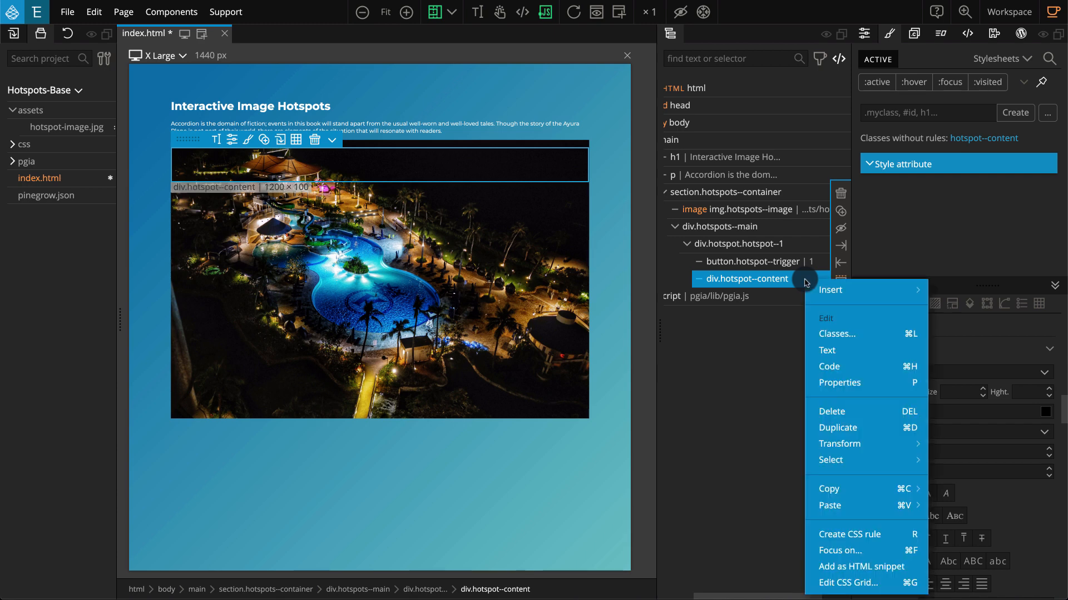
mouse_move(878, 297)
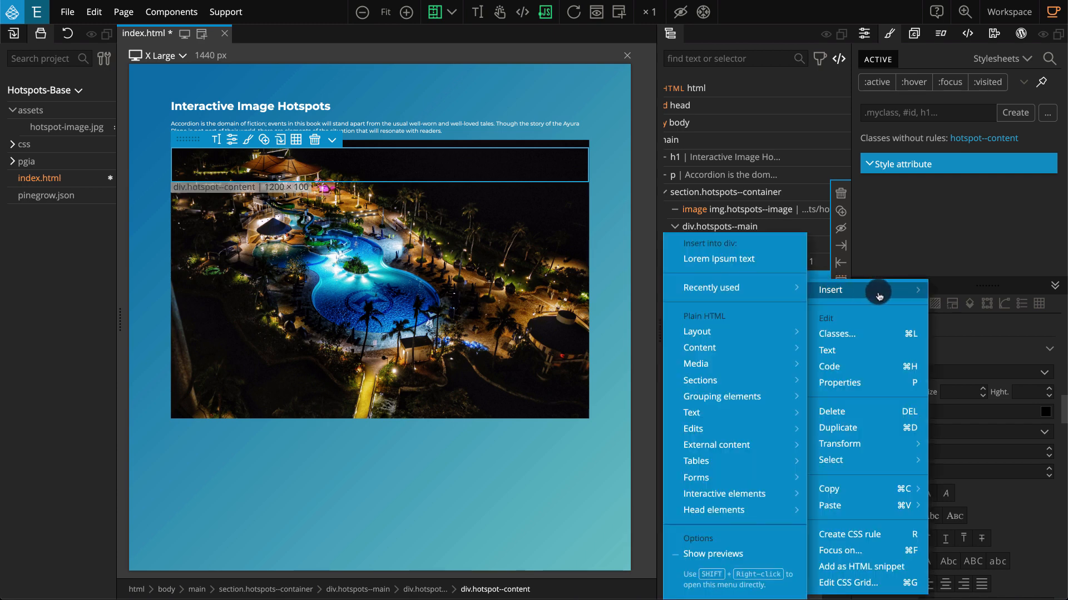
mouse_move(785, 387)
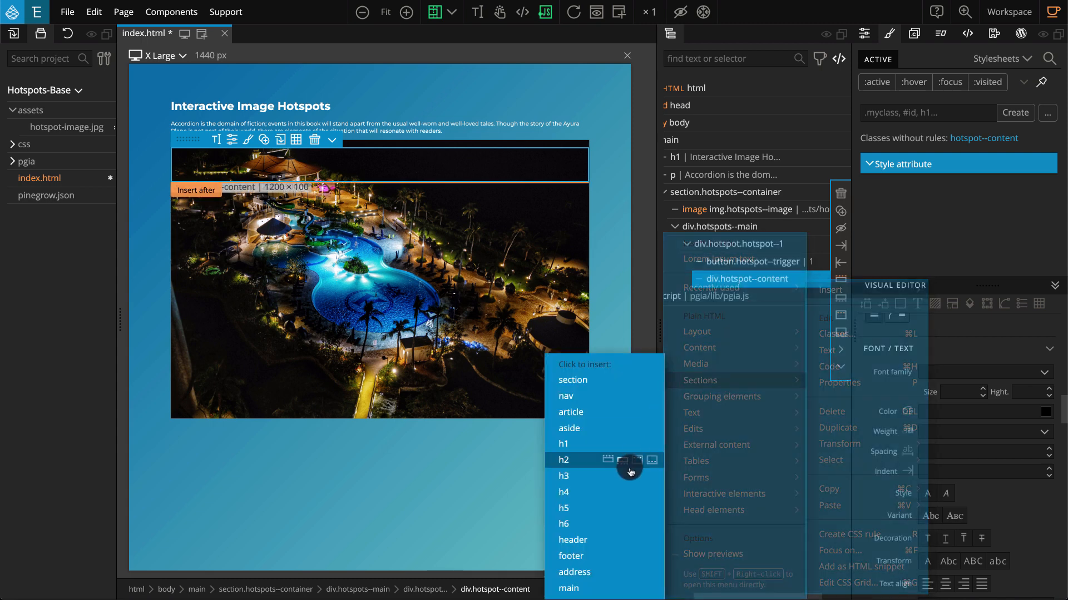
mouse_move(628, 476)
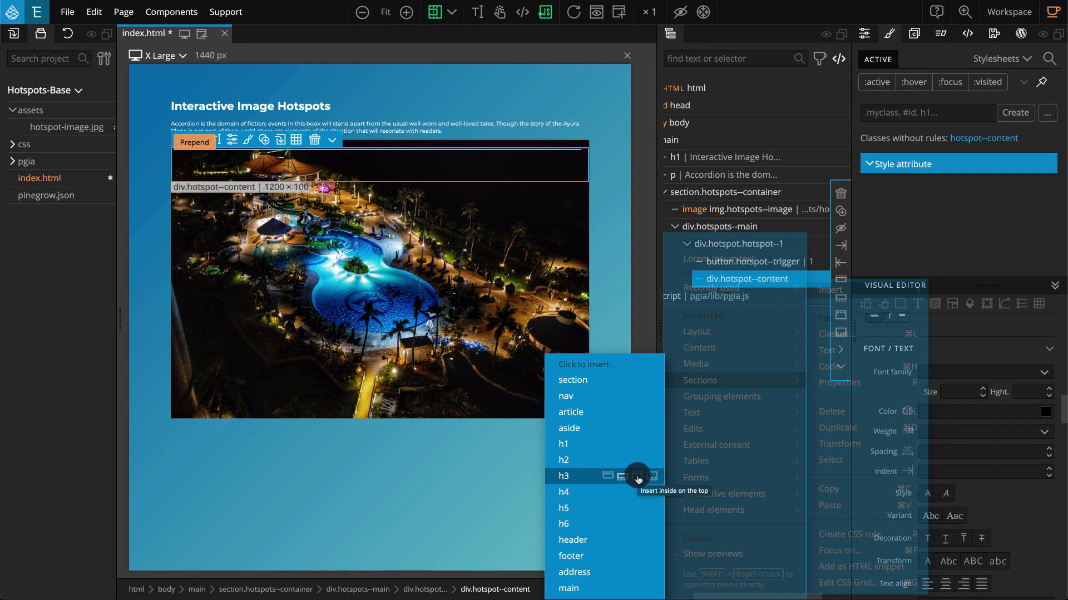
left_click(637, 477)
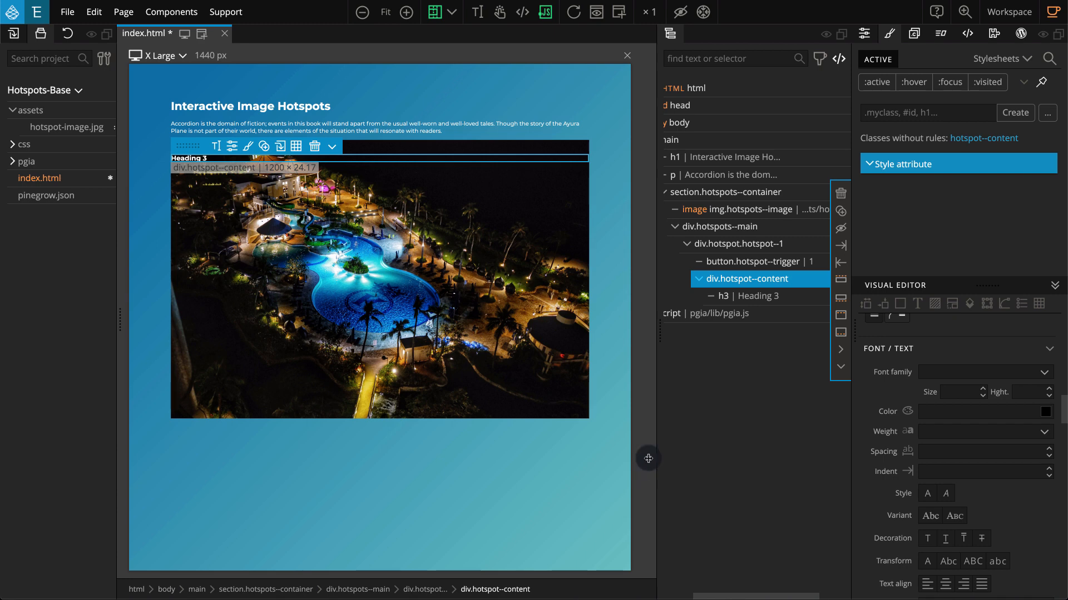
Edit the h3 heading's HTML code so its text is Bar, and close the code editor.
left_click(782, 295)
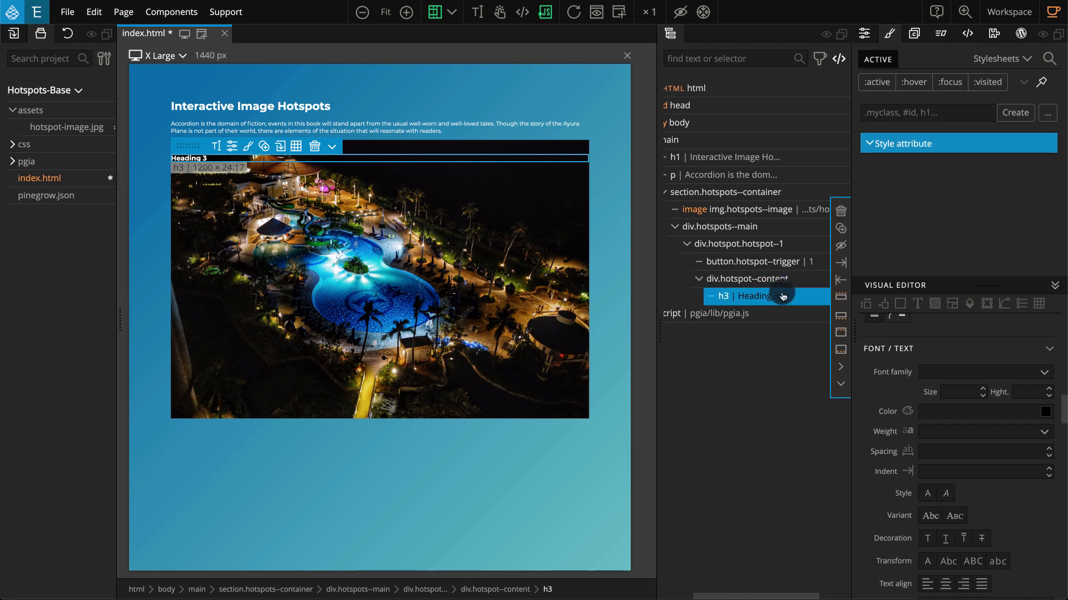
double_click(783, 295)
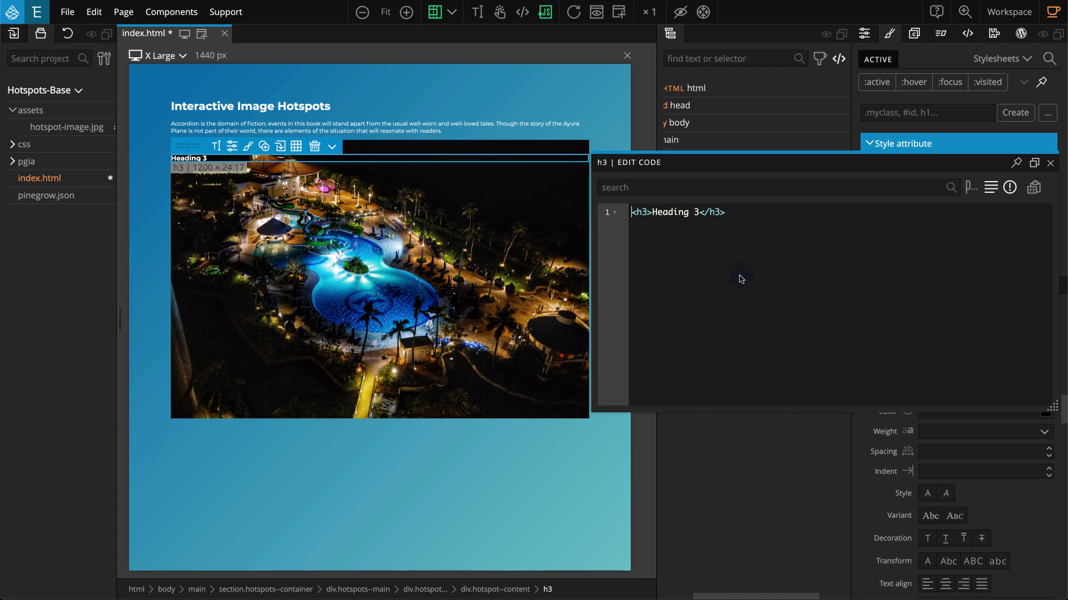
left_click_drag(653, 212, 697, 212)
key("BackSpace")
type("Bar")
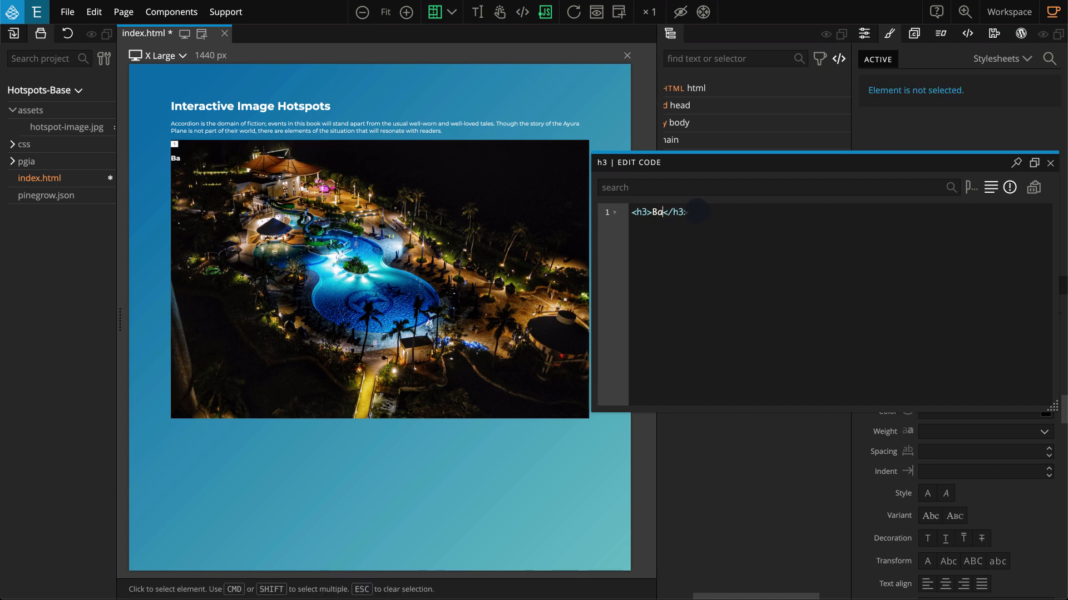
key("Escape")
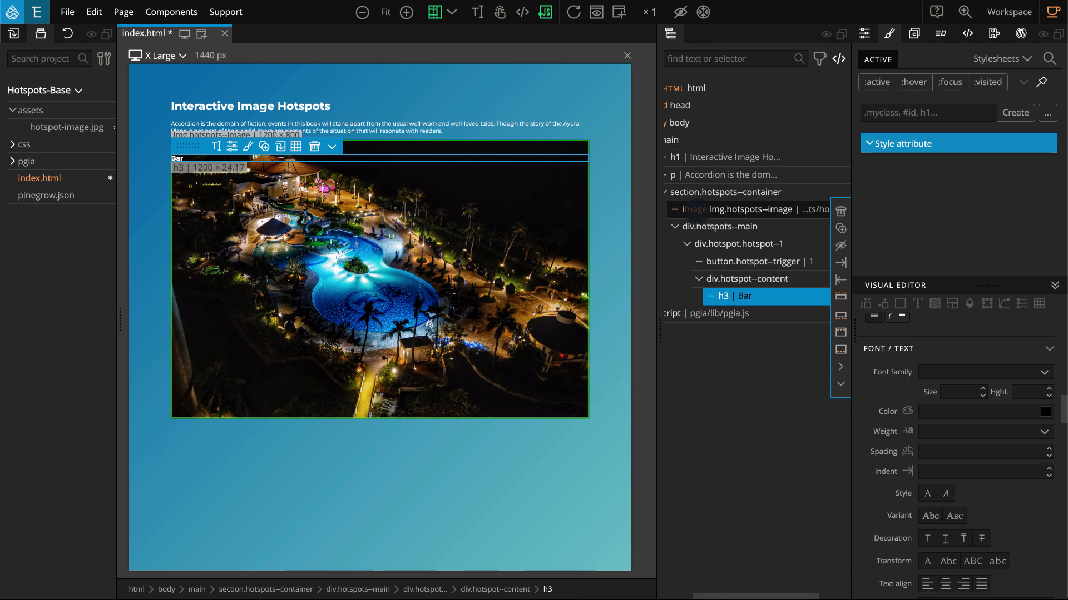
Insert a p element at the end of the hotspot--content div, below the Bar heading.
left_click(782, 281)
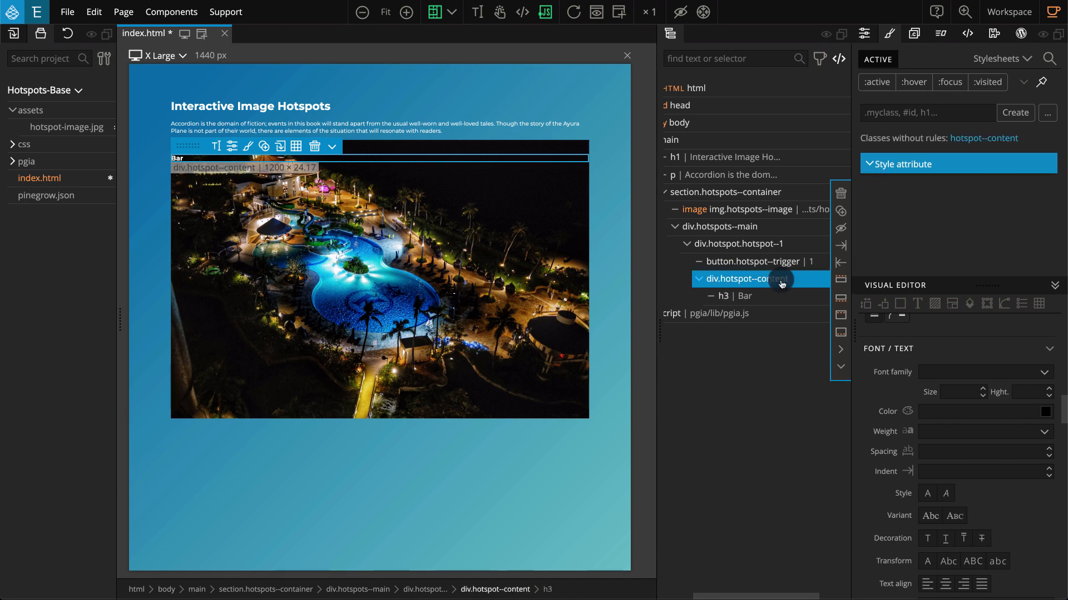
right_click(782, 283)
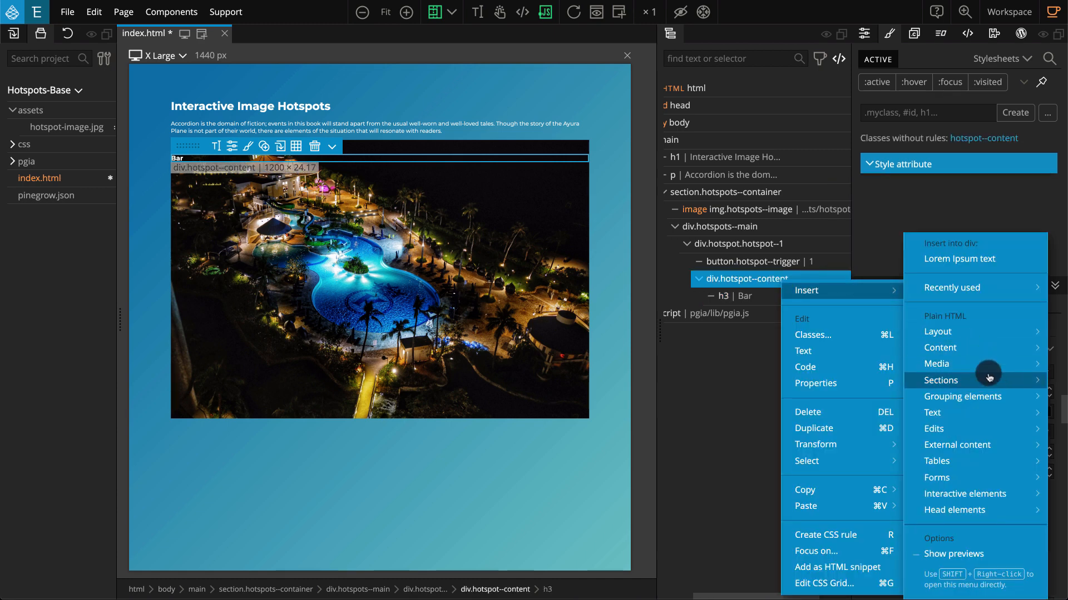
mouse_move(992, 398)
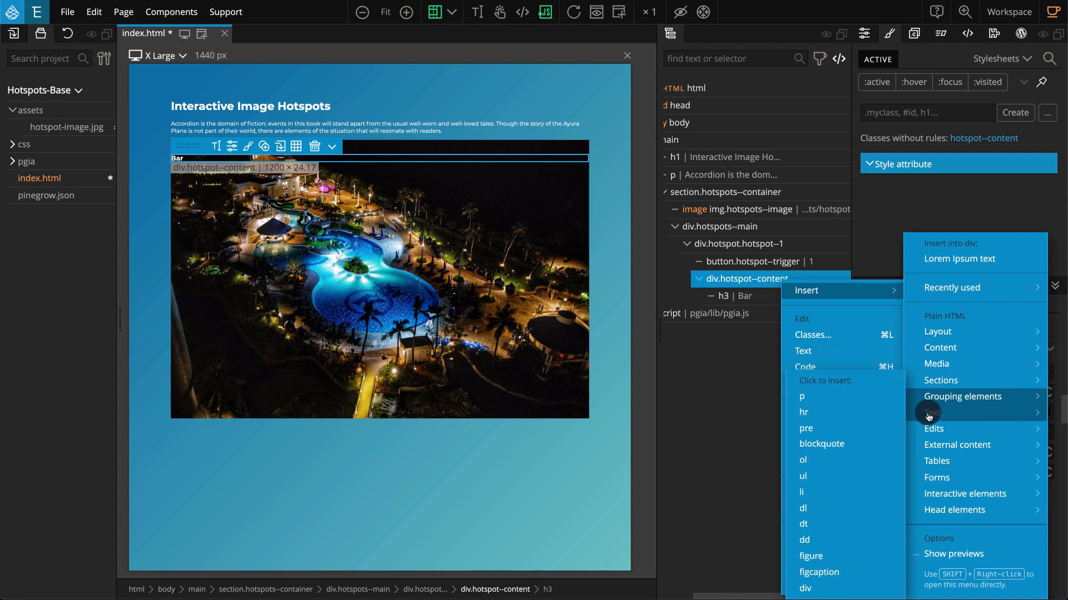
mouse_move(881, 399)
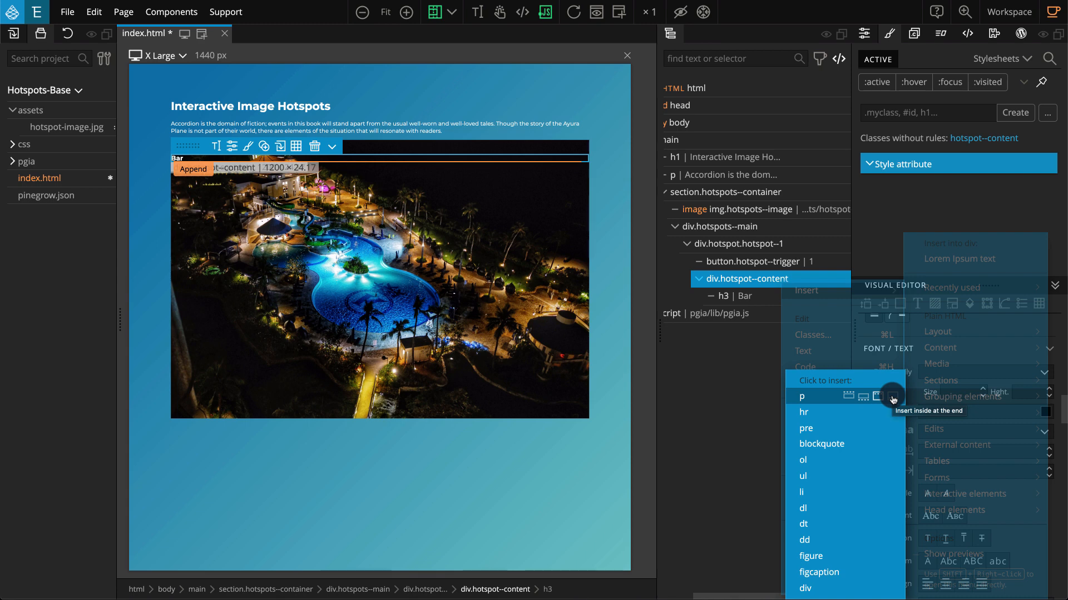
left_click(893, 398)
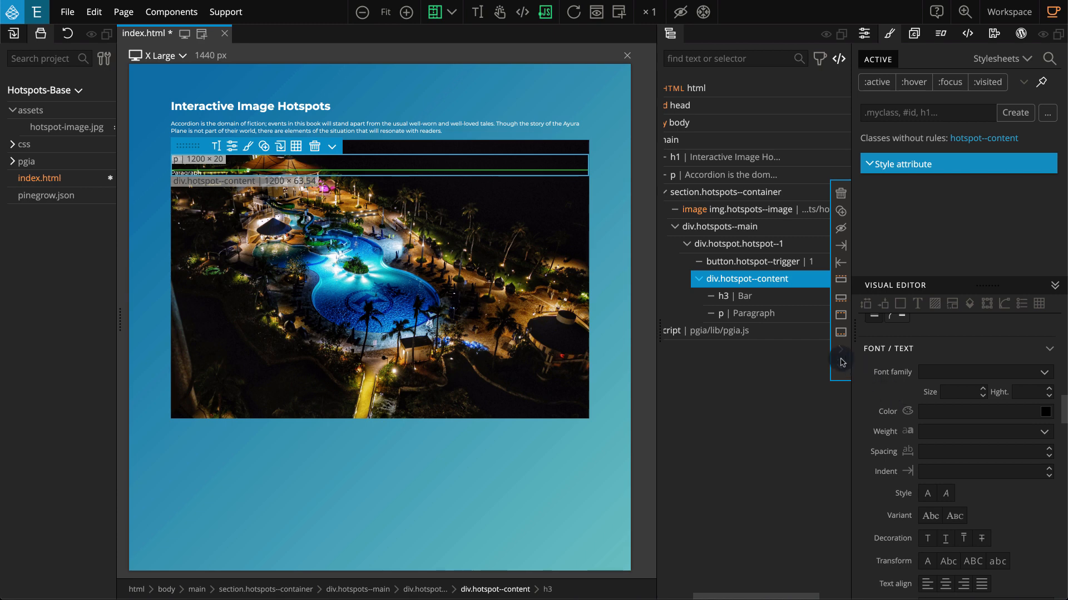
Replace the new paragraph's text with "Quisque sit amet diam posuere, dapibus augue in, varius eros." in its code, and close the editor.
left_click(801, 315)
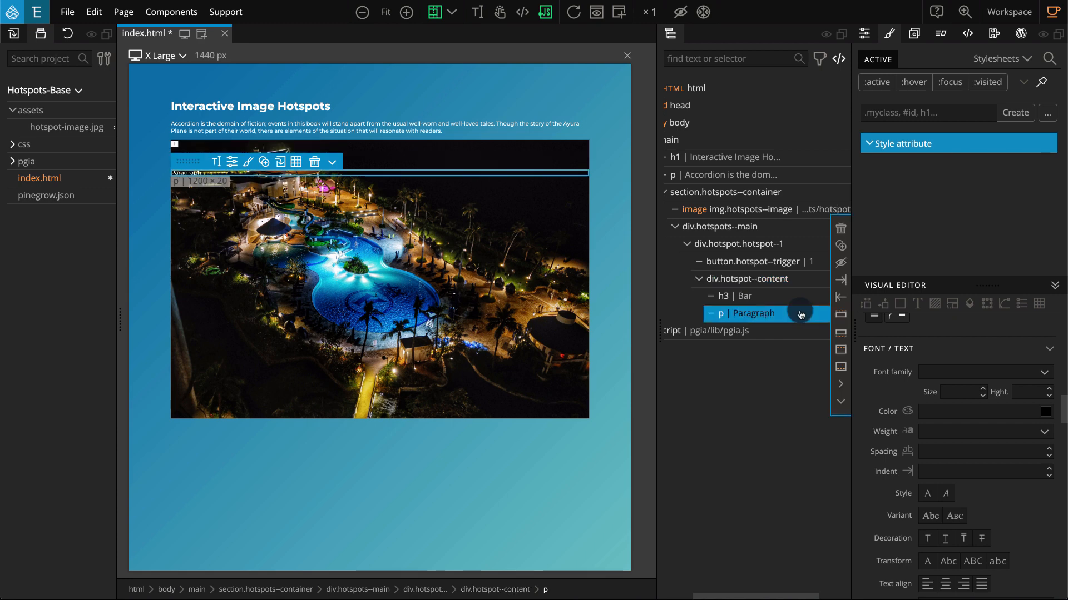
double_click(801, 315)
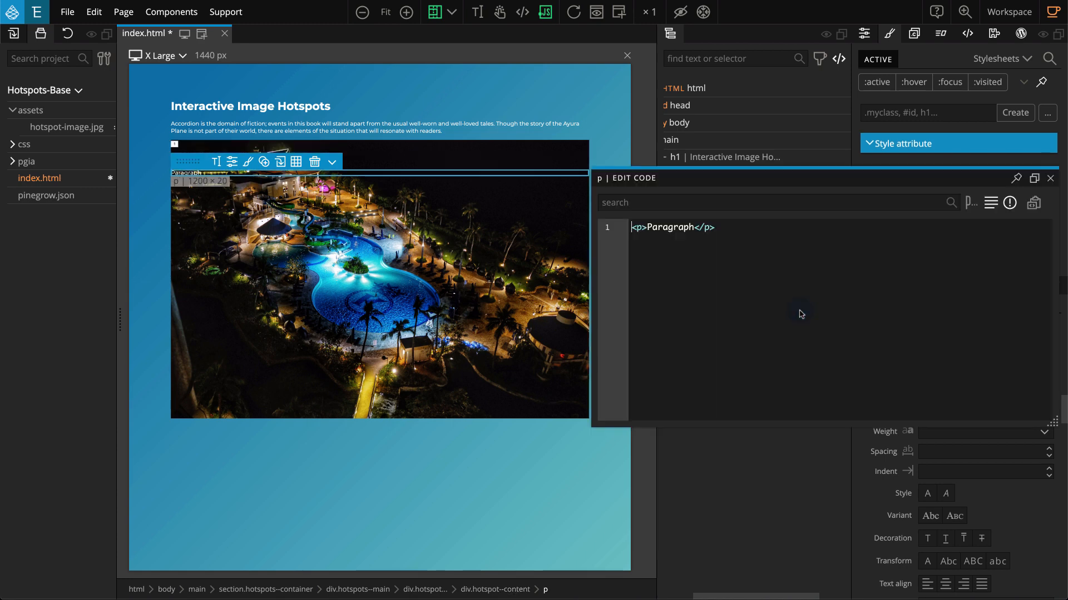
double_click(667, 228)
type("Quisque sit amet diam posuere, dapibus augue in, varius eros.")
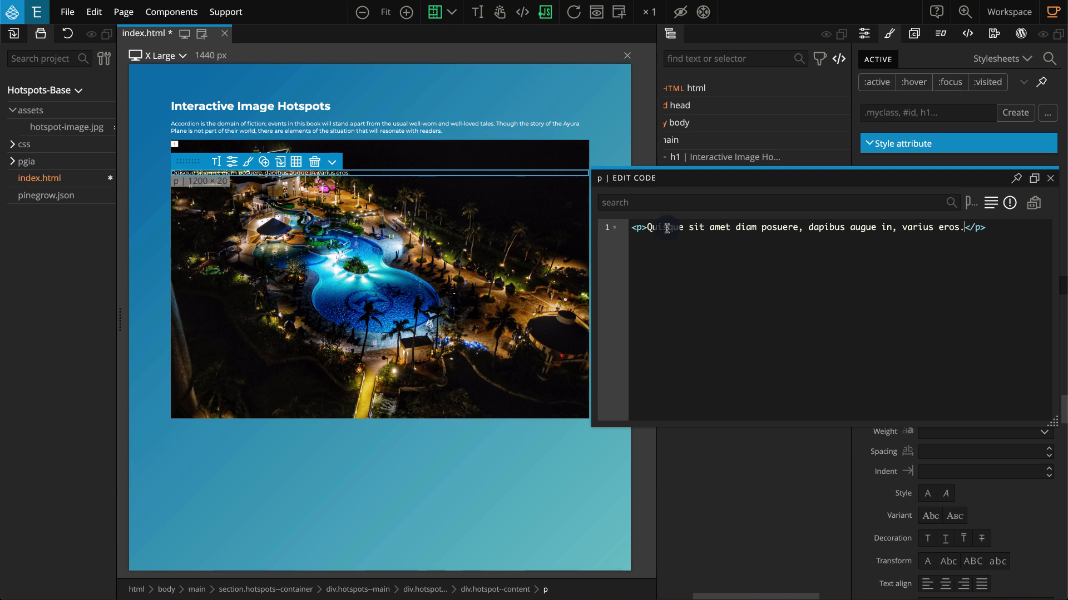
key("Escape")
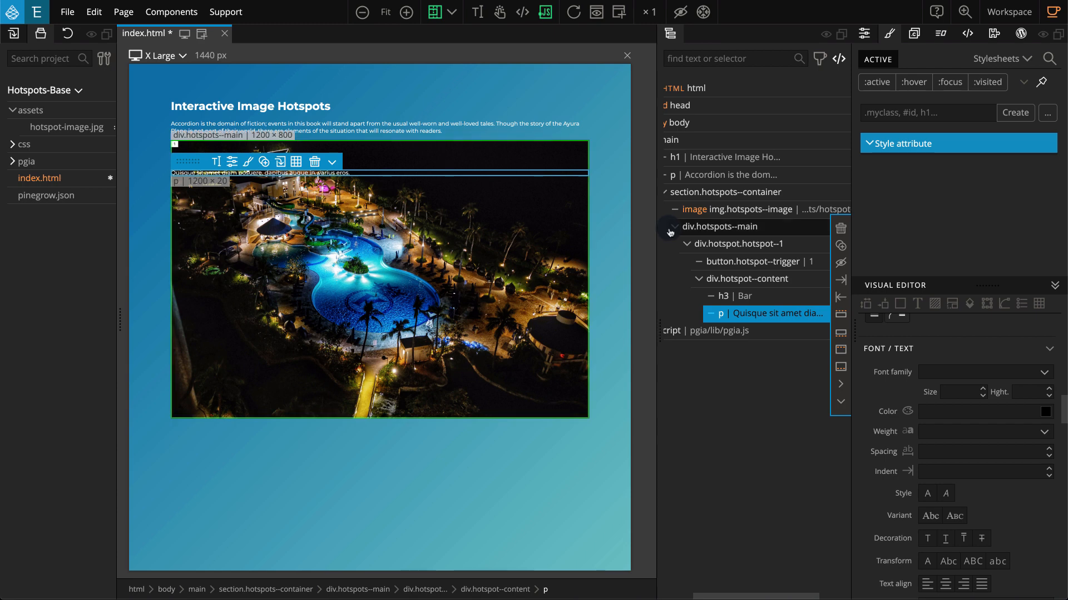
Create a CSS rule for the .hotspot--trigger button class in style.css, with no media query.
left_click(753, 268)
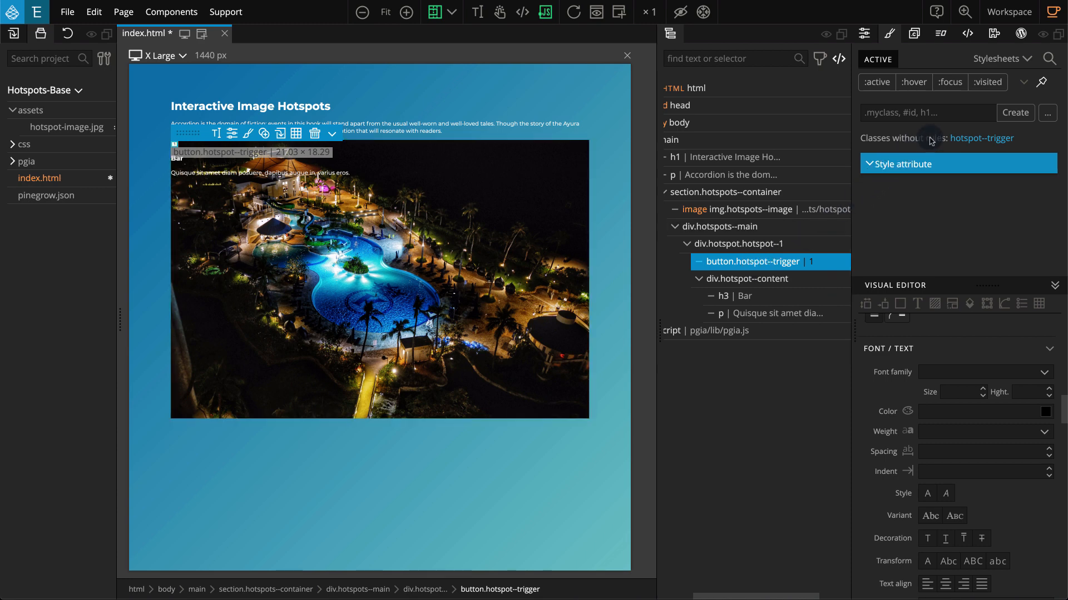
left_click(985, 139)
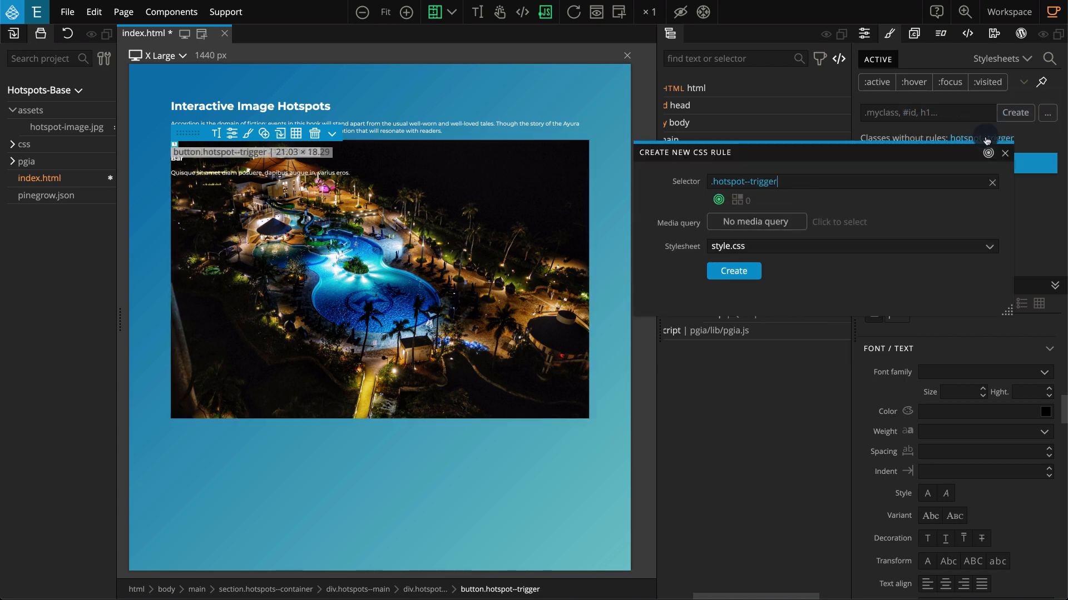
left_click(758, 271)
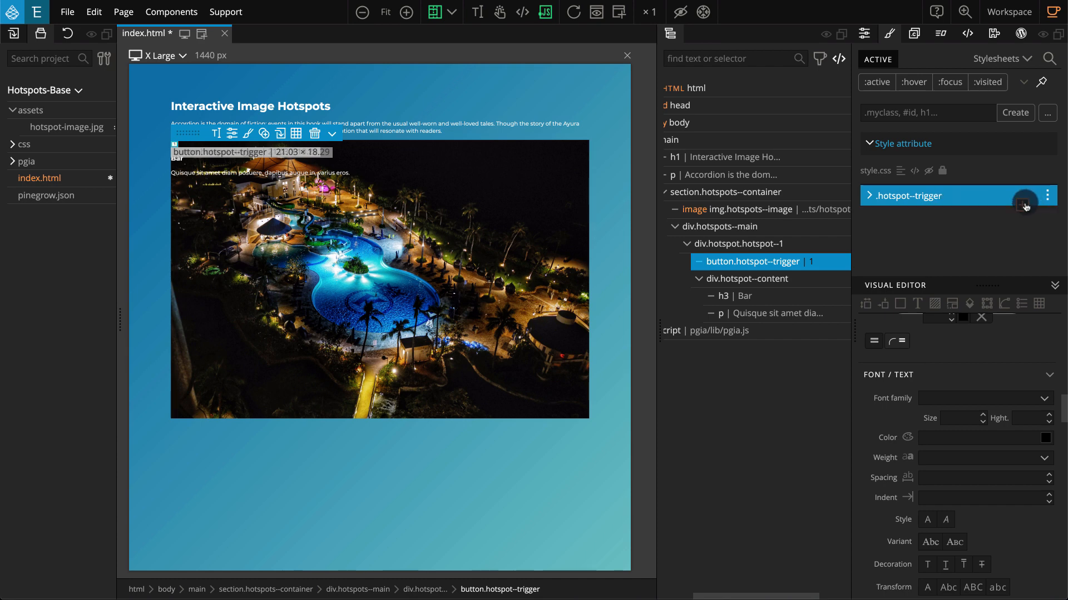
Add a background property with the value white to the .hotspot--trigger rule.
left_click(1026, 207)
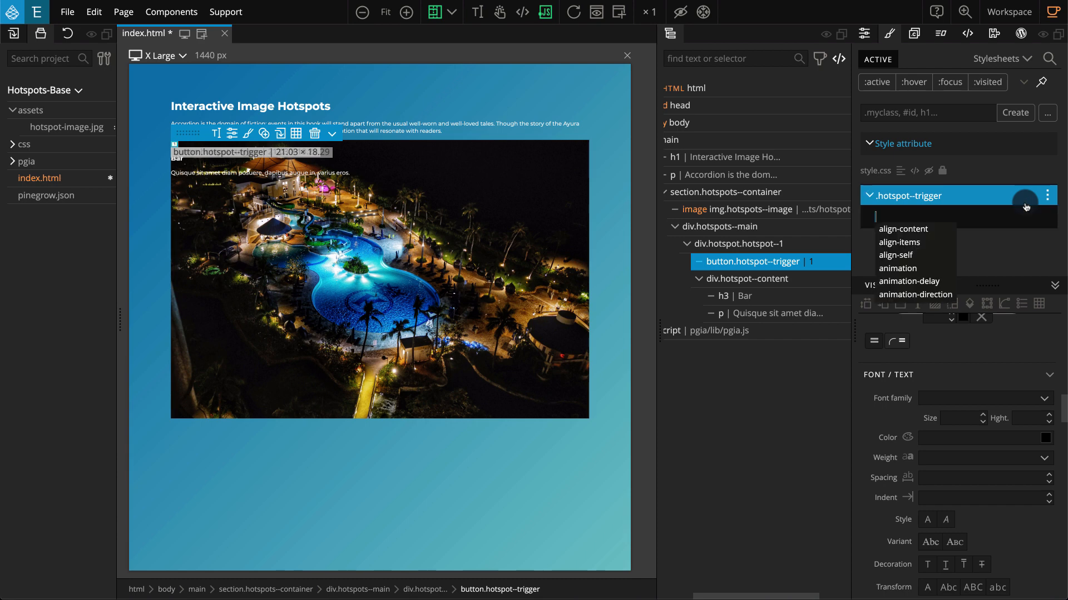
type("background")
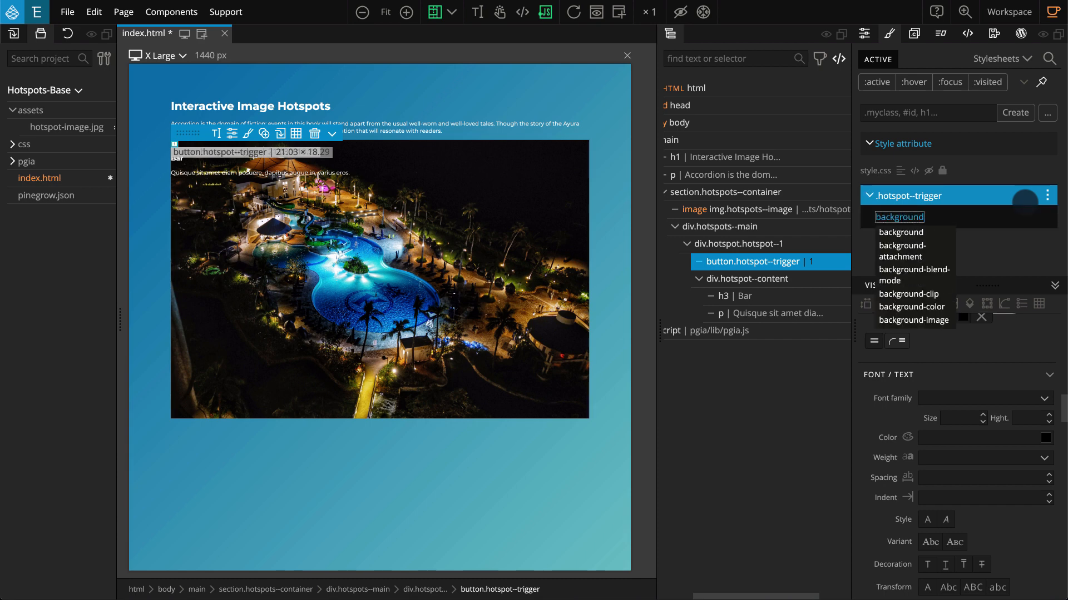
key("Return")
type("white")
key("Return")
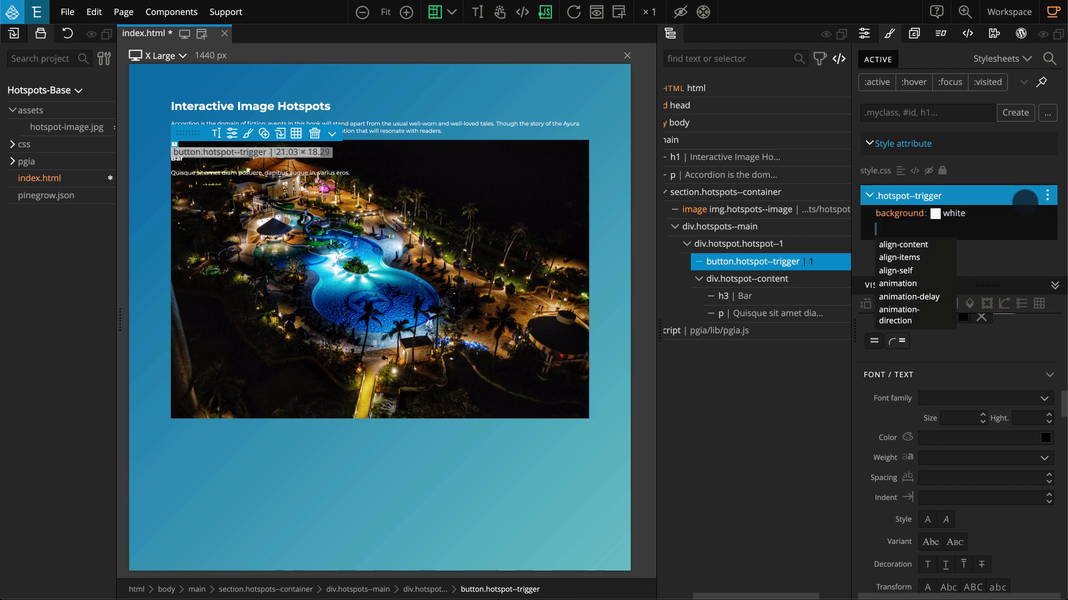
Add a border-radius of 50% and a border of none to the .hotspot--trigger rule.
type("bord")
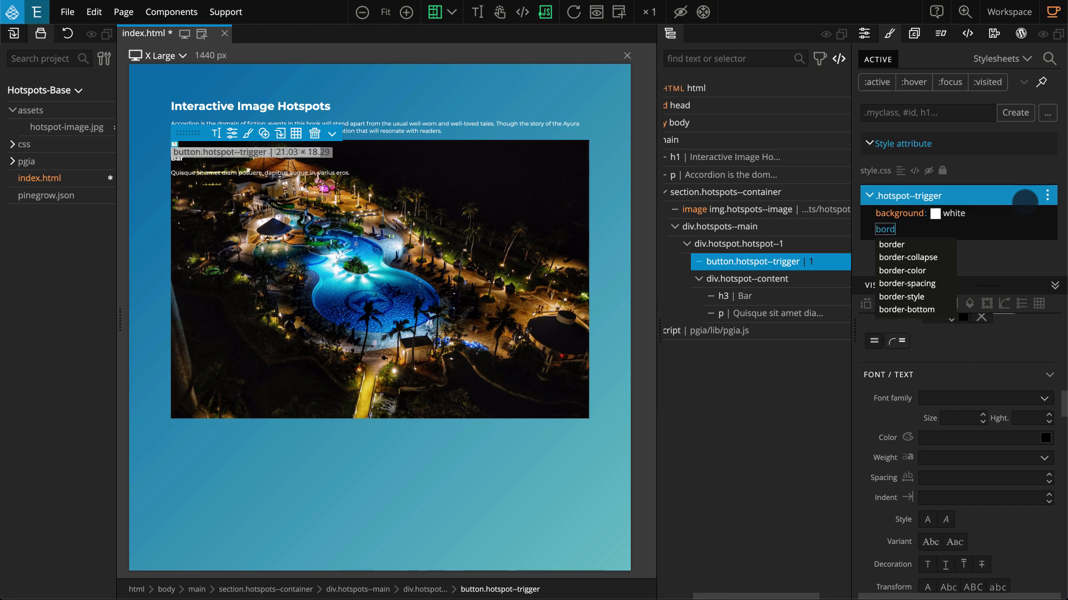
type("er-radius")
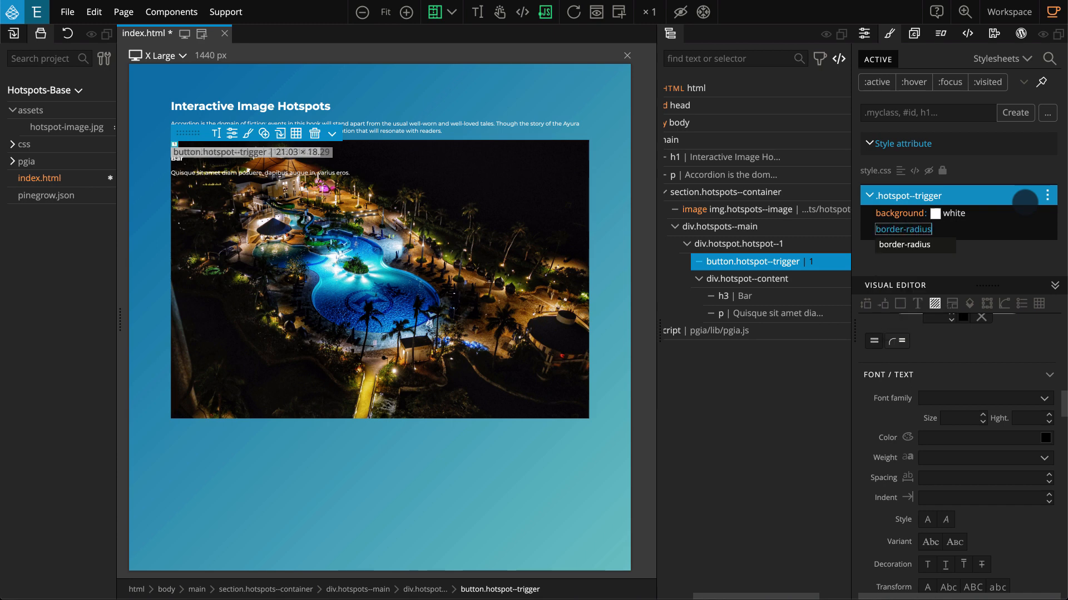
key("Return")
type("50%")
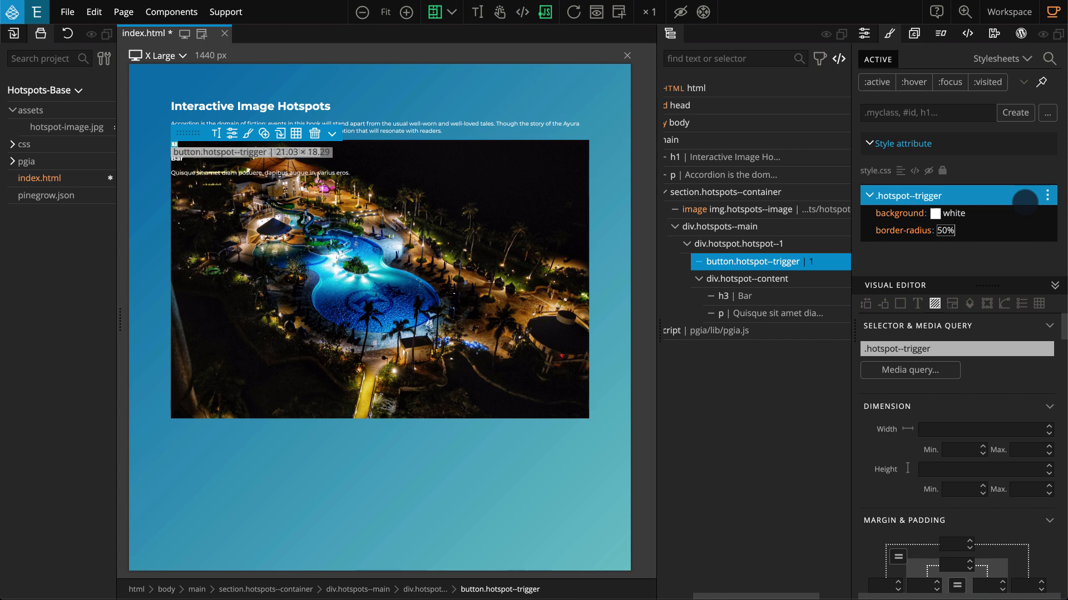
key("Return")
type("border")
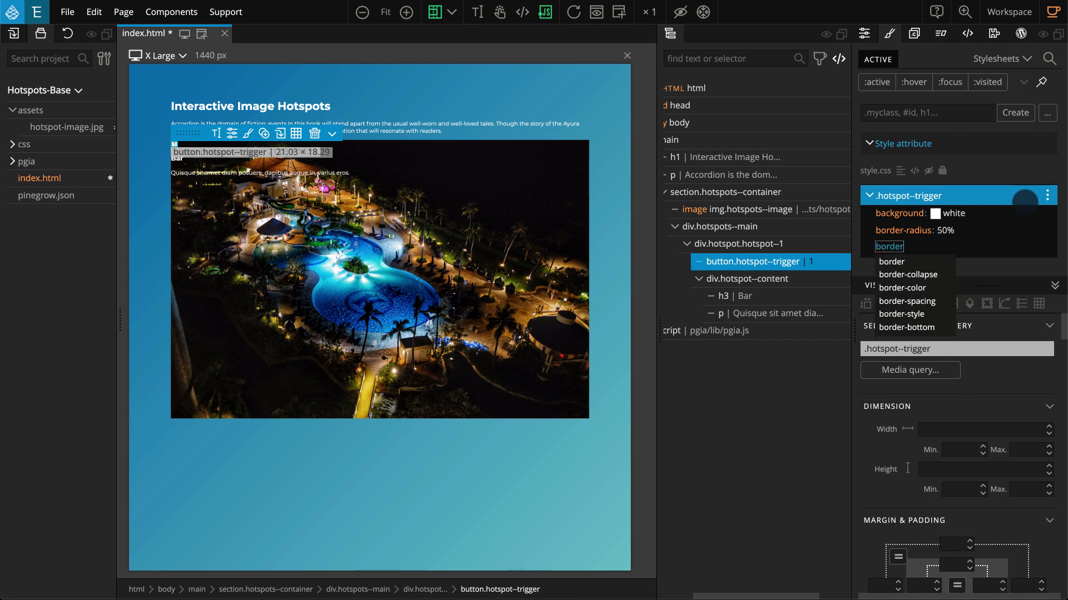
key("Return")
type("none")
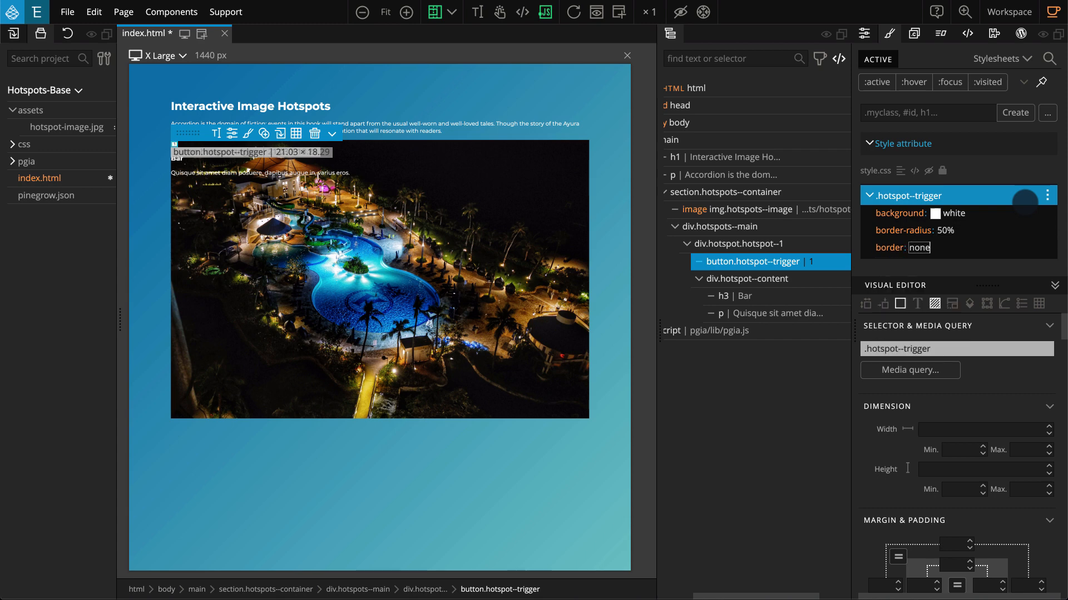
key("Return")
Add a line-height of 2em and a width of 2em to the .hotspot--trigger rule.
type("line")
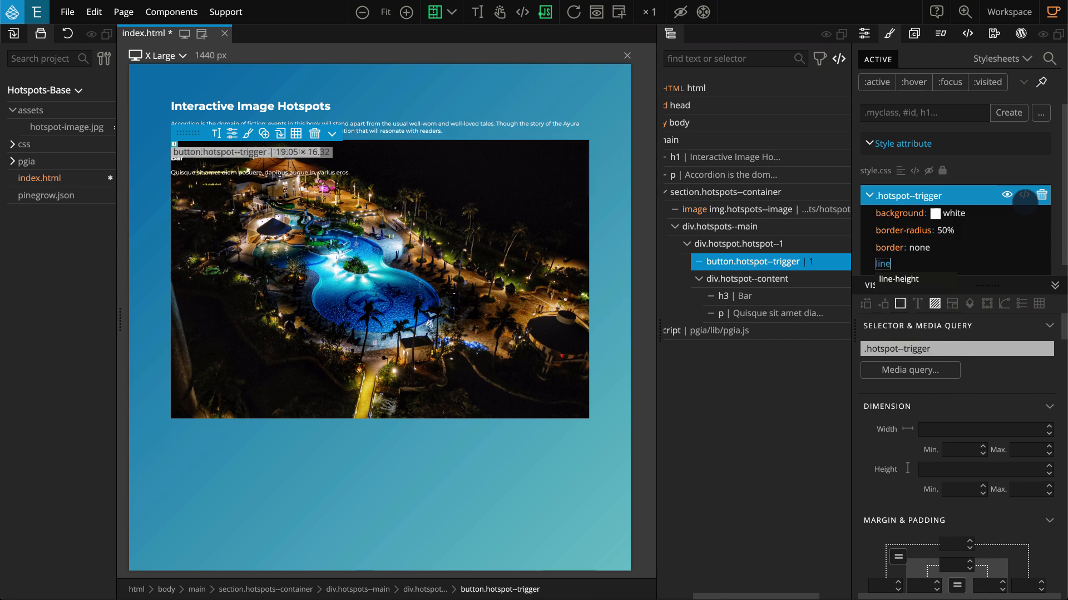
type("-height")
key("Return")
type("2em")
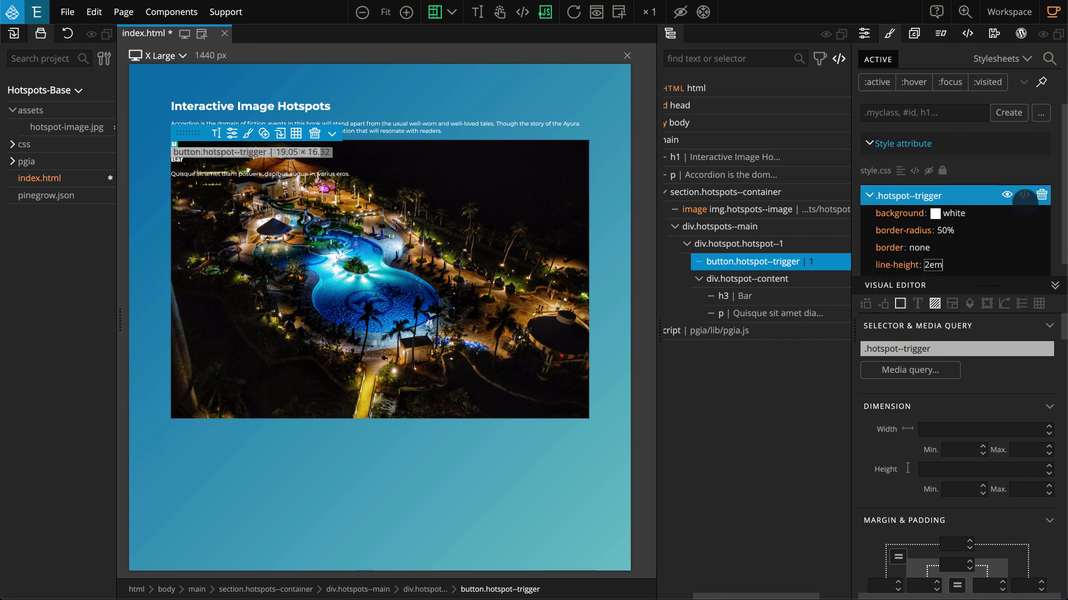
key("Return")
type("width")
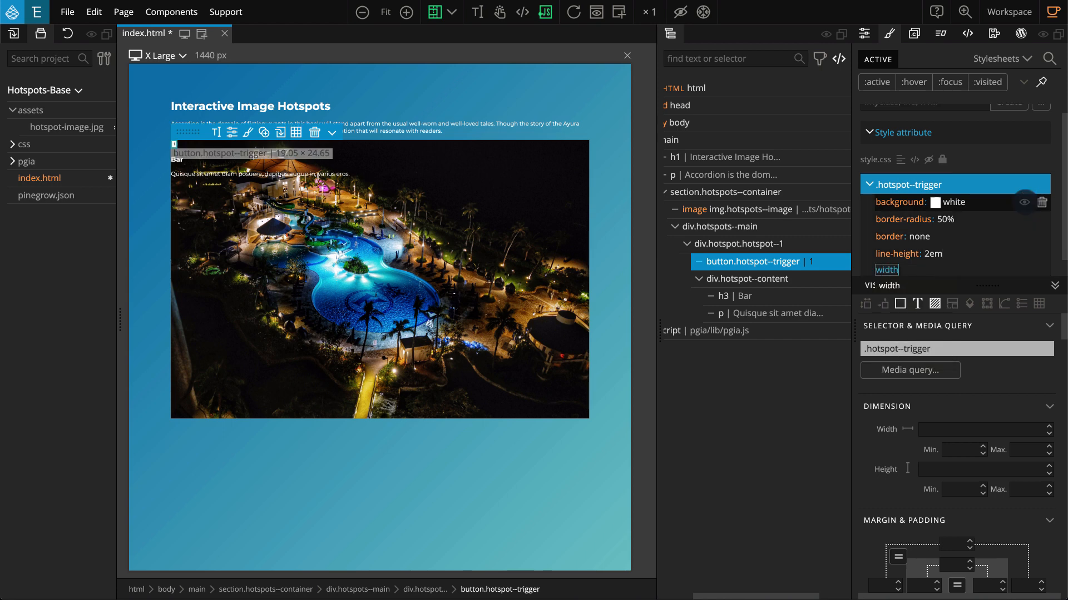
key("Return")
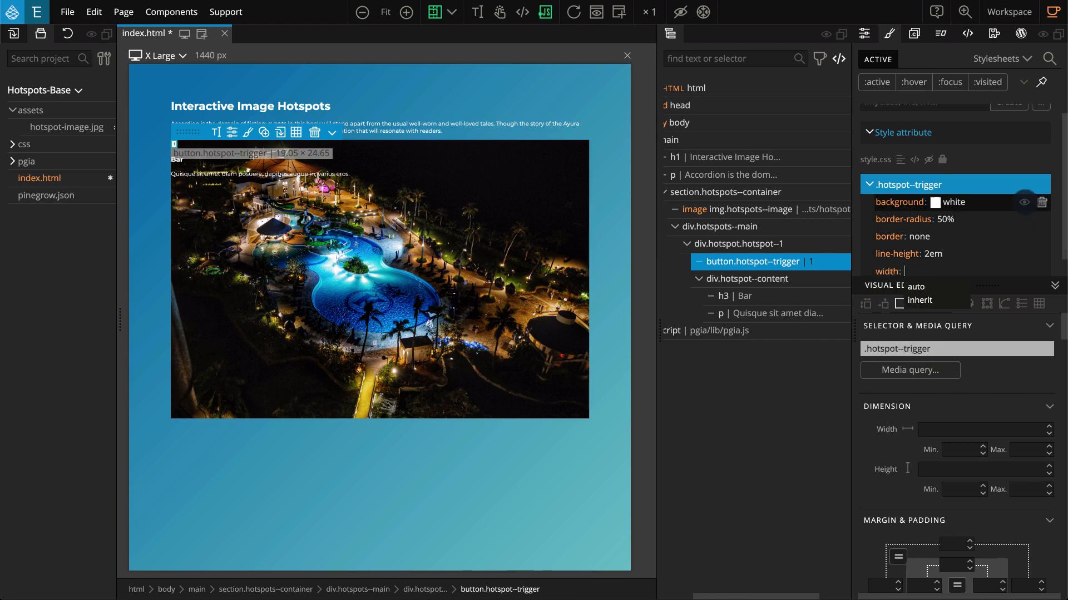
type("2em")
key("Return")
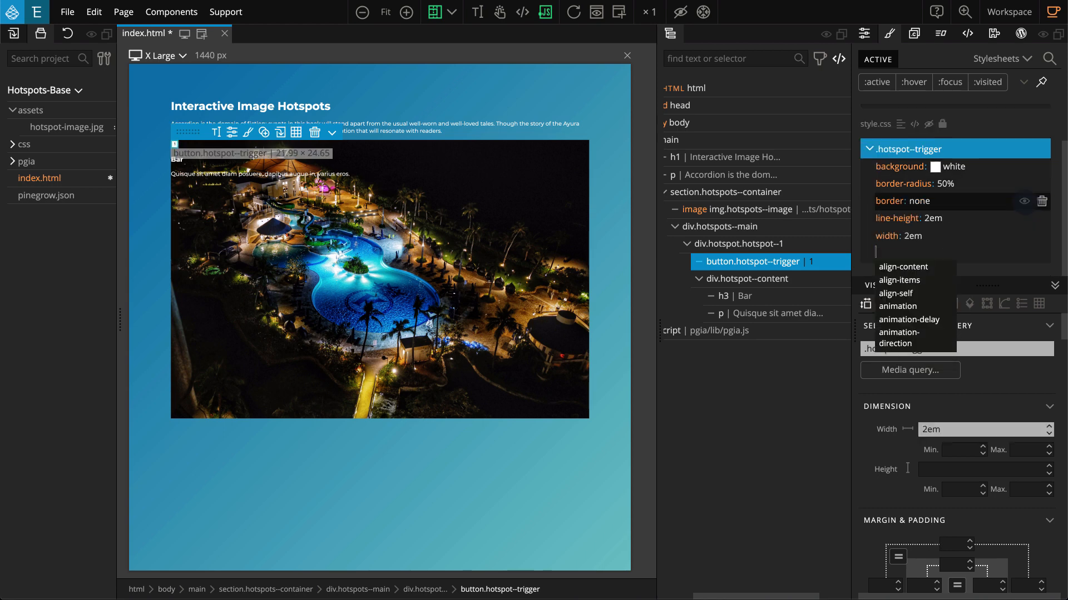
Add a font-size of 1em and a font-weight of bold to the .hotspot--trigger rule.
type("font-si")
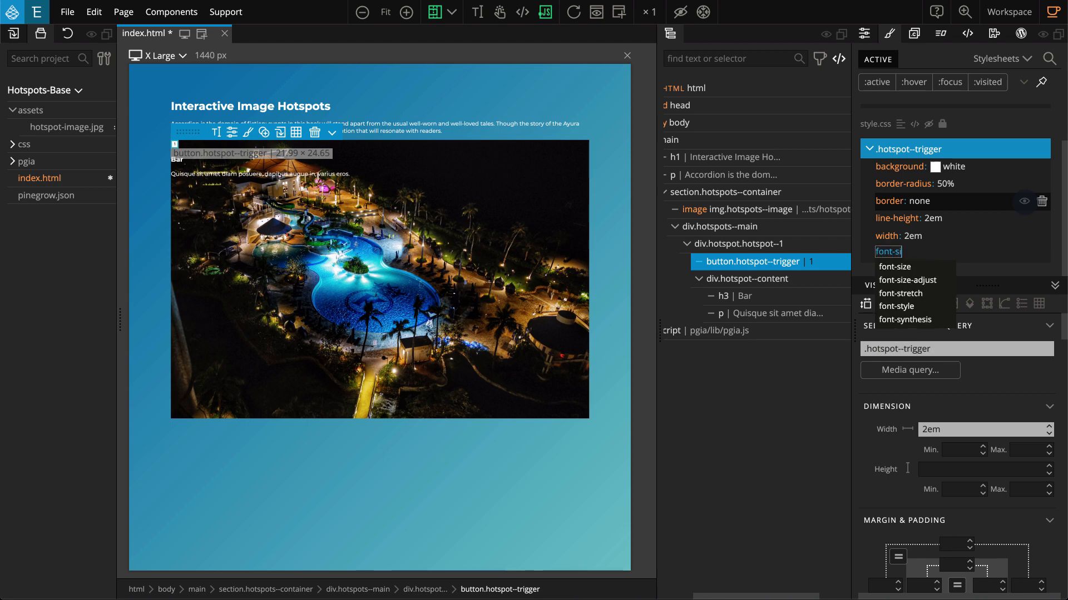
type("ze")
key("Return")
type("1")
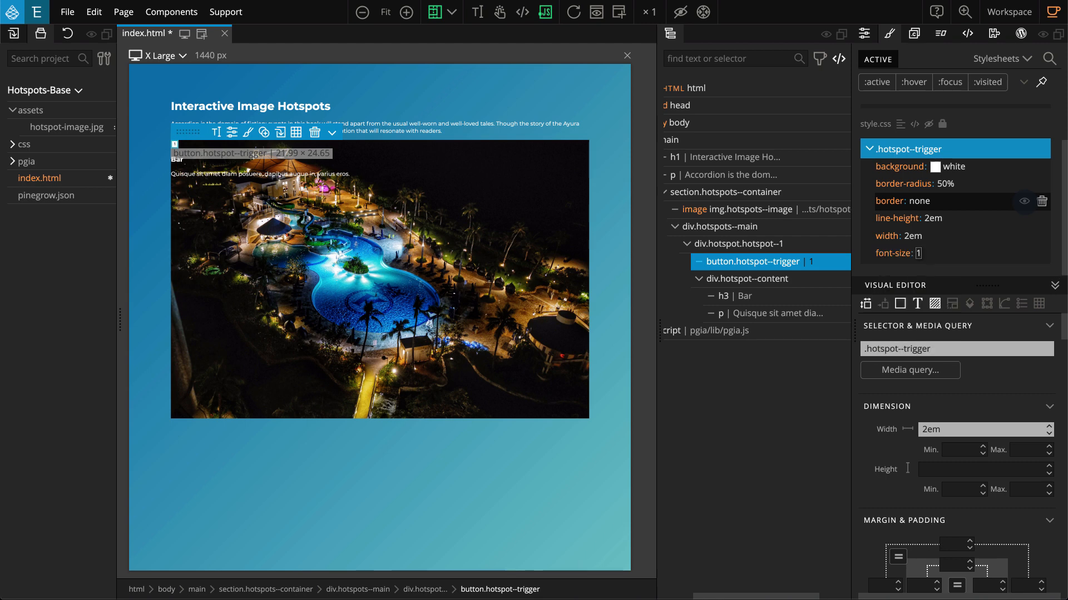
type("em")
key("Return")
type("font-")
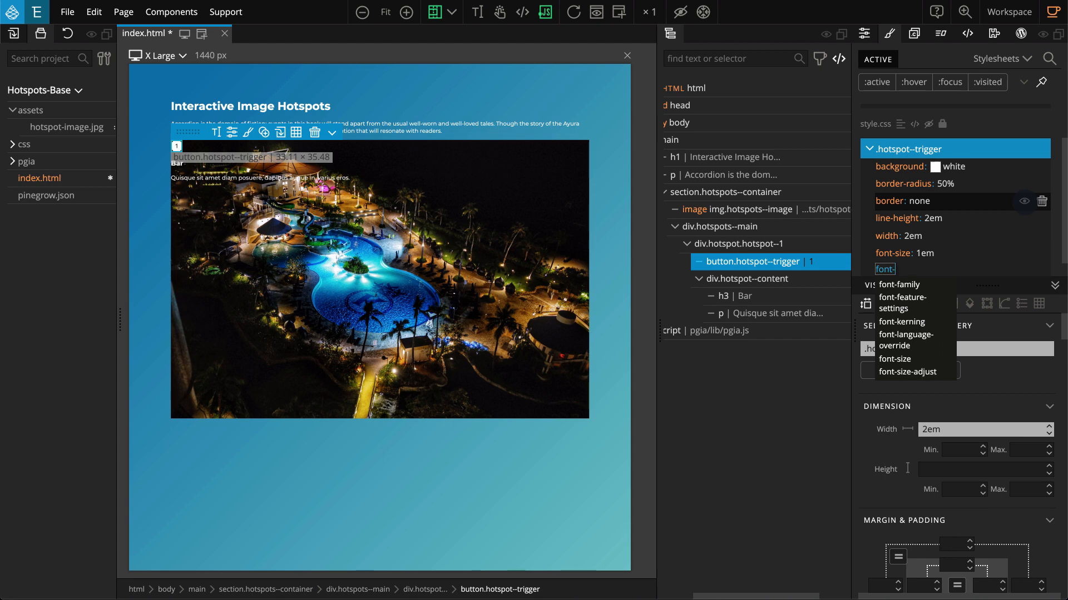
type("weight")
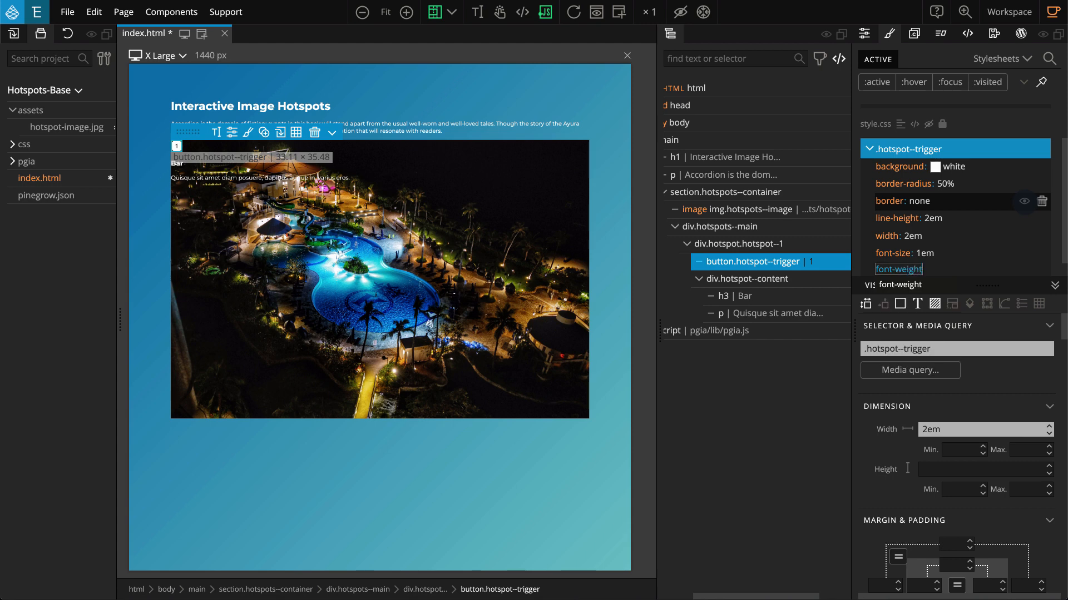
key("Return")
type("bold")
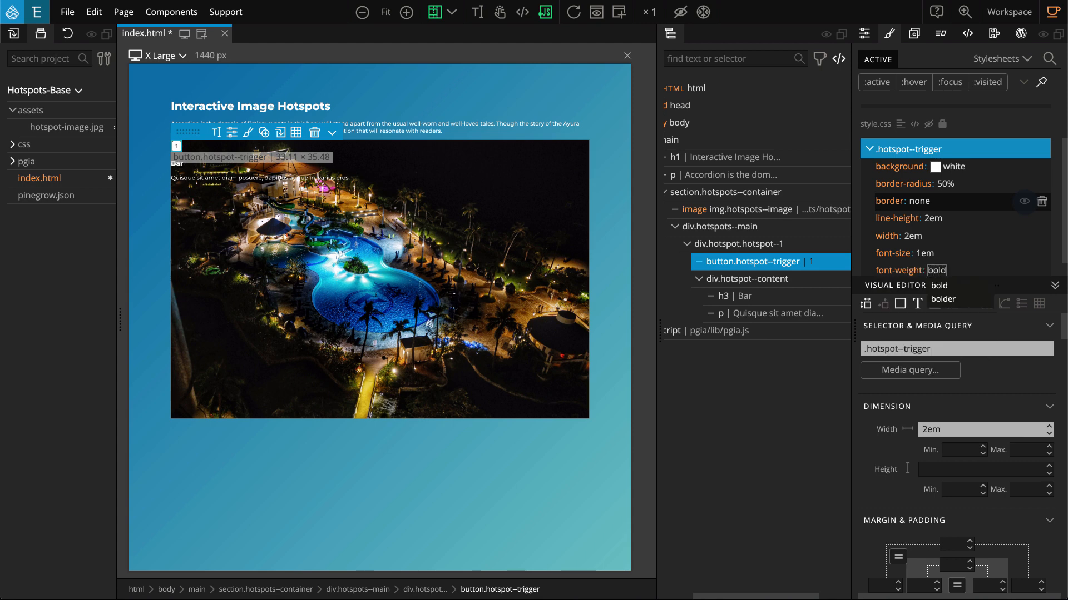
key("Return")
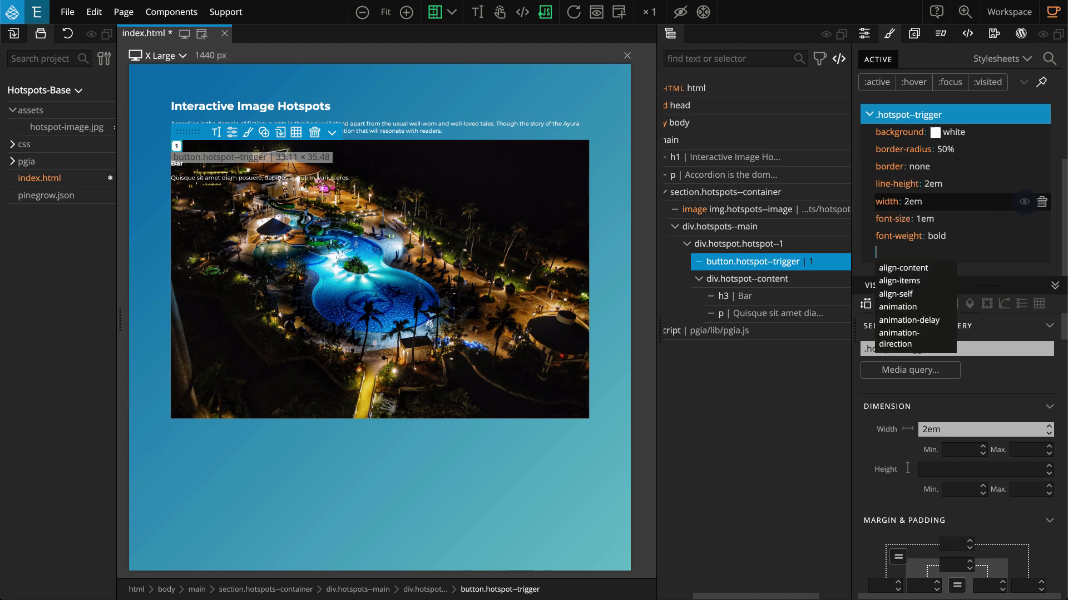
Add a padding of 0 and a cursor of pointer to the .hotspot--trigger rule.
type("padding")
key("Return")
type("0")
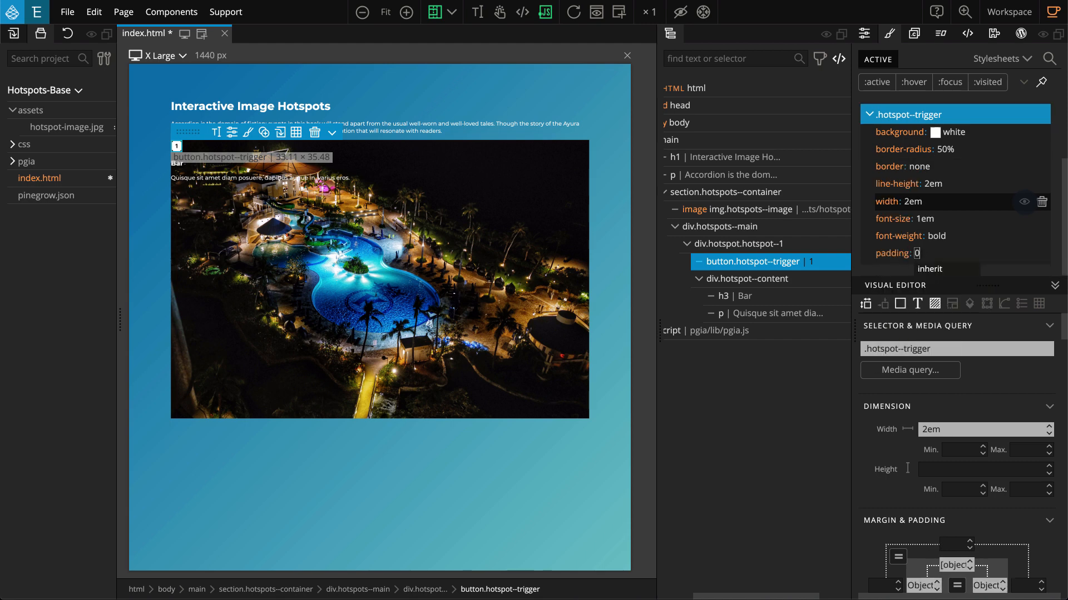
key("Return")
type("cur")
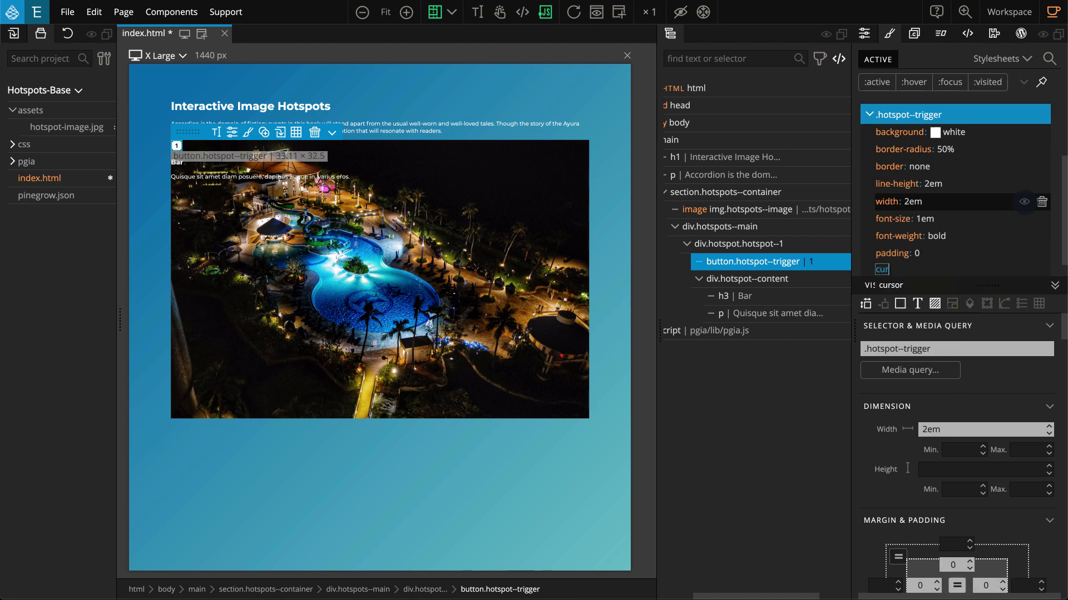
type("sor")
key("Return")
type("poi")
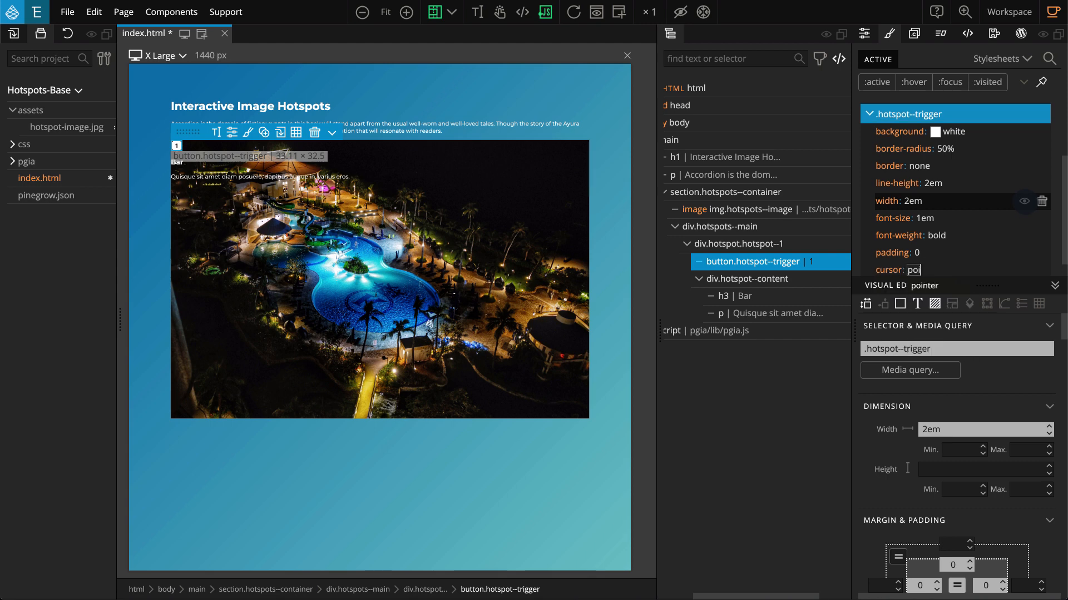
type("nter")
key("Return")
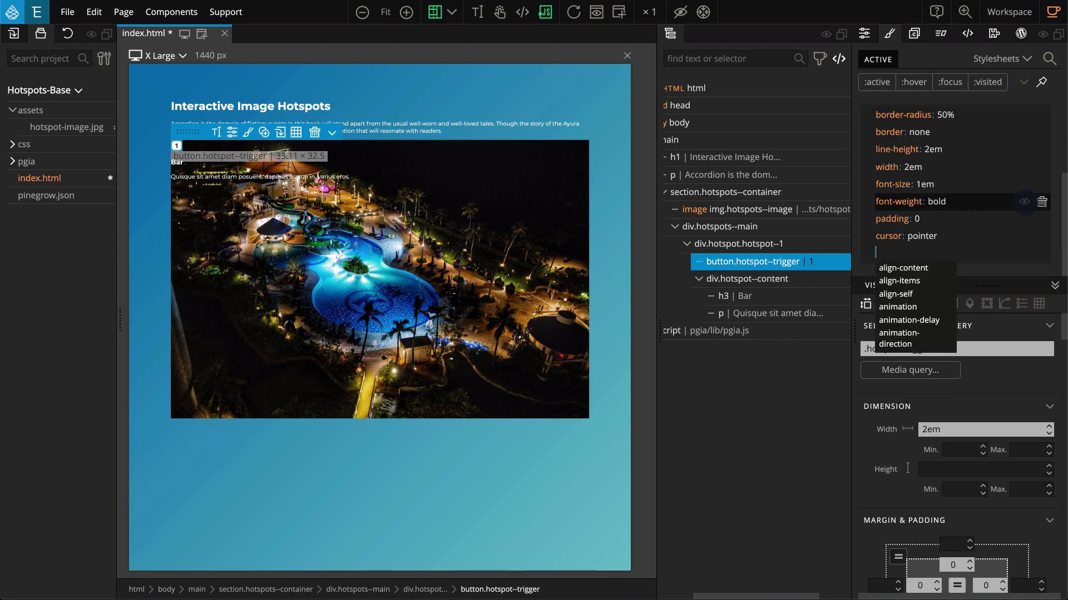
Add an outline property with the value none to the .hotspot--trigger rule.
type("outline")
key("Return")
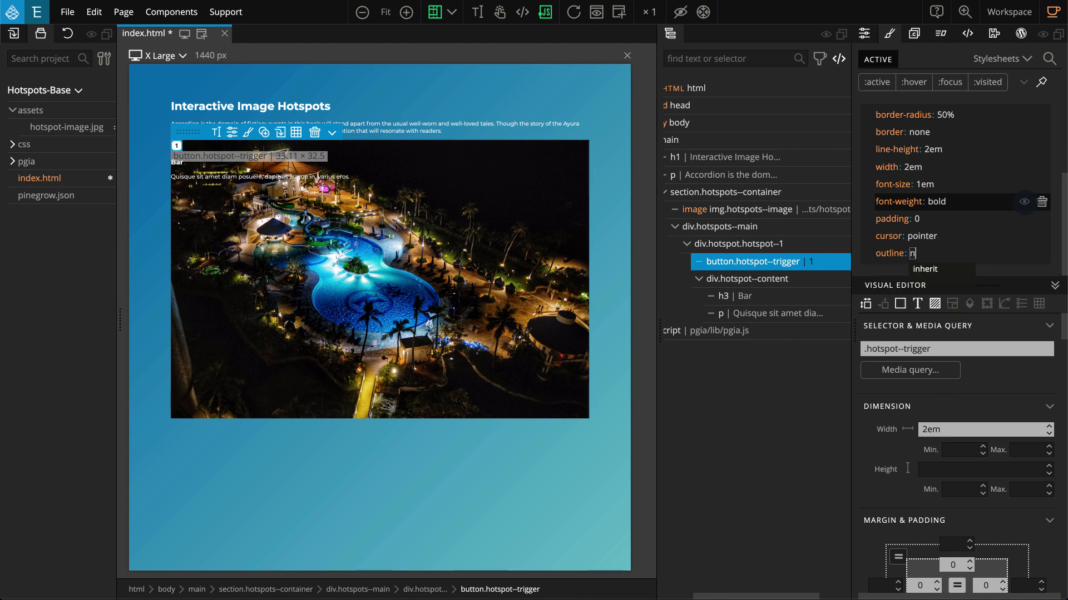
type("none")
key("Return")
Add the animation "hsButtons 1s ease infinite alternate" to the .hotspot--trigger rule and finish adding properties.
type("animation")
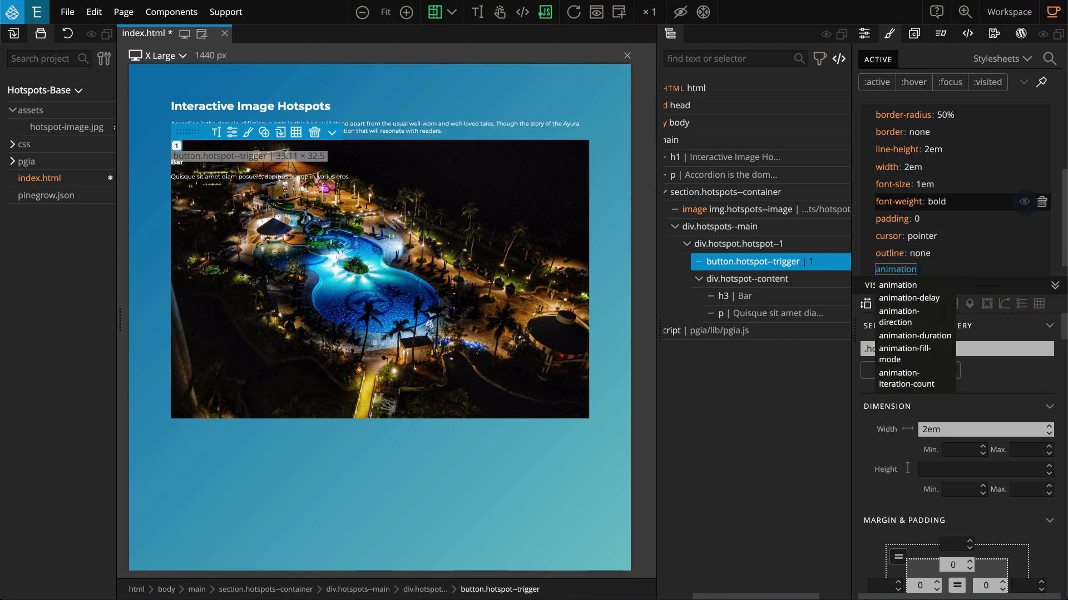
key("Return")
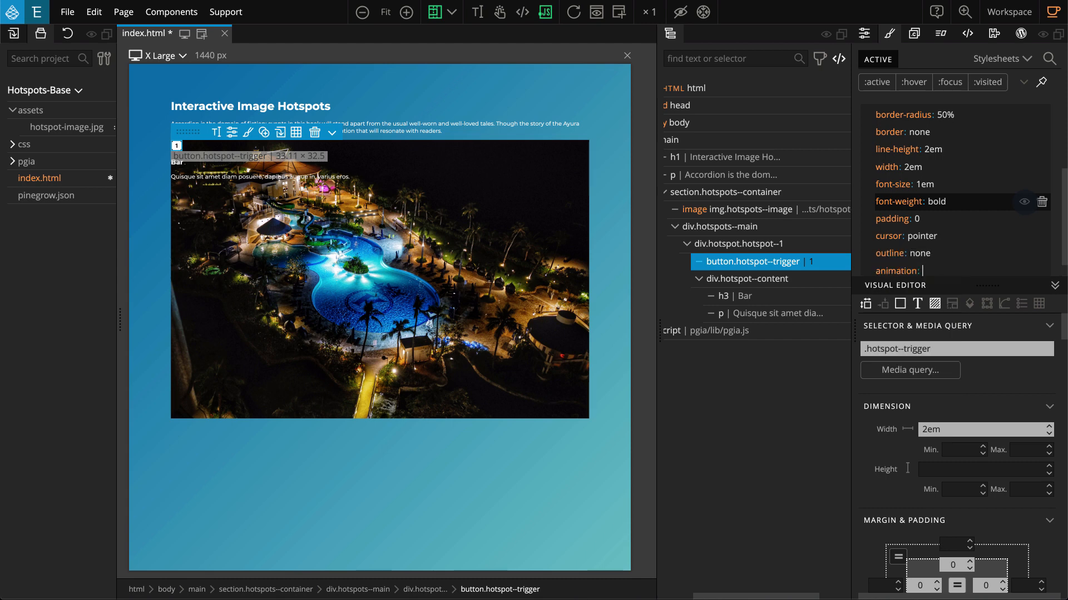
type("hsBut")
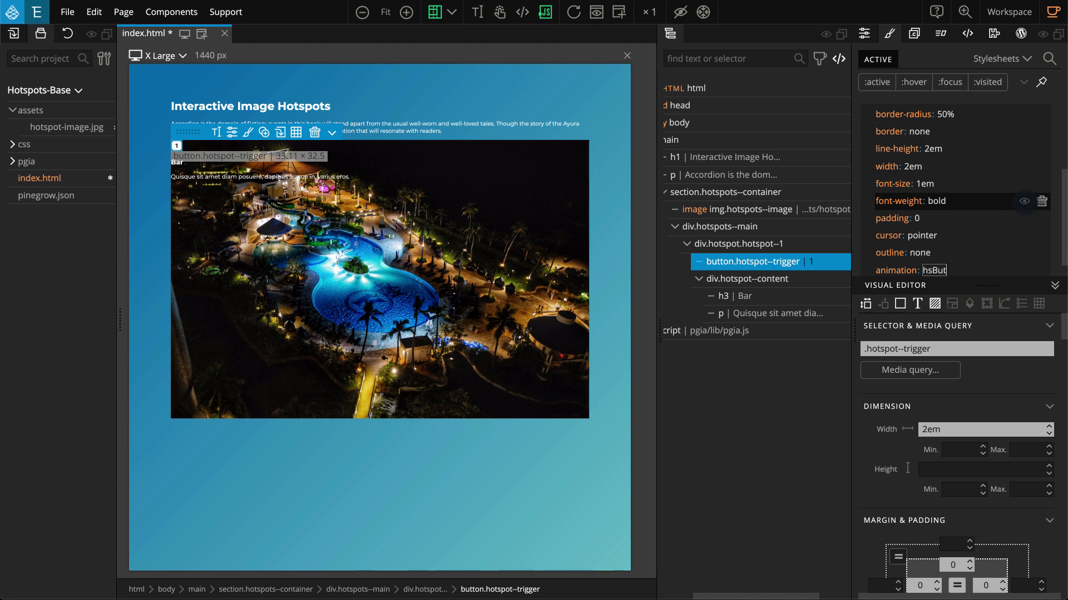
type("tons 1s ease infinite al")
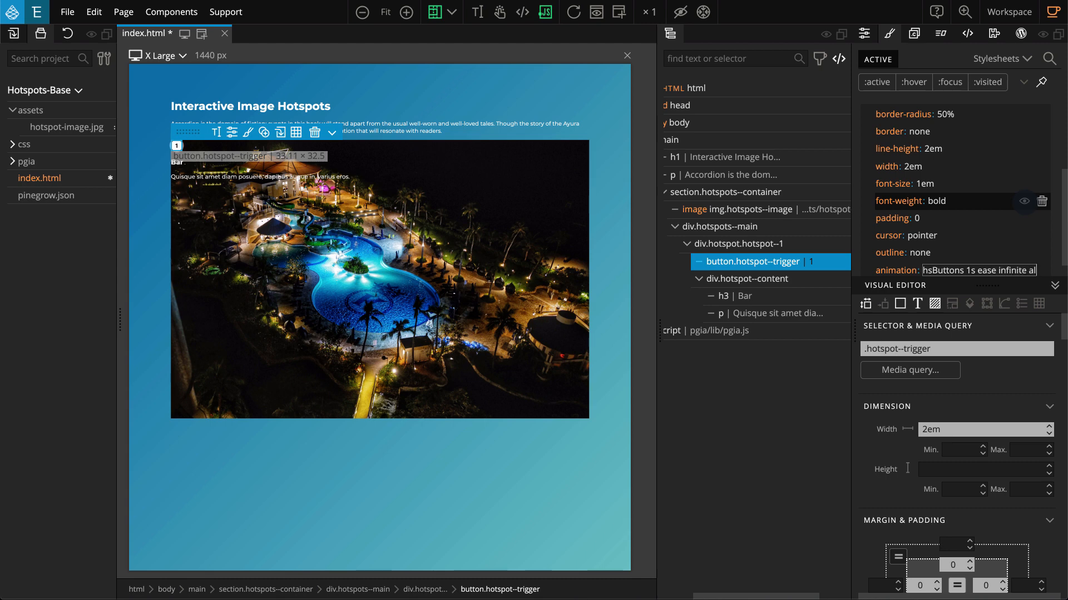
type("ternate")
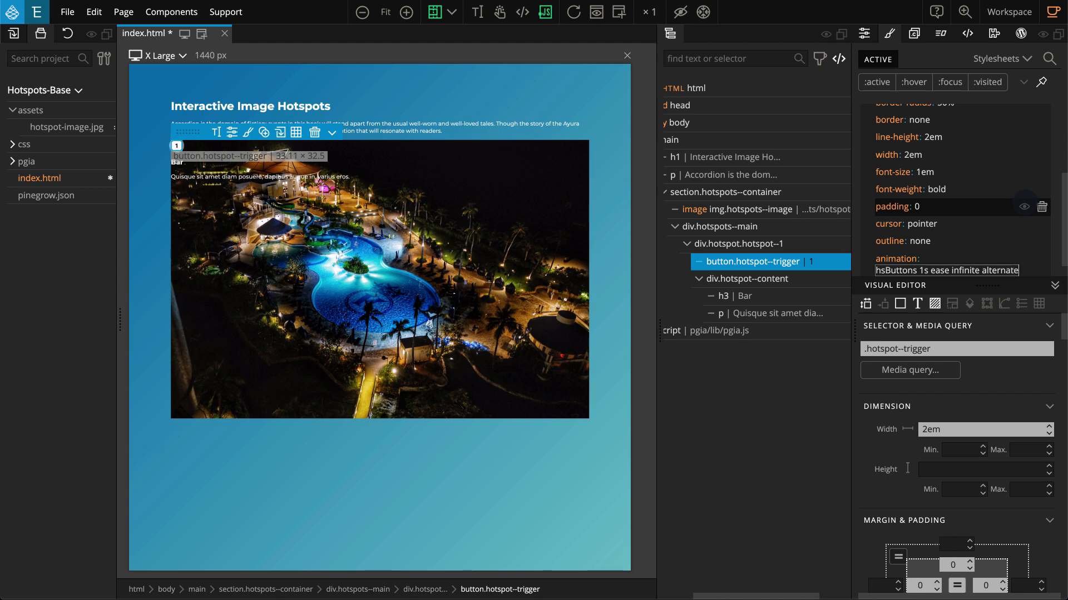
key("Return")
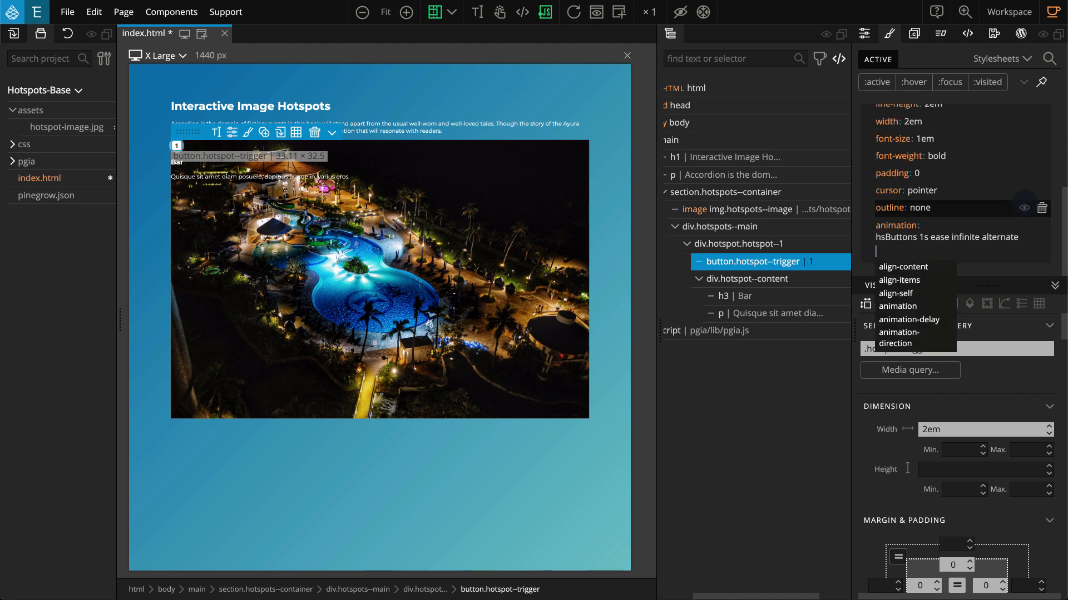
key("Escape")
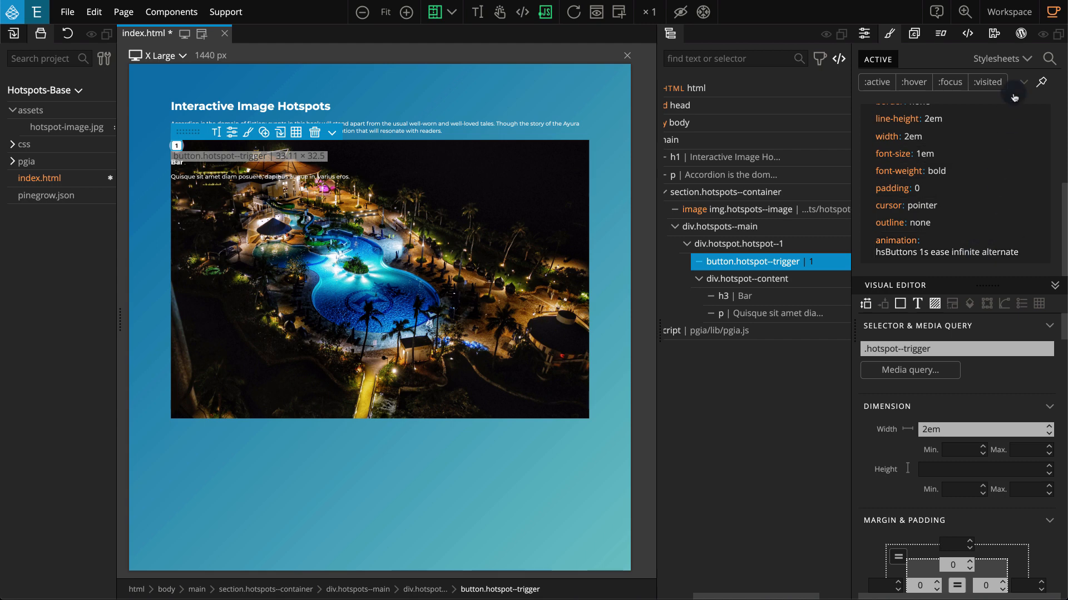
left_click(1005, 59)
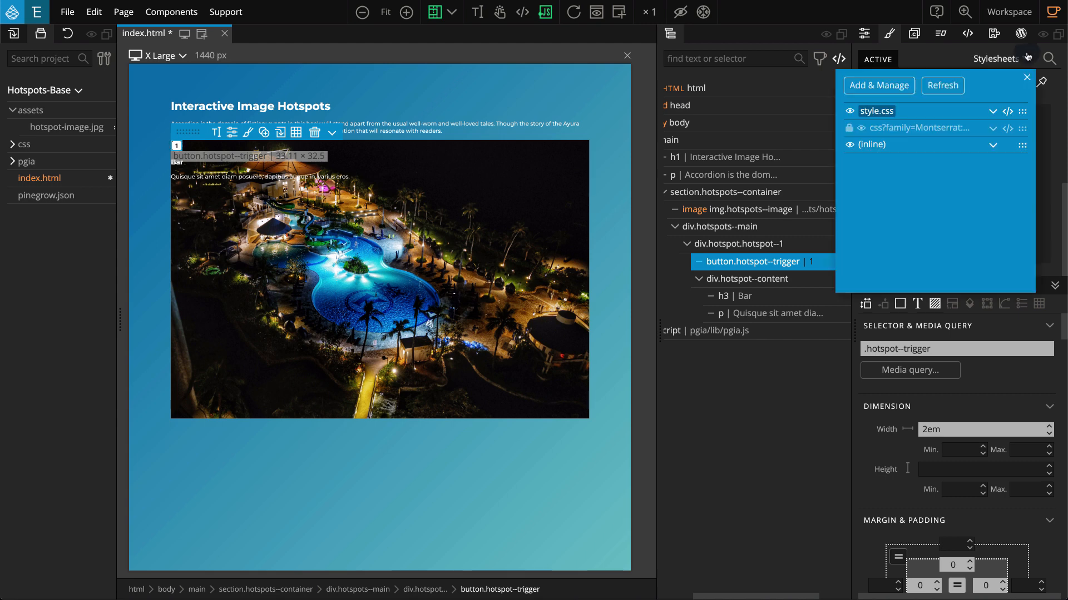
left_click(1007, 110)
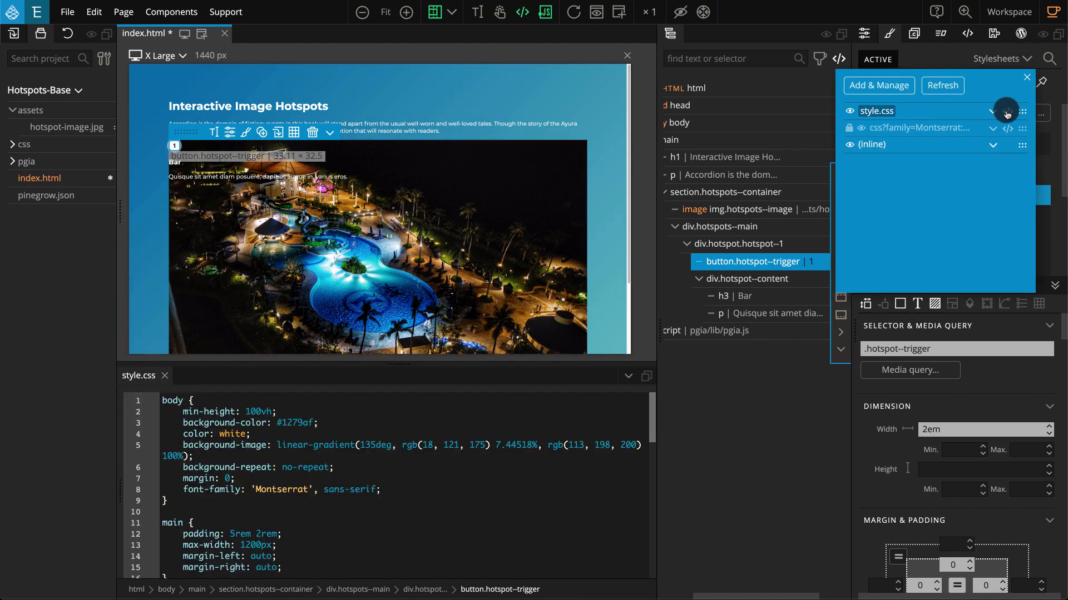
left_click(1027, 78)
scroll(207, 542, "down", 5)
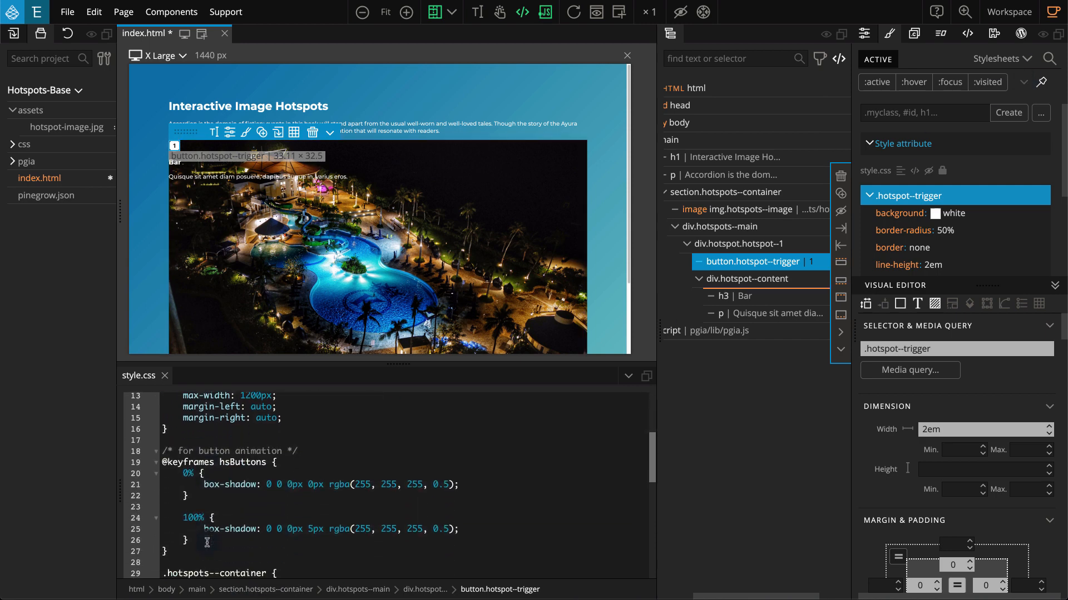
left_click_drag(168, 535, 158, 445)
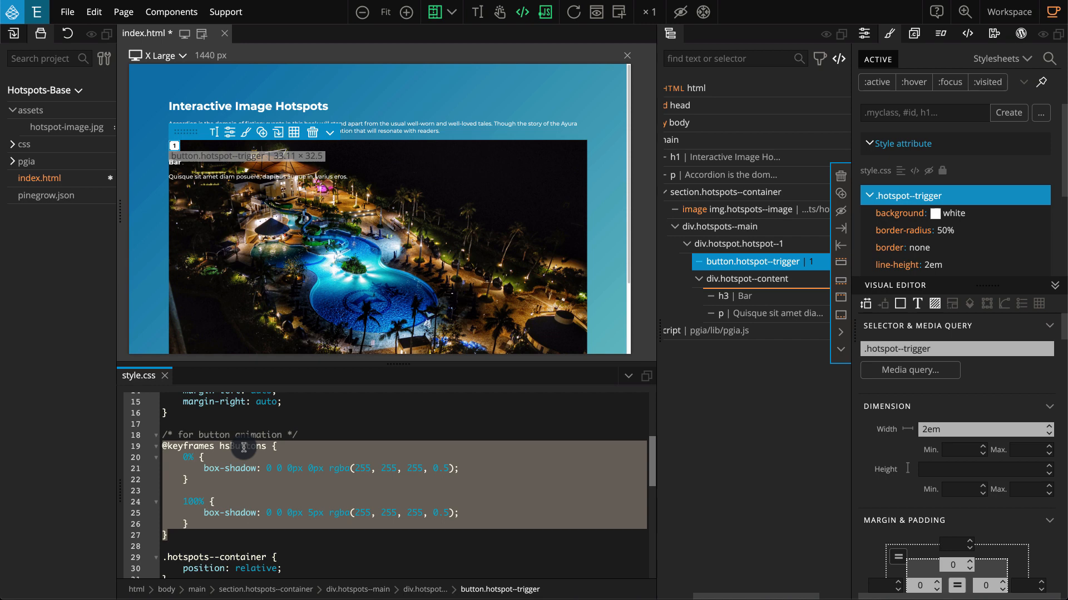
left_click(165, 384)
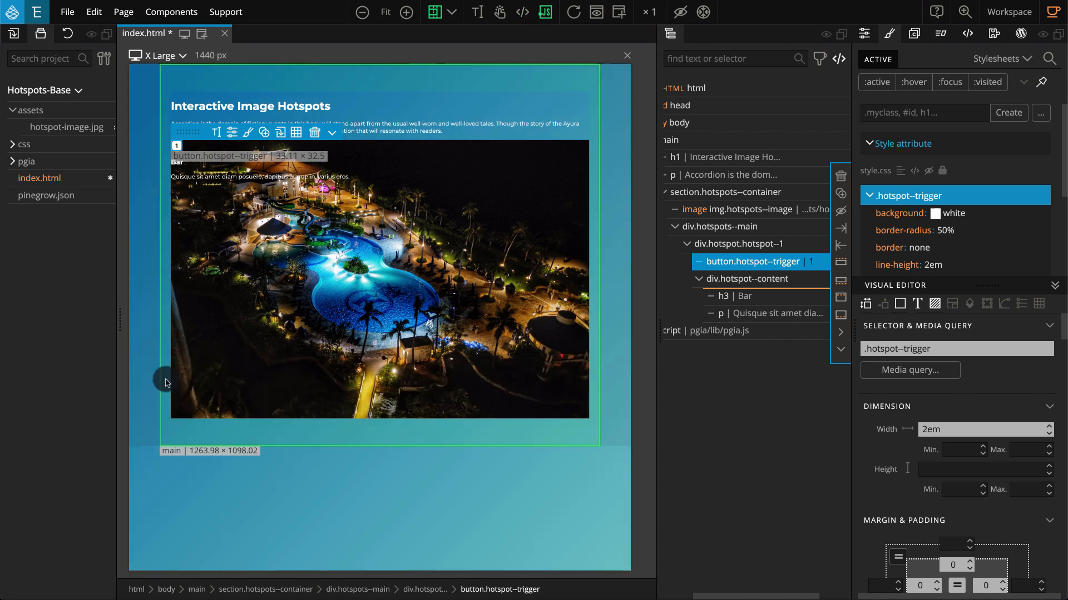
Create a CSS rule for the div's .hotspot--content class in style.css, with no media query.
left_click(795, 286)
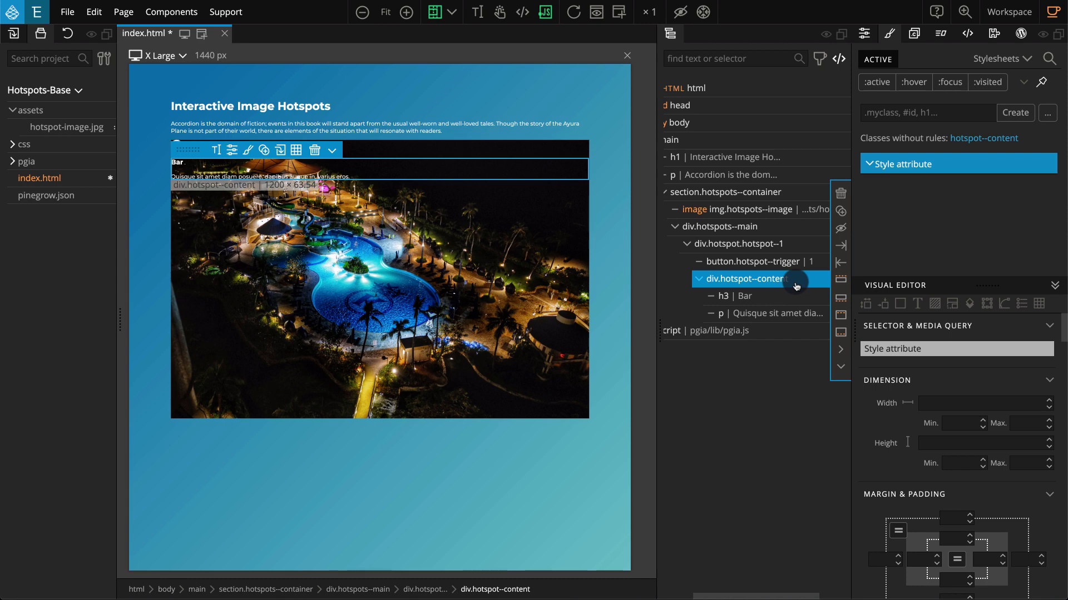
left_click(970, 143)
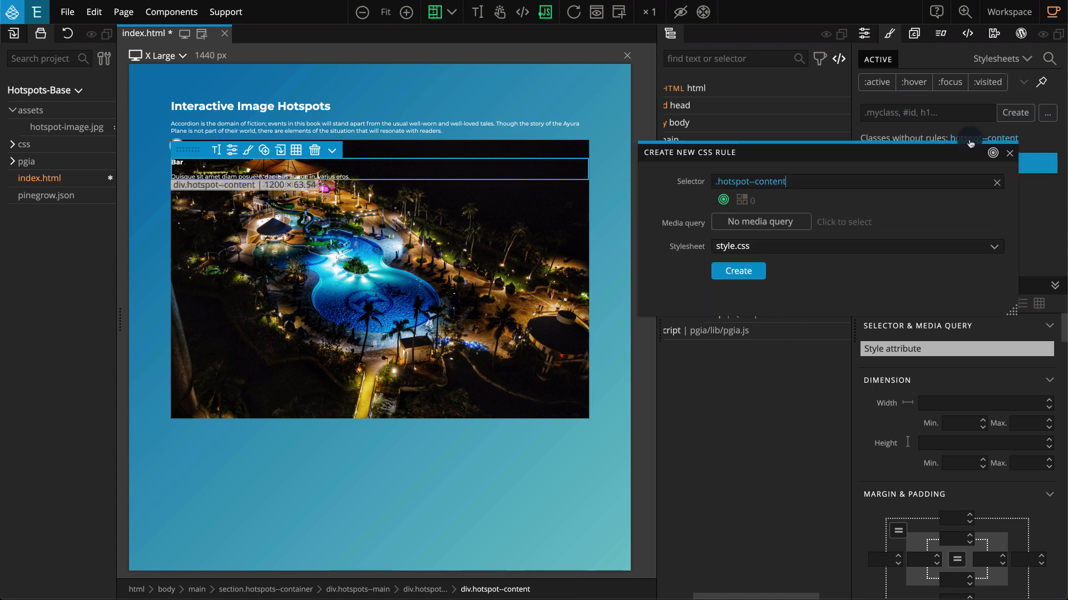
left_click(751, 272)
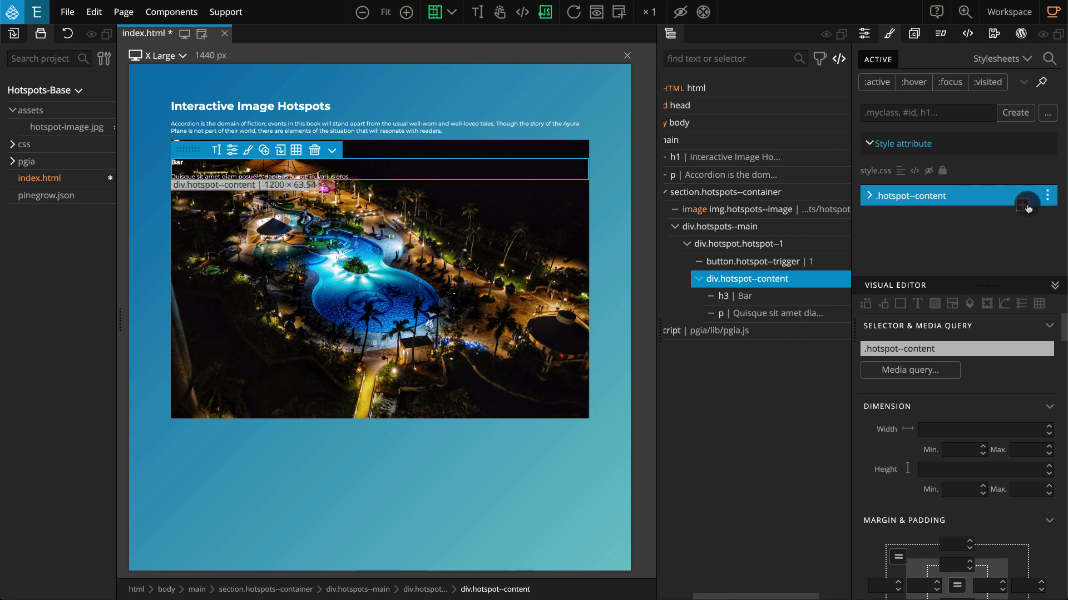
Add a position property with the value absolute to the new .hotspot--content rule.
left_click(1027, 207)
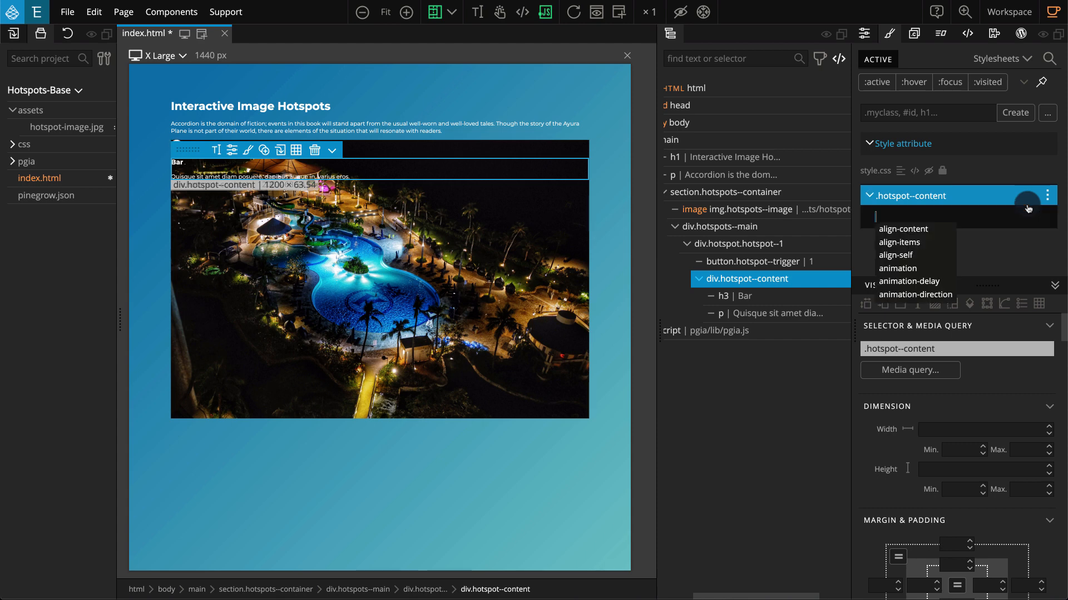
type("position: ")
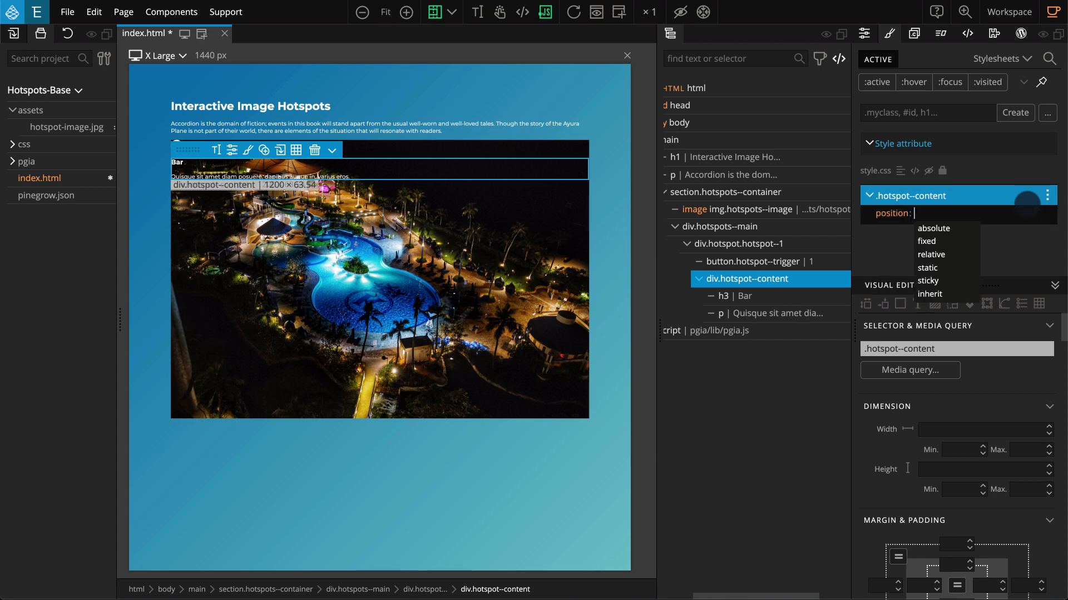
type("absolute")
key("Return")
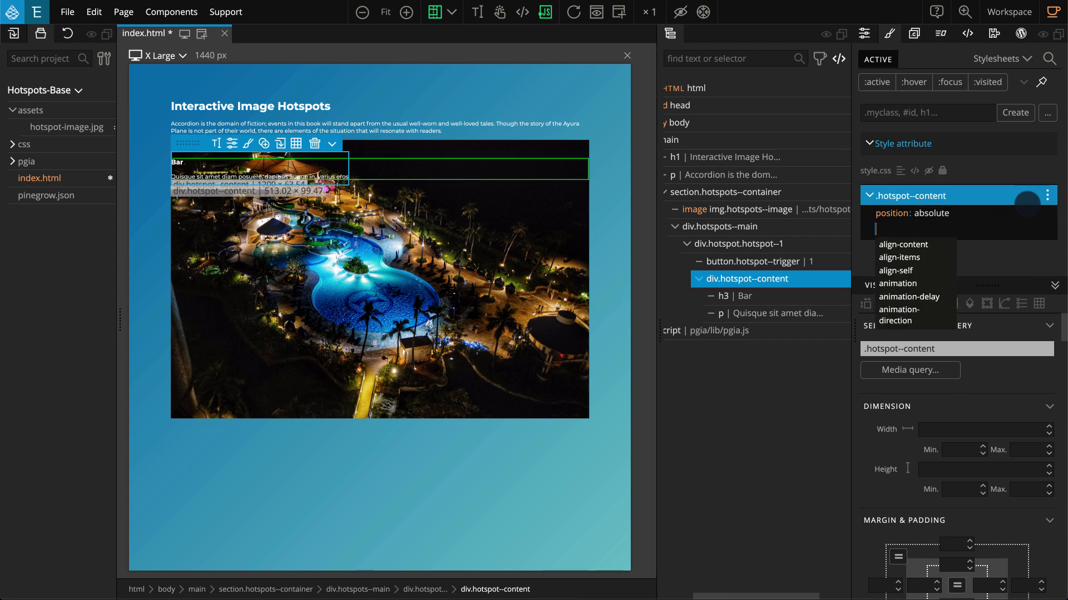
Add a top offset of 3em and a left offset of 0 to the .hotspot--content rule.
type("top: ")
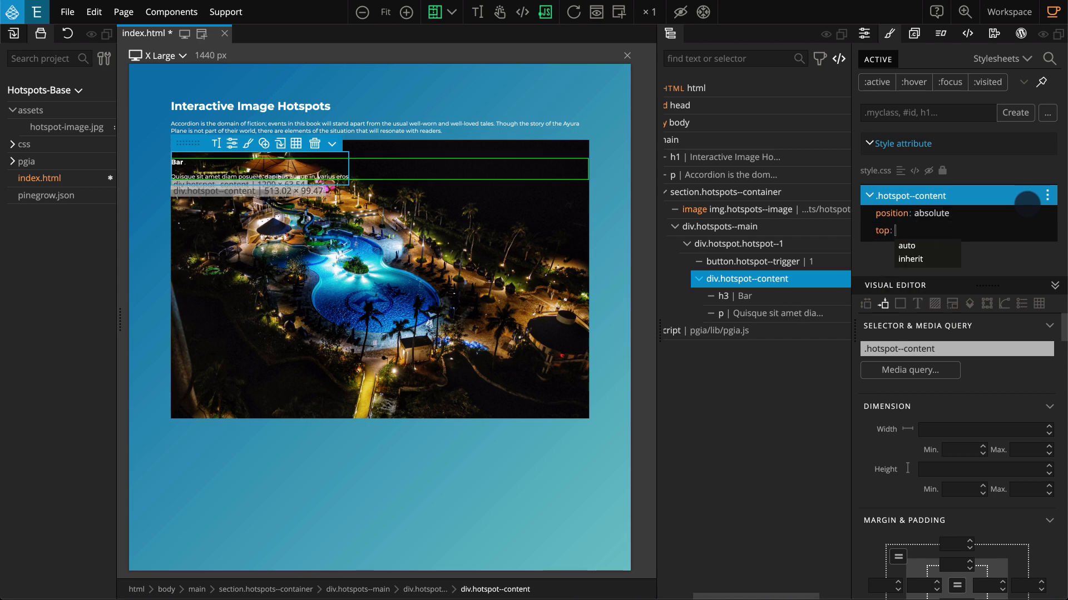
type("3em")
key("Return")
type("left: ")
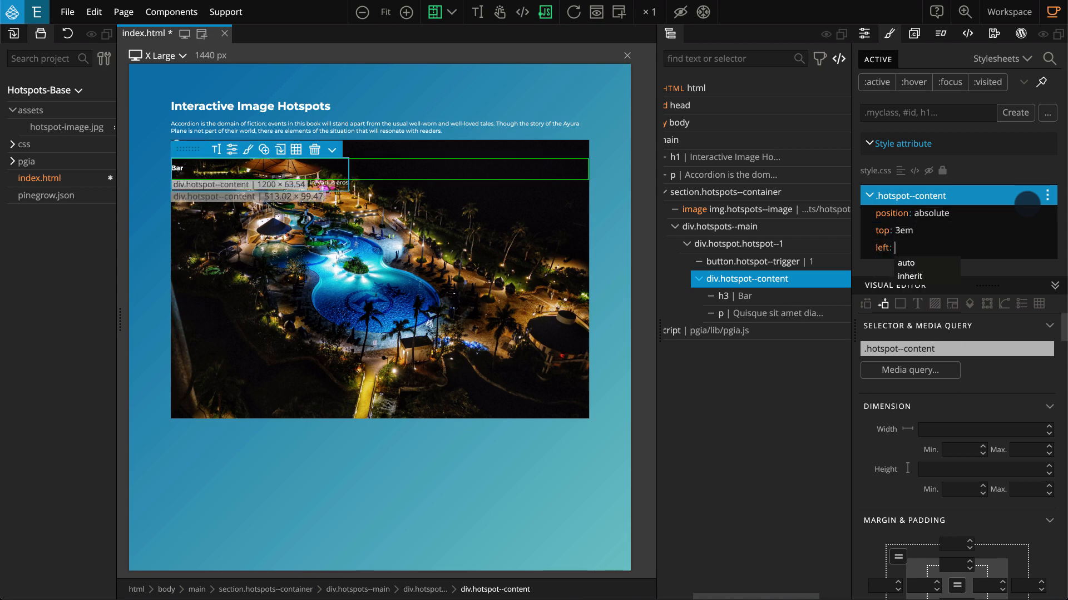
type("0")
key("Return")
Give the .hotspot--content rule a white background and a #444444 text color.
type("backgro")
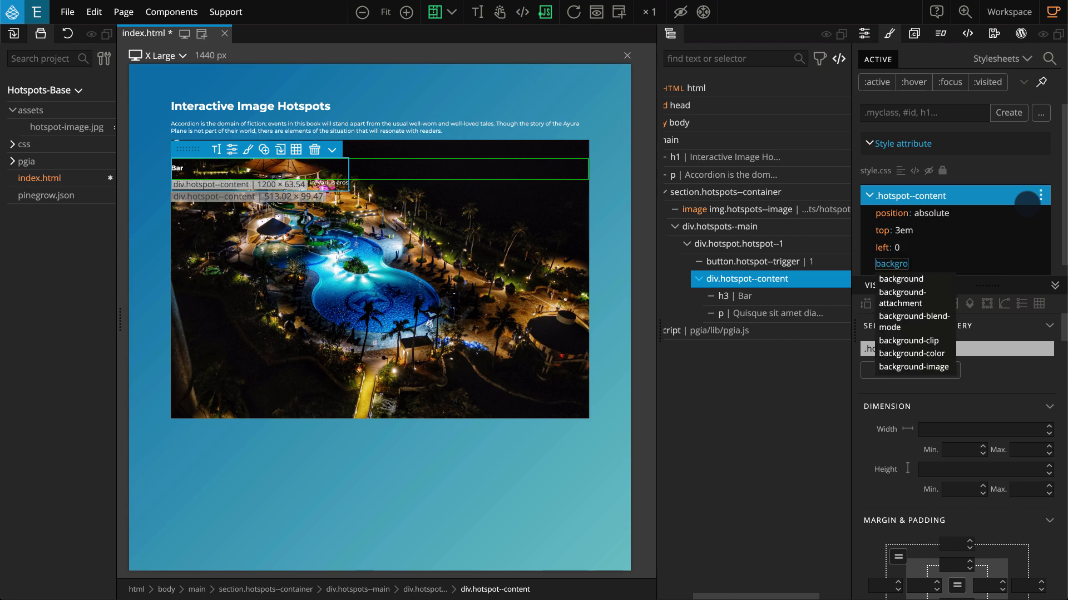
type("und: white")
key("Return")
type("c")
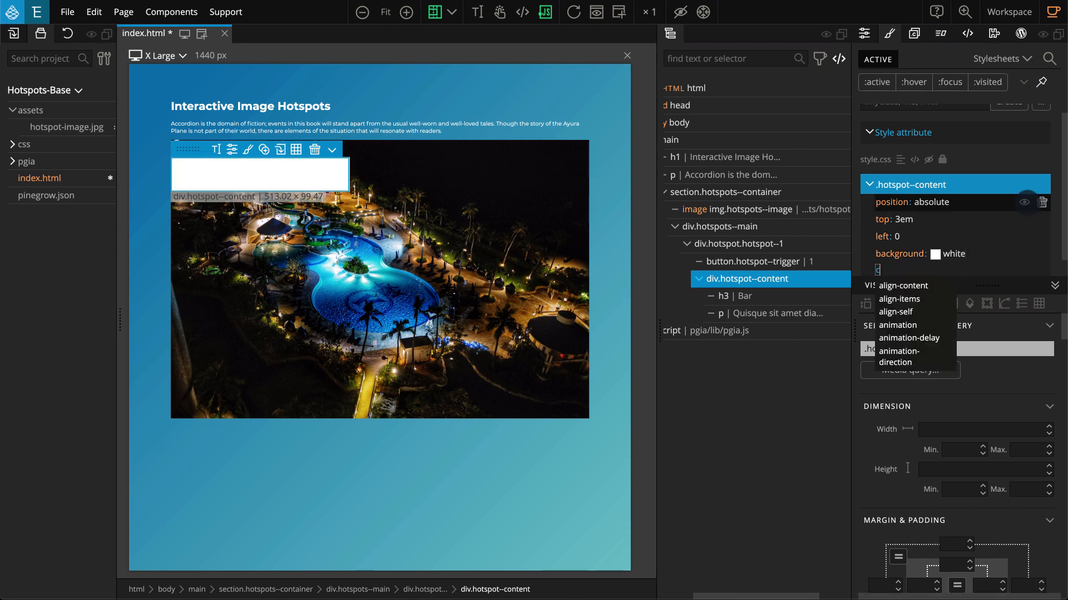
type("olor: ")
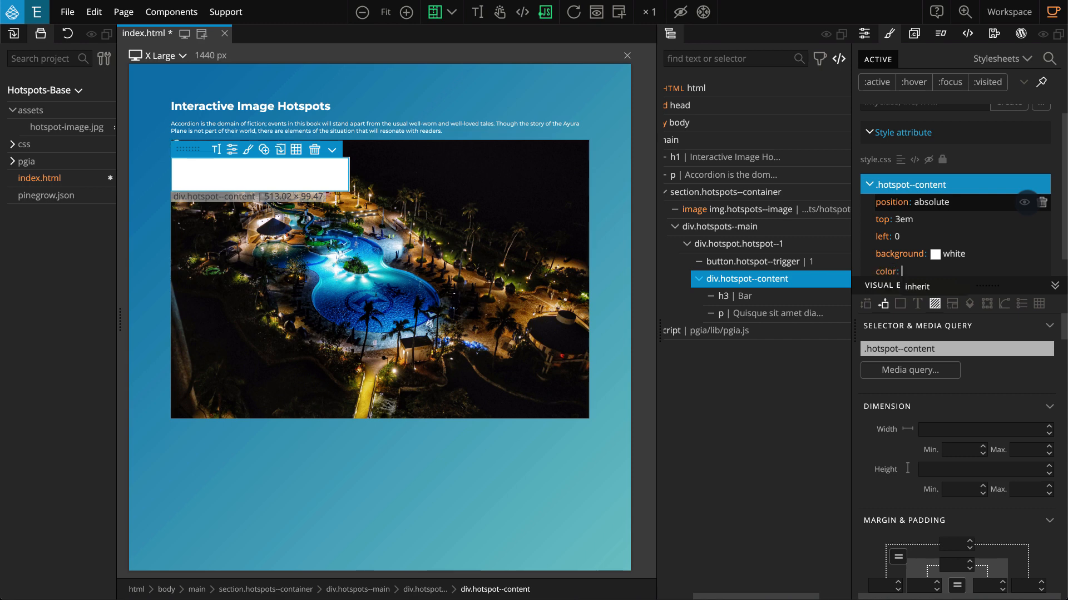
type("#444")
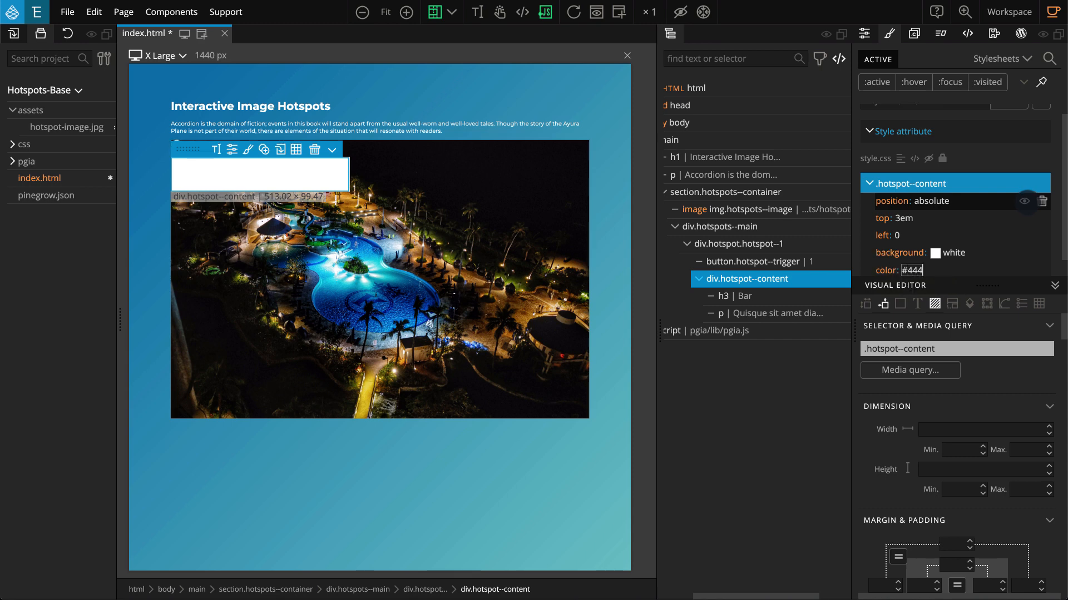
type("444")
key("Return")
Add padding of 0 1rem to the .hotspot--content rule.
type("pa")
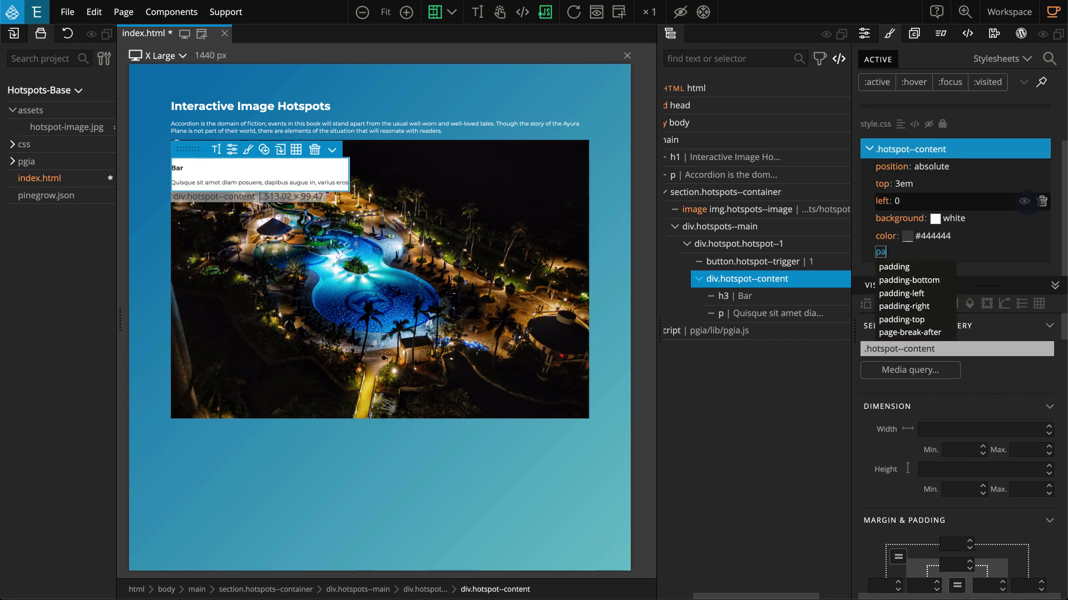
type("dding")
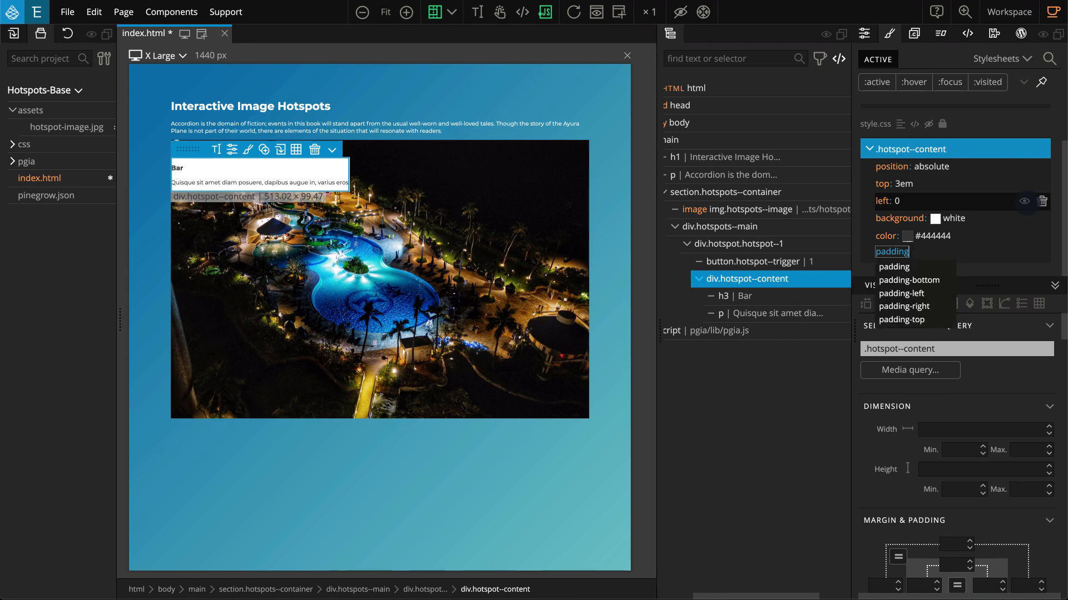
key("Return")
type("0 1rem")
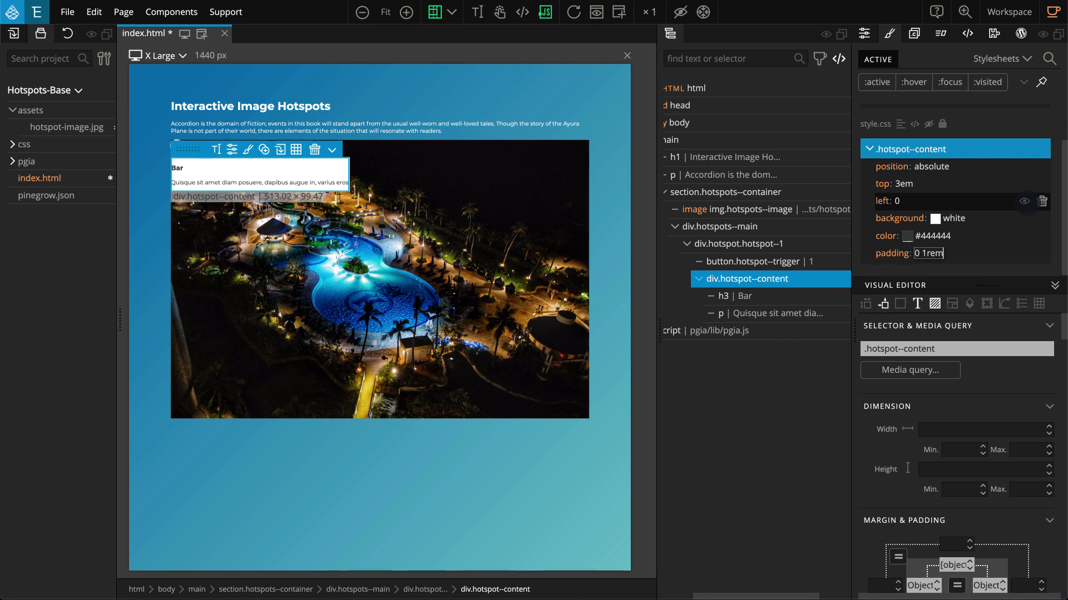
key("Return")
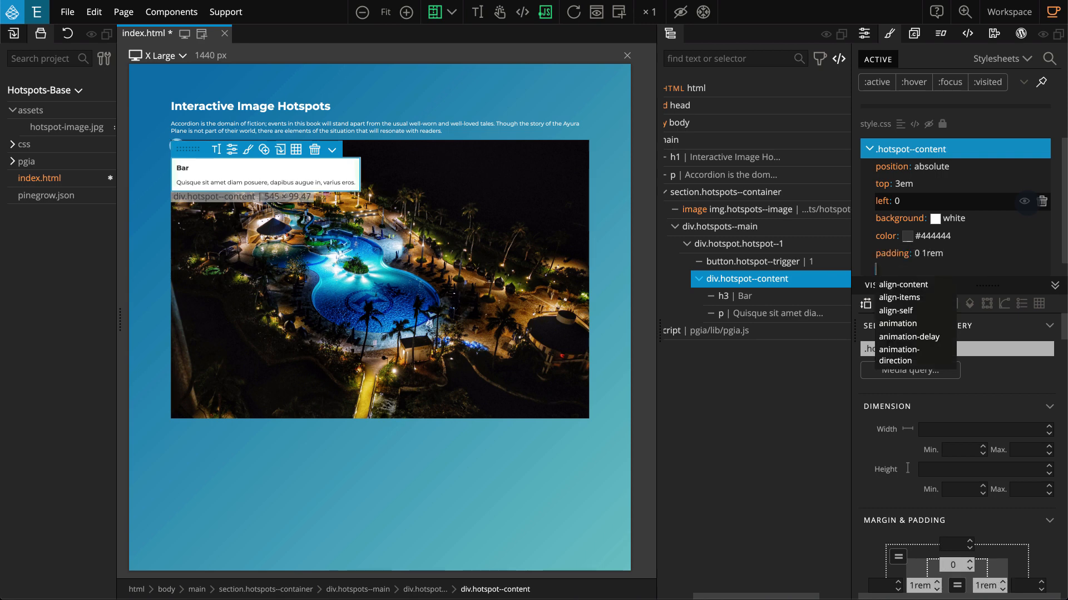
Add a border-radius of 3px to the .hotspot--content rule.
type("border-ra")
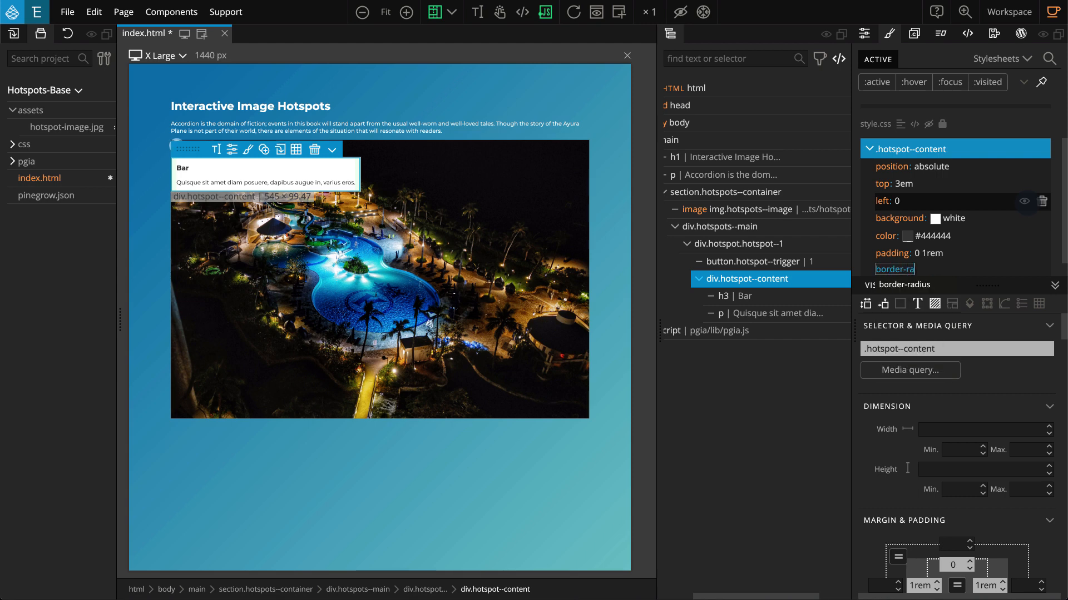
type("dius")
key("Return")
type("3px")
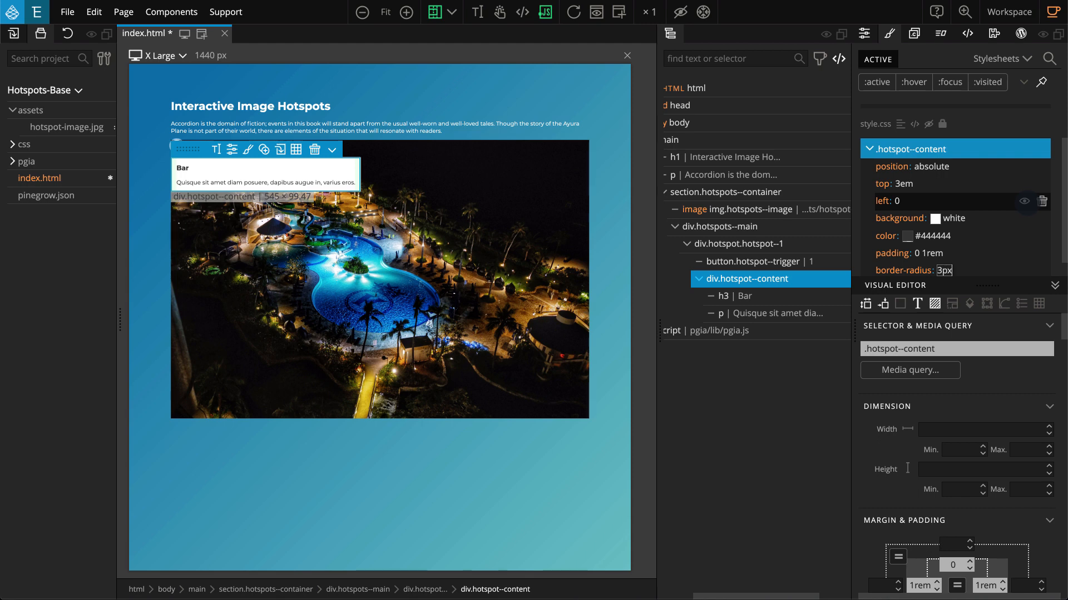
key("Return")
Limit the .hotspot--content rule's width with a min-width of 150px and a max-width of 60%.
type("min")
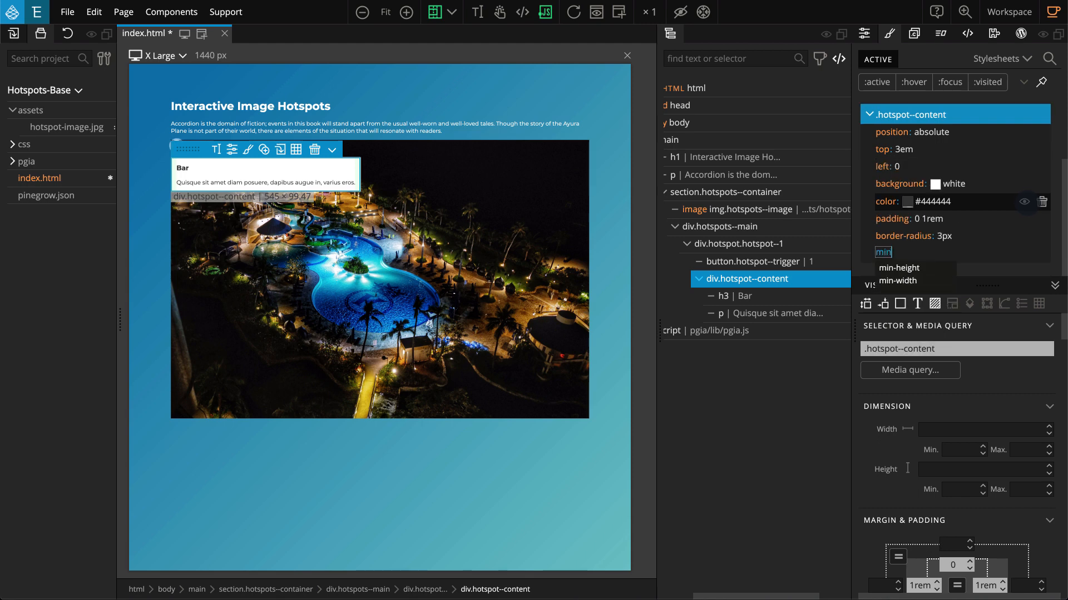
type("-width")
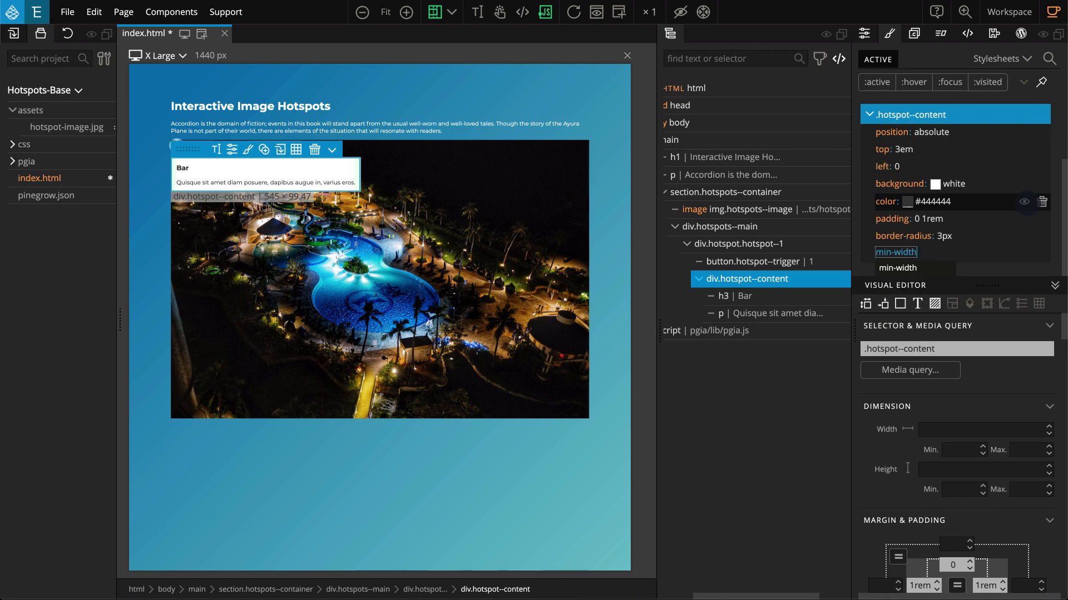
key("Return")
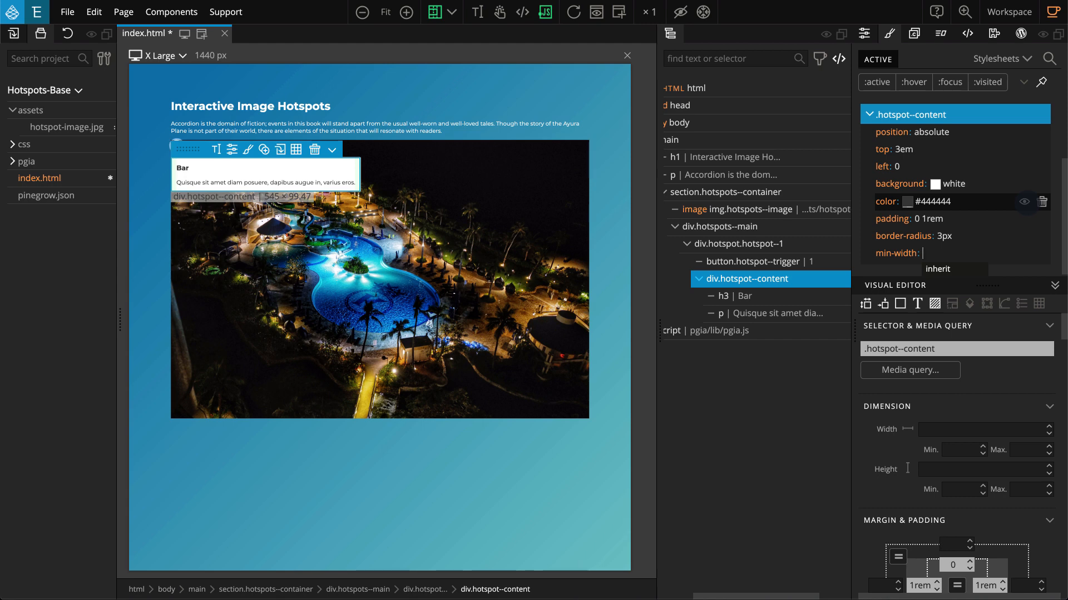
type("150px")
key("Return")
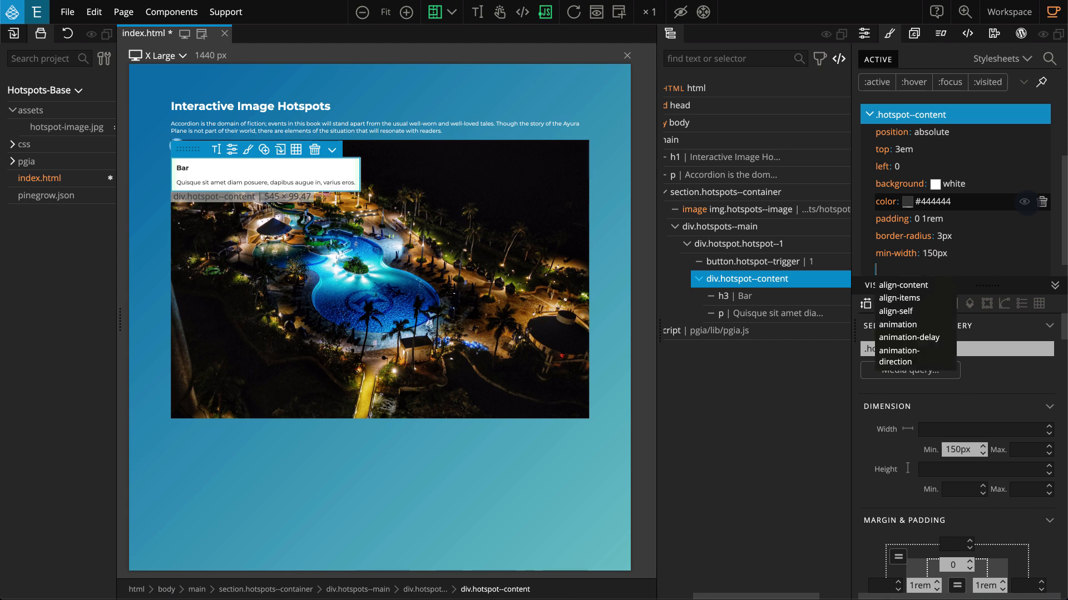
type("max-width")
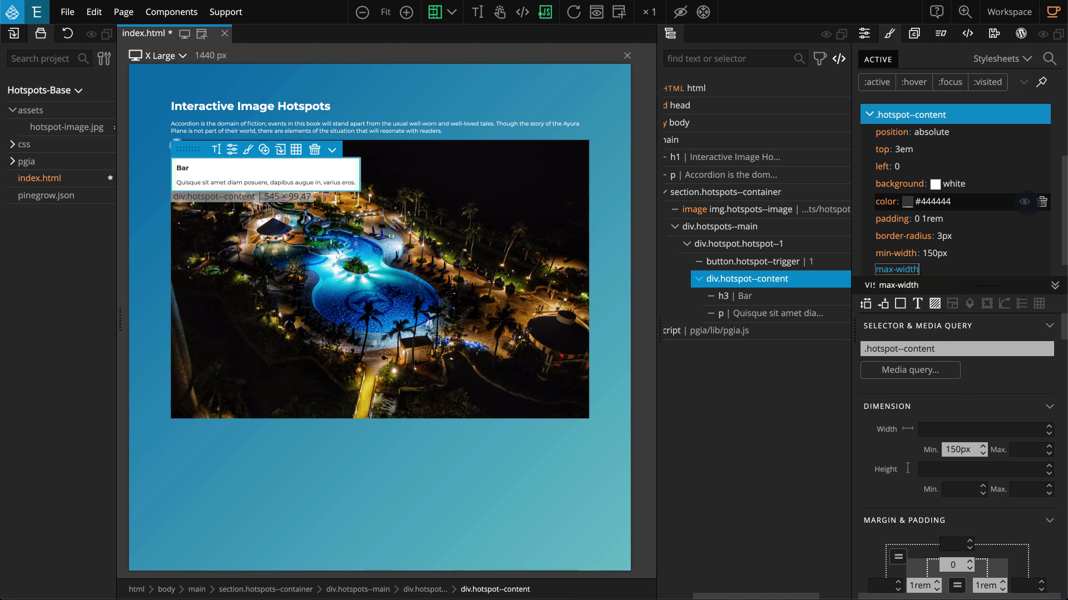
key("Return")
type("60")
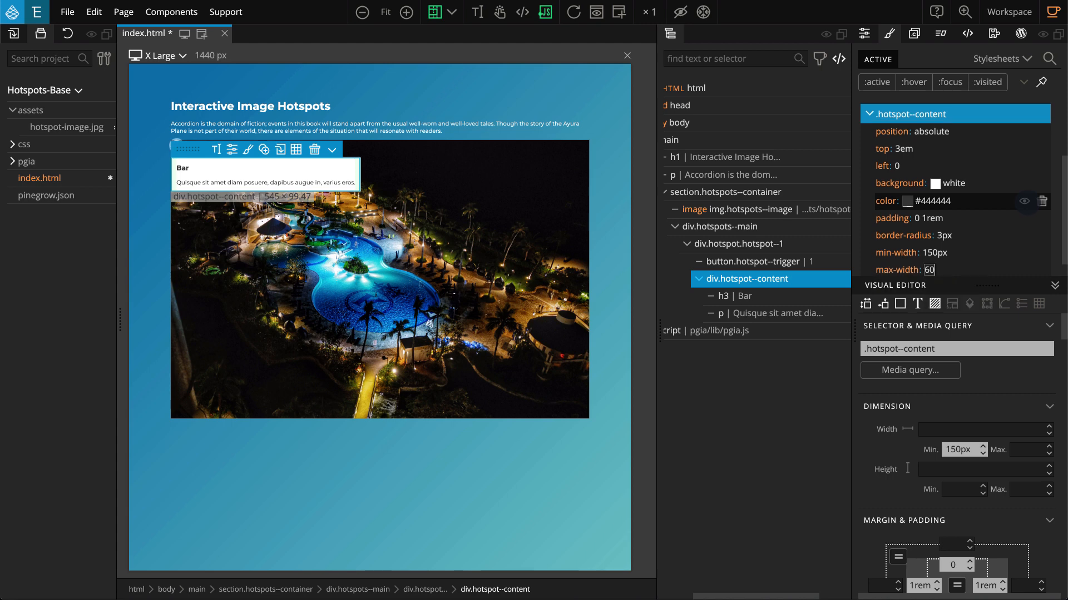
type("%")
key("Return")
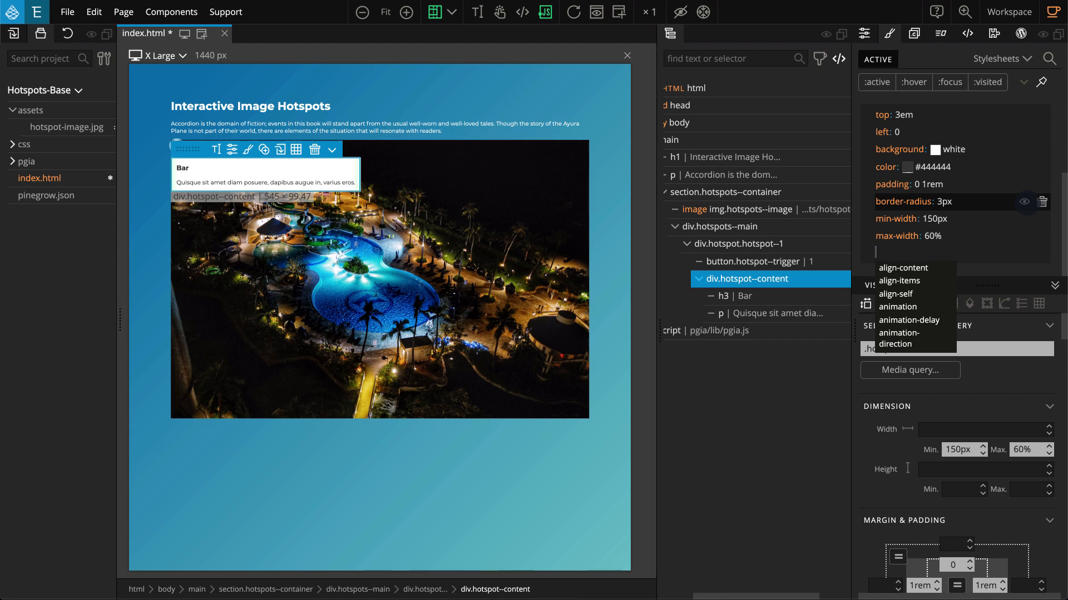
Add a font-size of 0.8em to the .hotspot--content rule.
type("font-size")
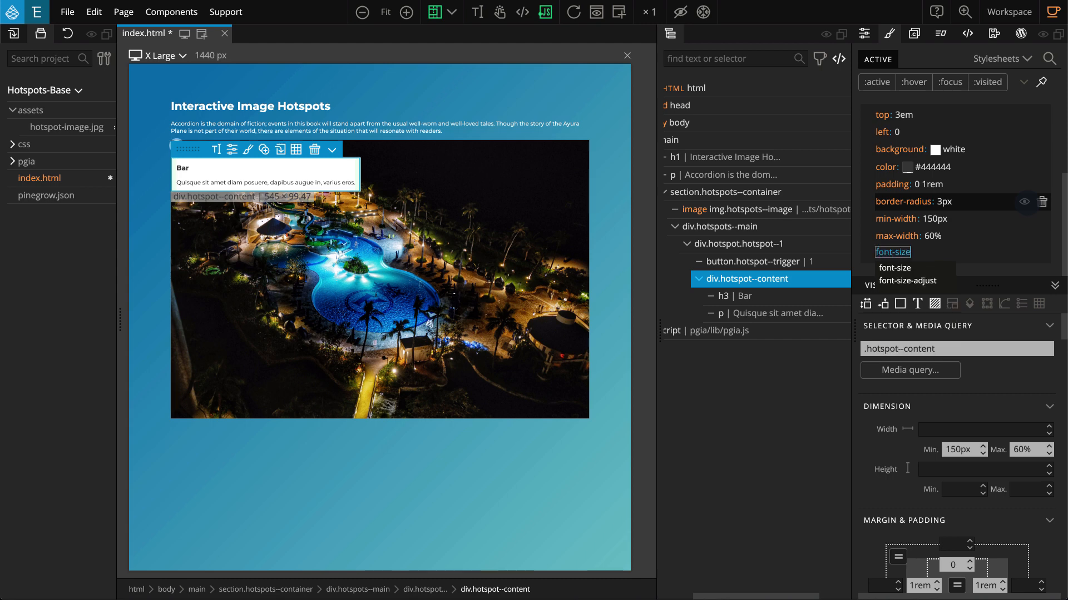
key("Return")
type("0.8")
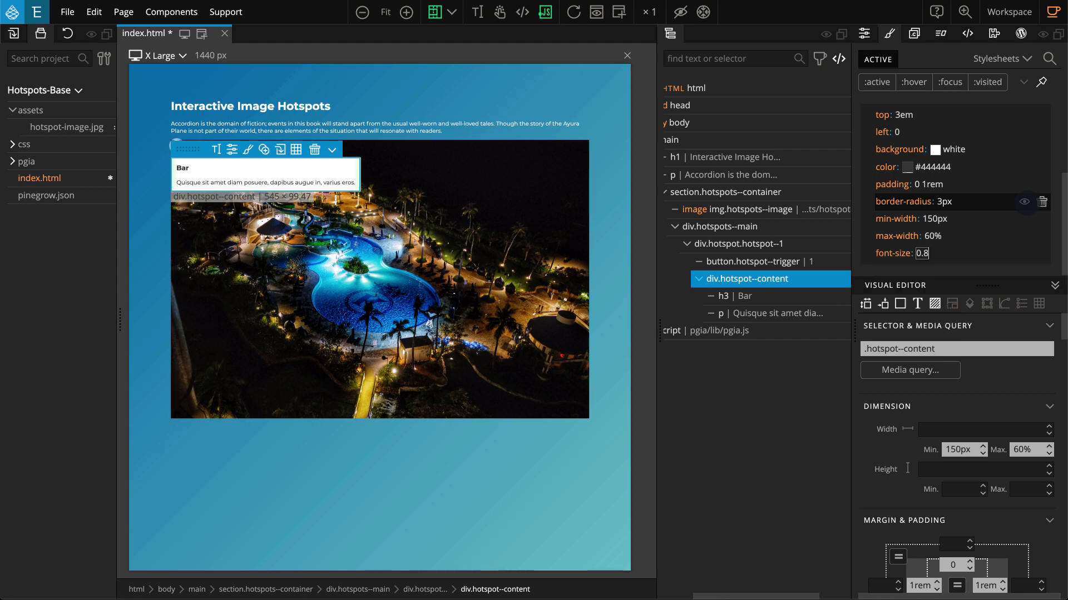
type("em")
key("Return")
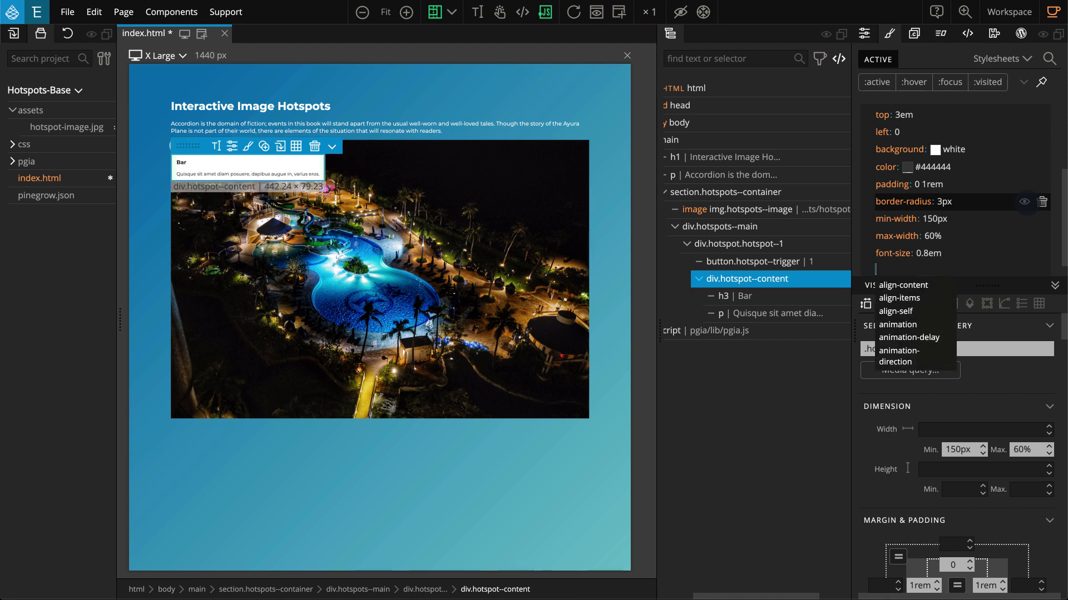
Add a z-index of 999 to the .hotspot--content rule and finish entering properties.
type("z")
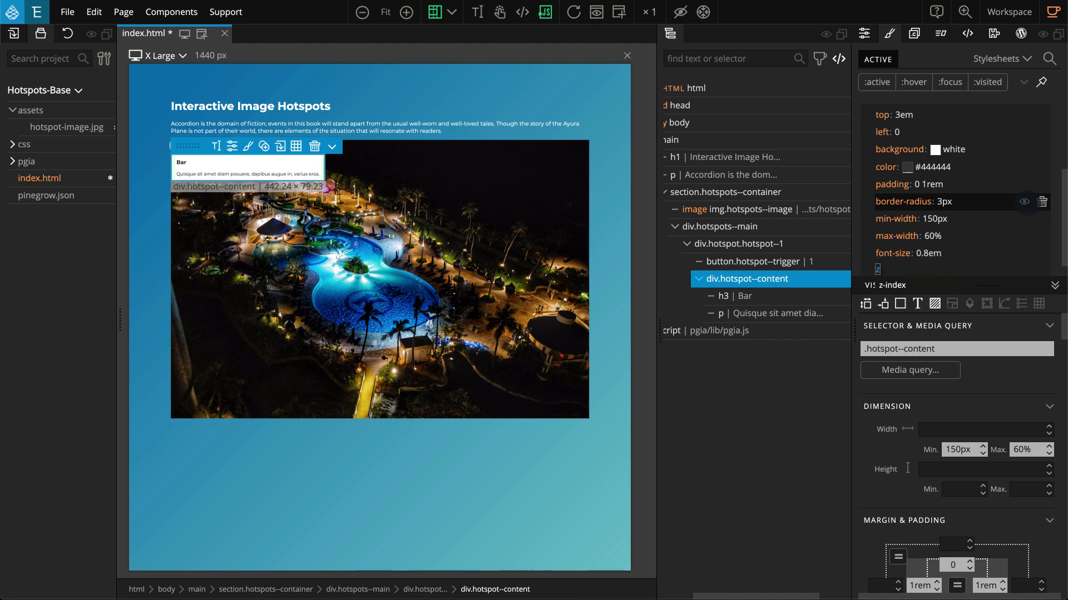
type("-index")
key("Return")
type("999")
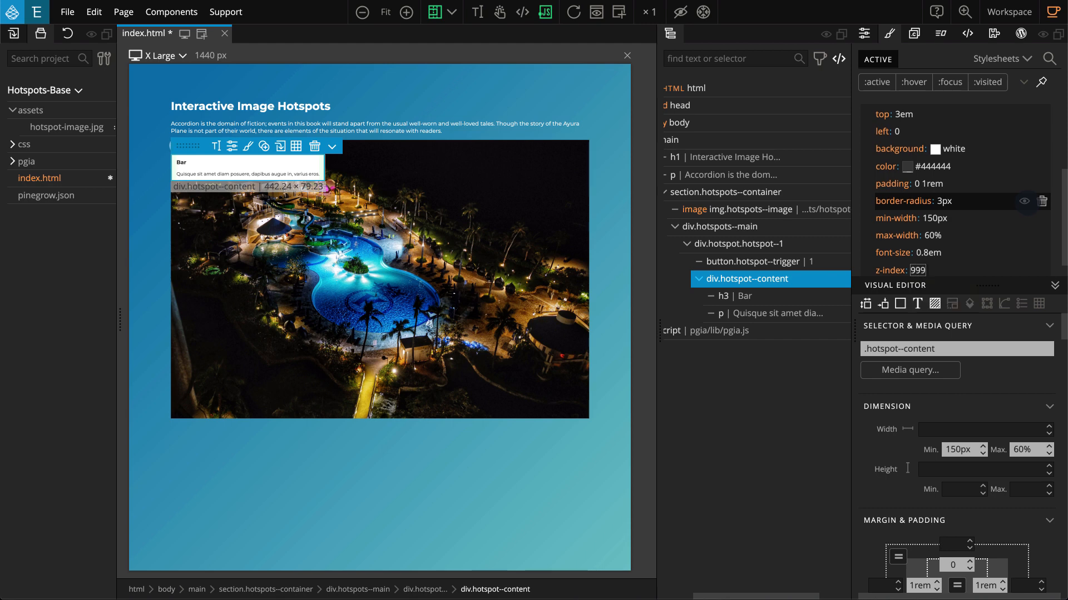
key("Return")
key("Escape")
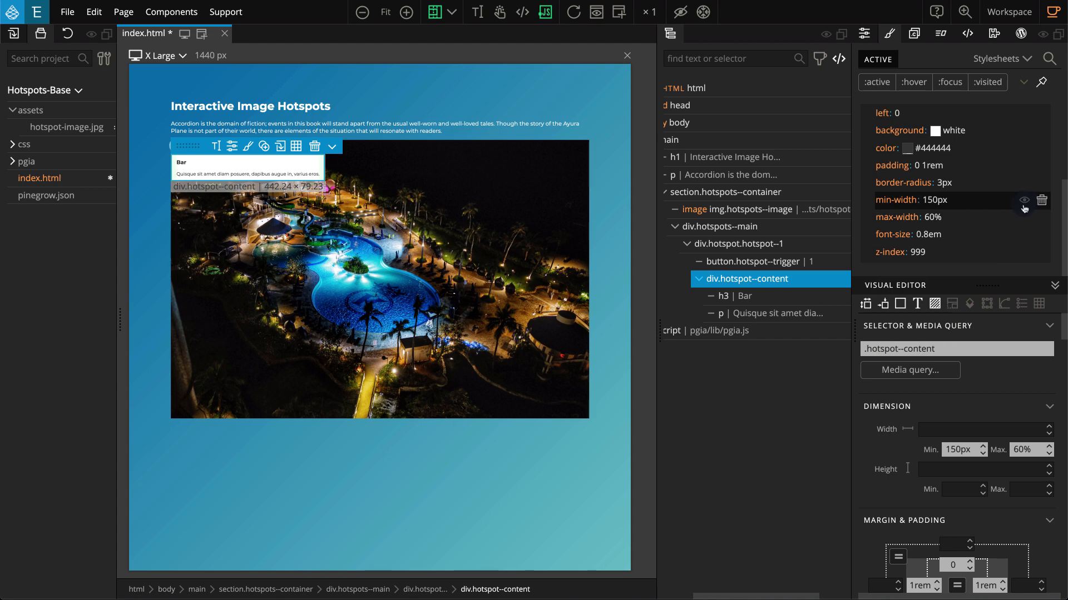
Create a .hotspot rule in style.css from the first hotspot div's class, and set its position to absolute.
left_click(763, 251)
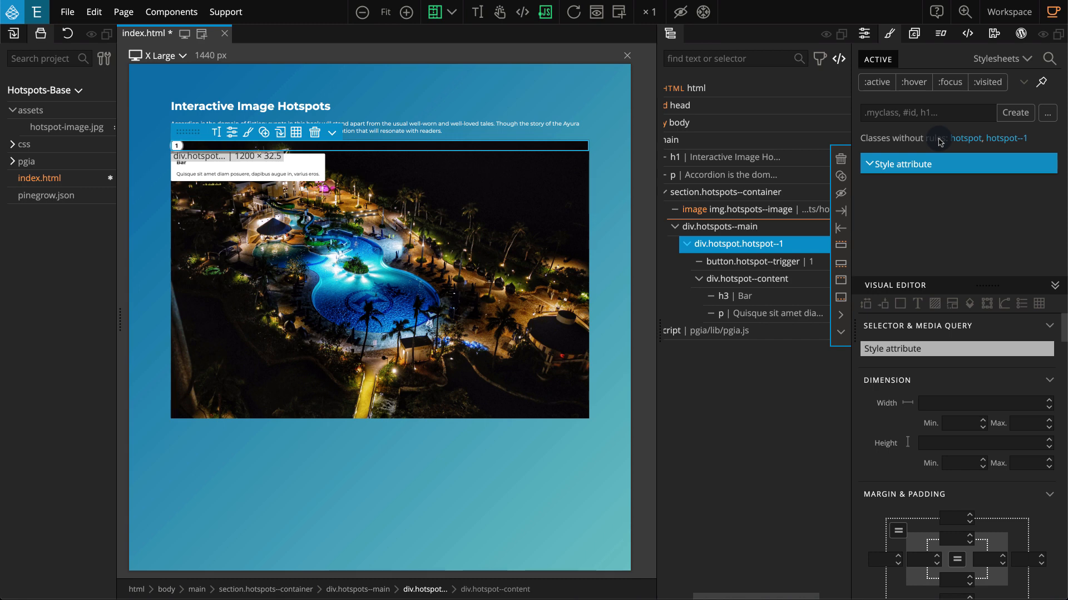
left_click(966, 140)
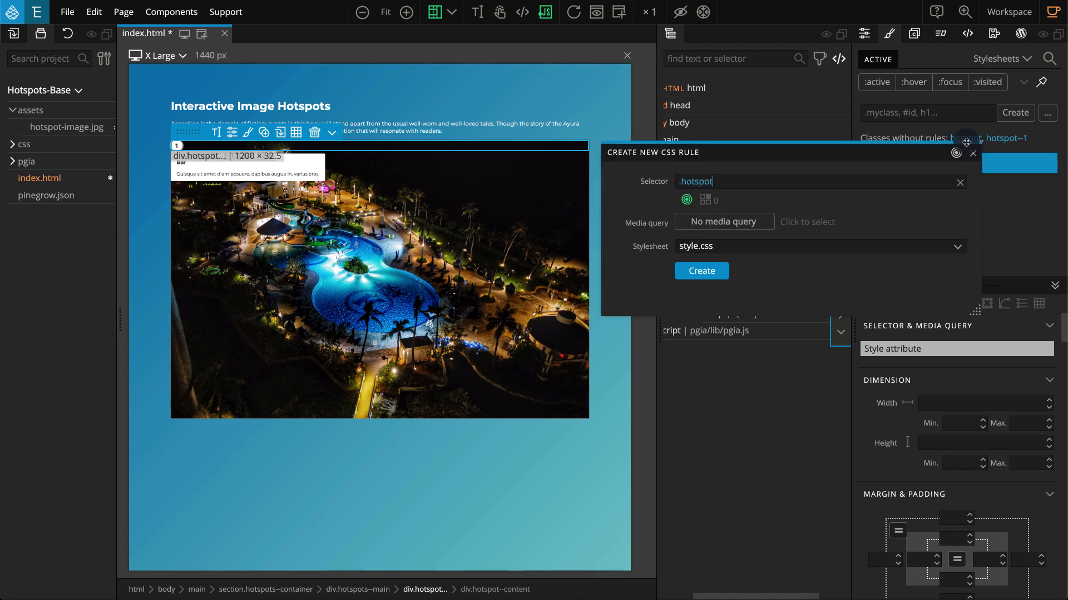
left_click(712, 276)
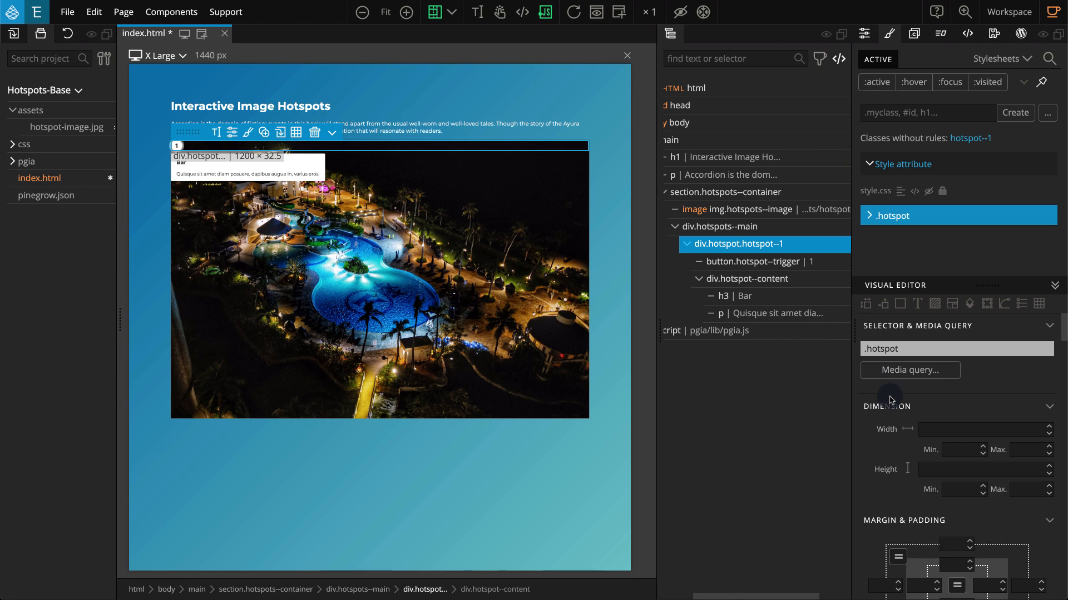
scroll(918, 456, "down", 5)
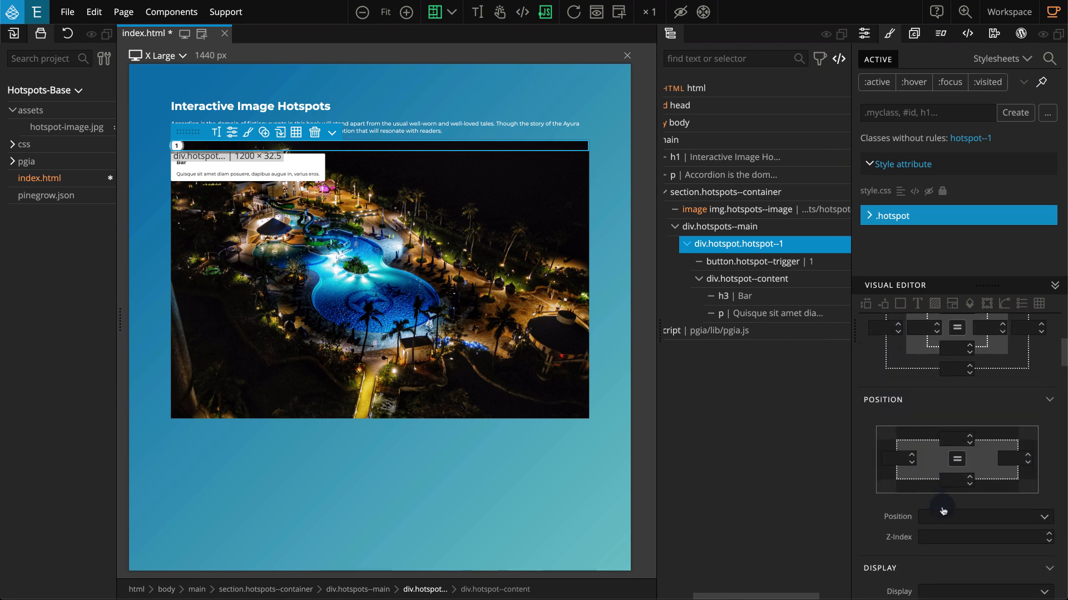
left_click(944, 517)
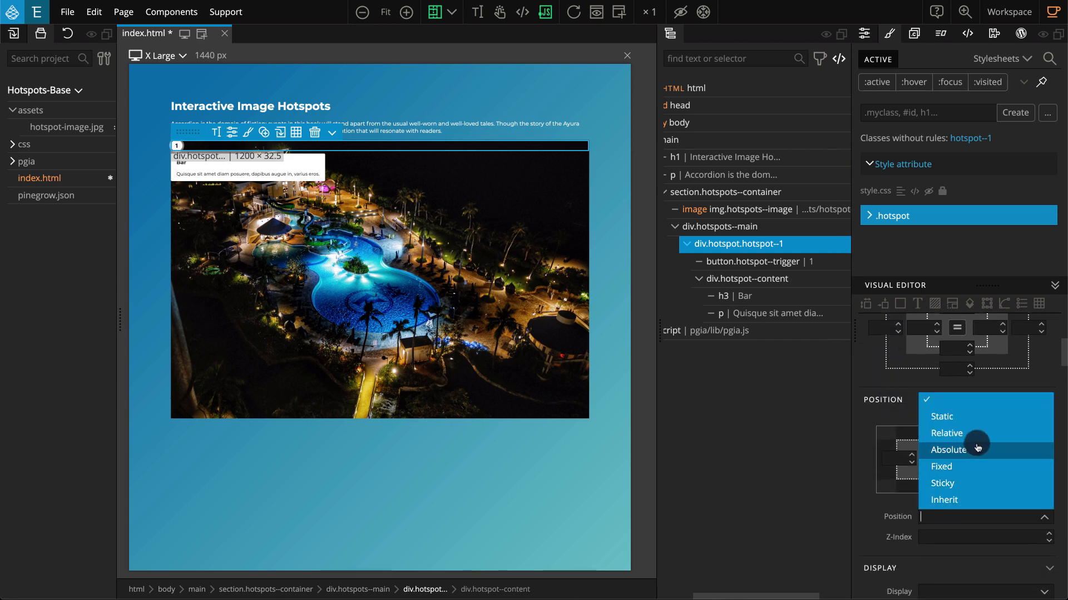
left_click(978, 447)
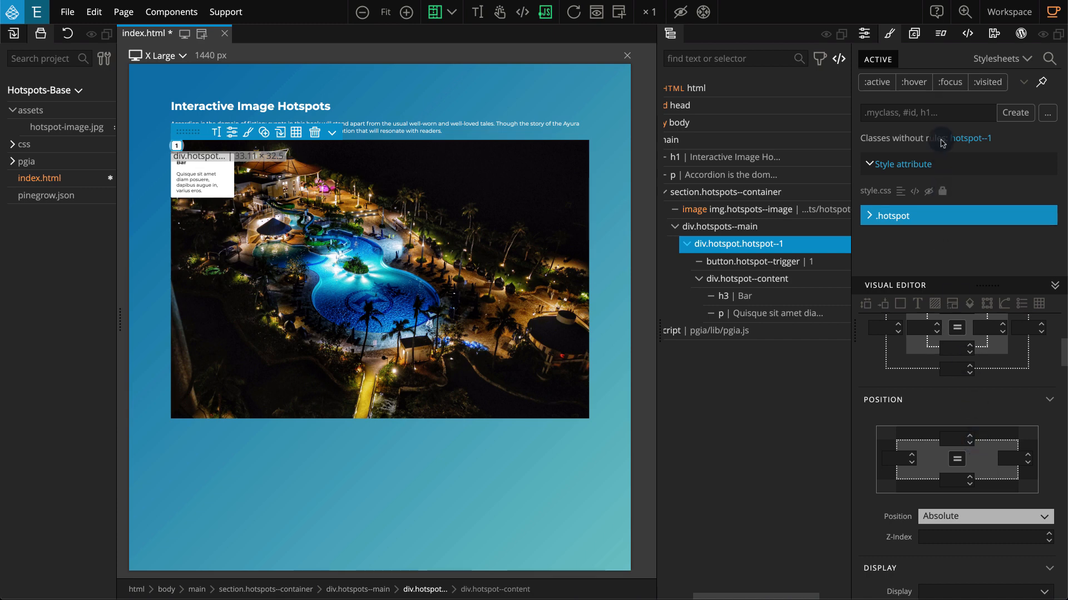
Create a .hotspot--1 rule in style.css with no media query, and expand the .hotspot rule to show its properties.
left_click(978, 140)
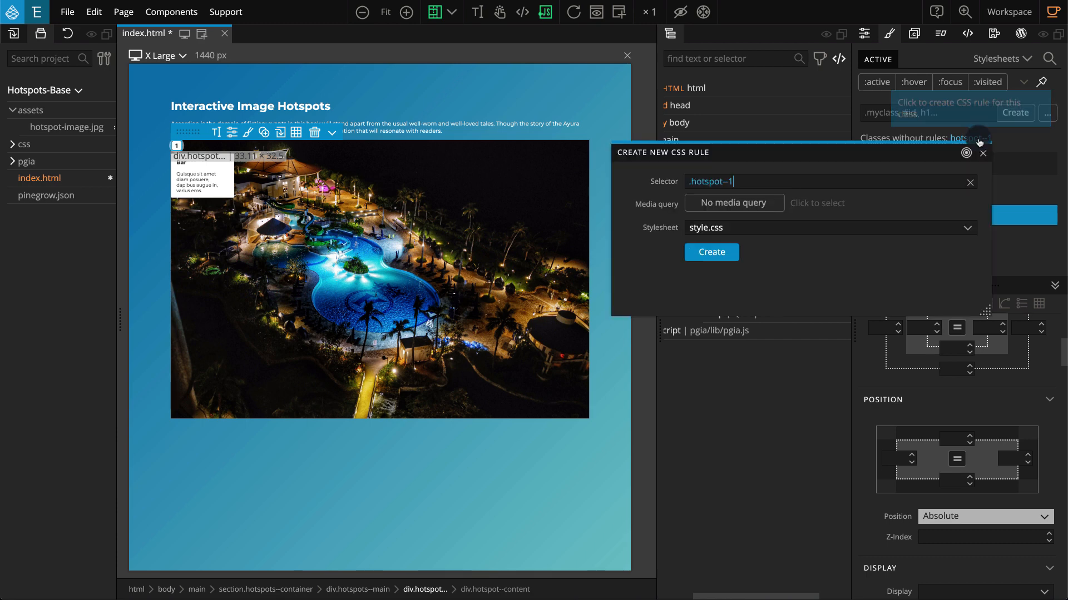
left_click(721, 274)
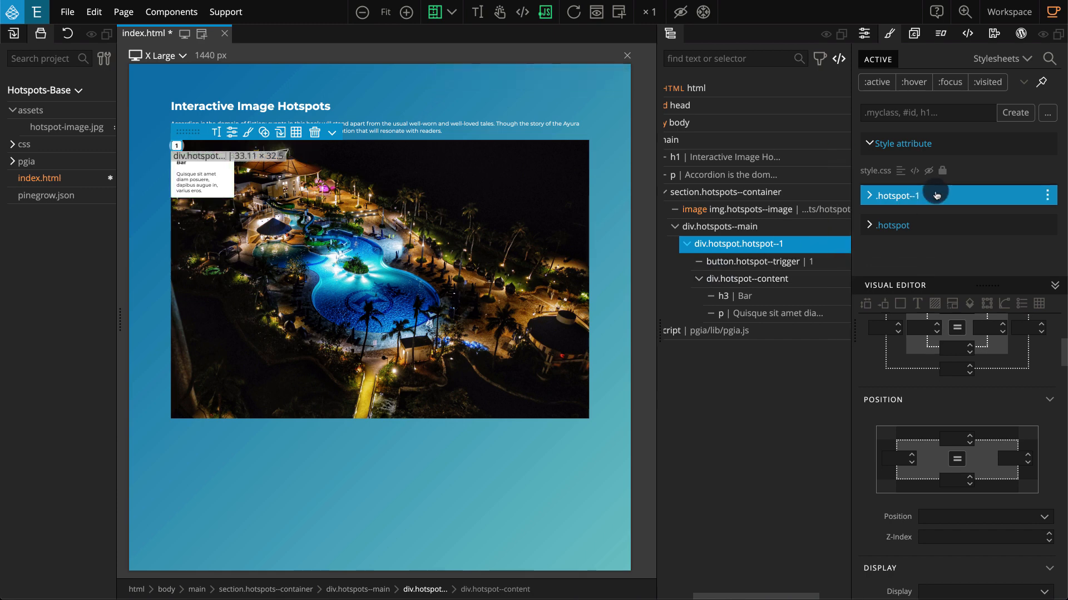
left_click(961, 195)
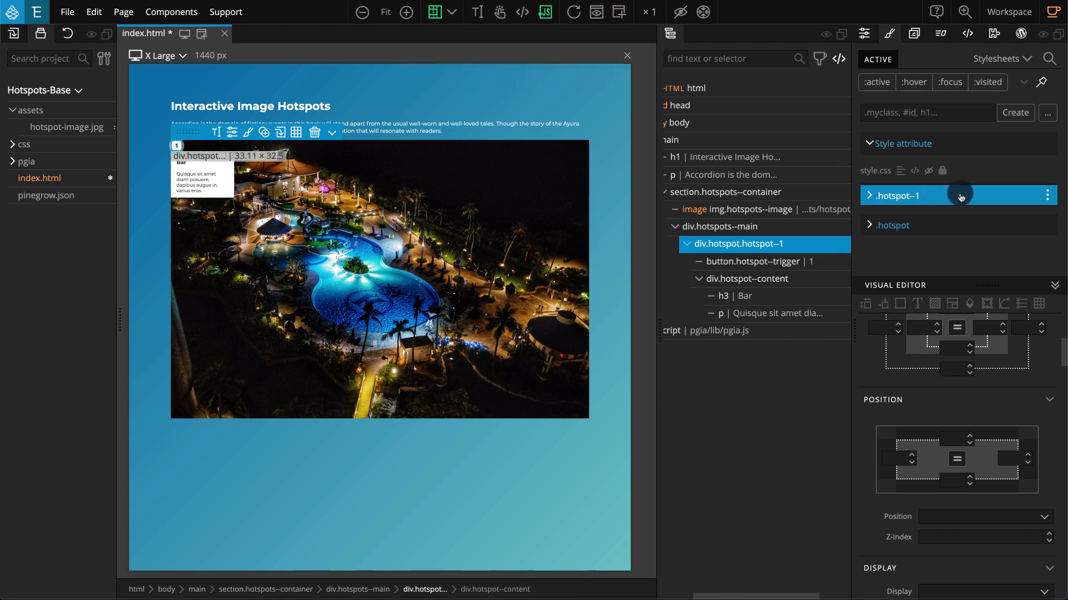
left_click(870, 225)
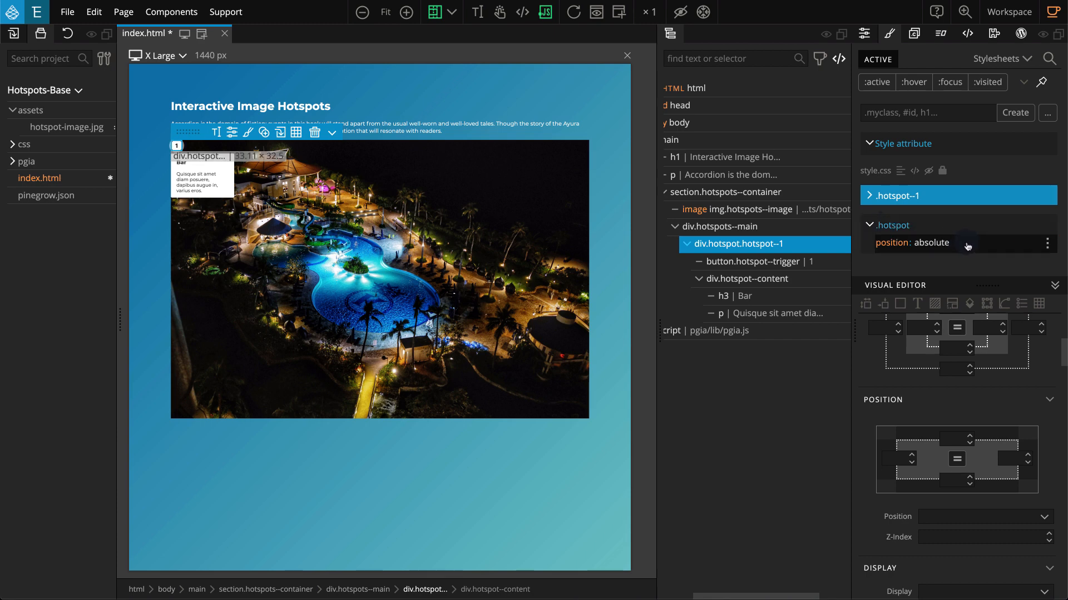
Position the .hotspot--1 rule with a top offset of 8% and a left offset of 25%.
left_click(962, 198)
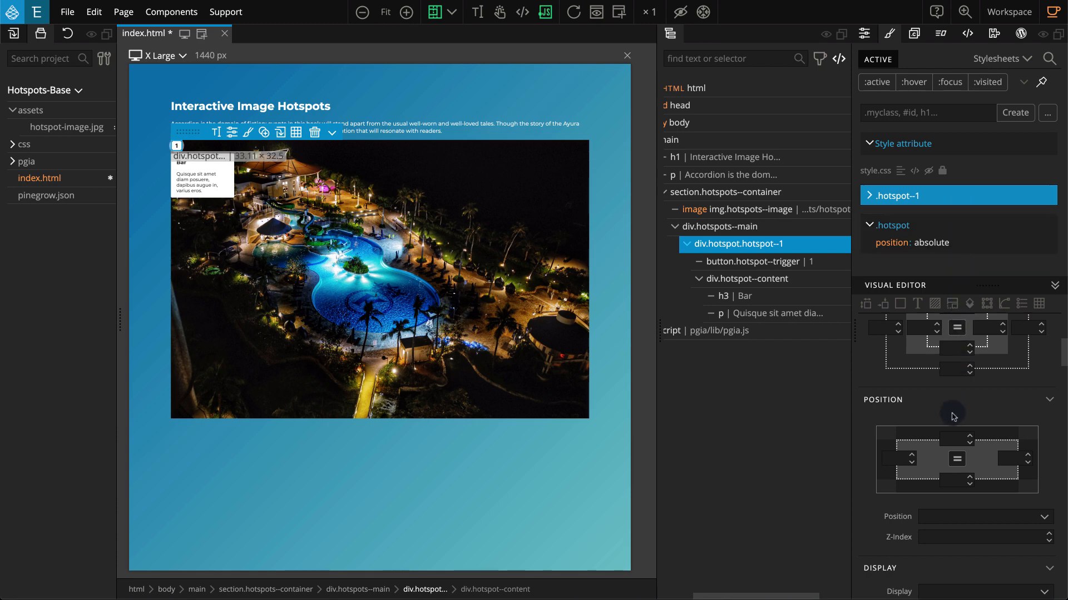
left_click(949, 432)
type("8%")
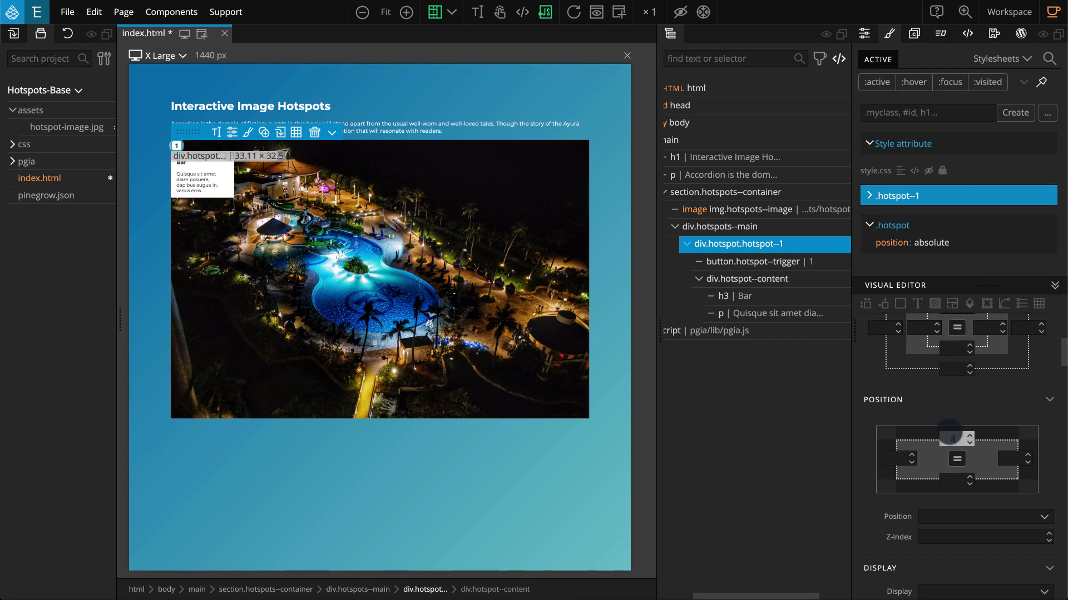
left_click(909, 454)
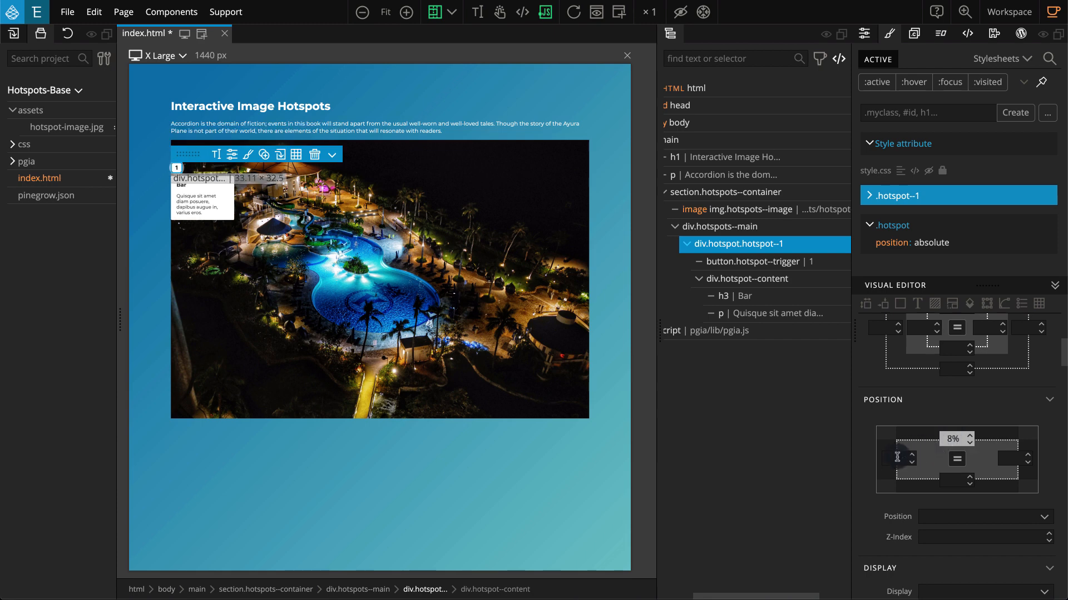
type("25%")
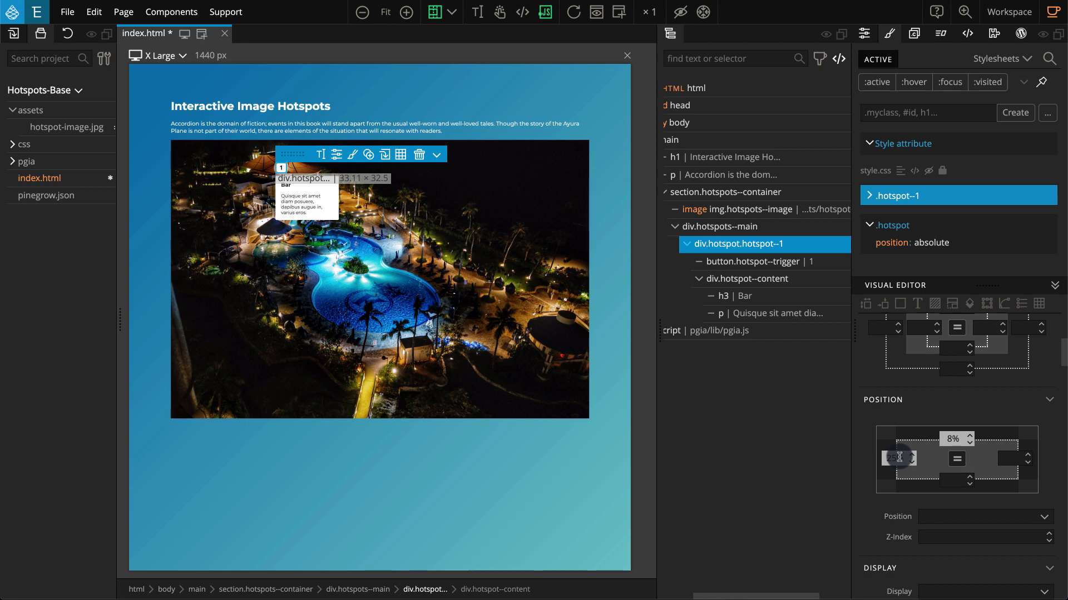
Duplicate the div.hotspot.hotspot--1 element three times inside div.hotspots--main.
left_click(794, 250)
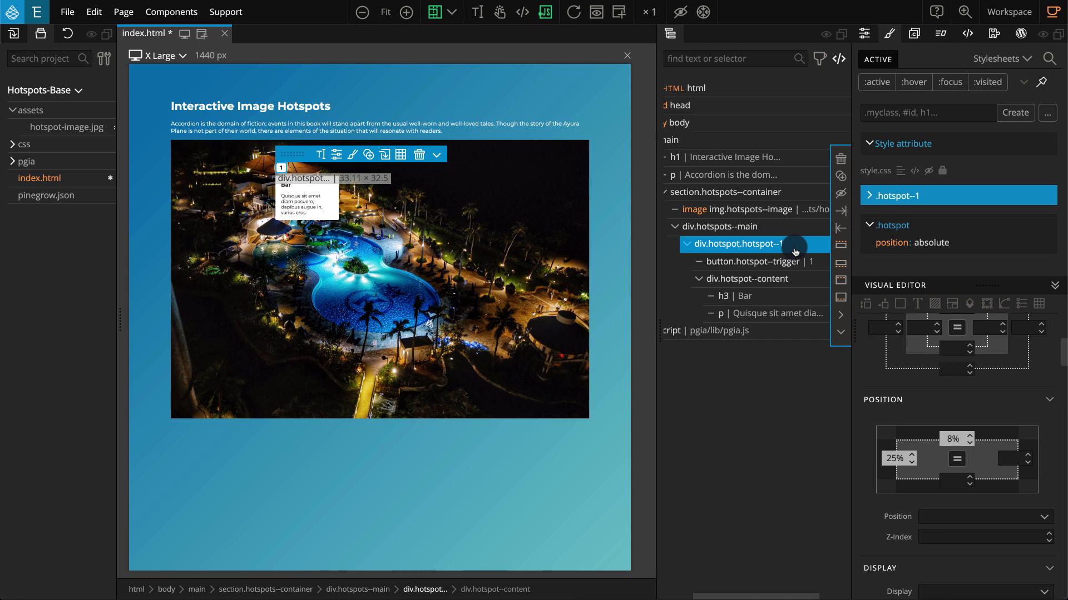
key("ctrl+d")
key("ctrl+d")
key("ctrl+d")
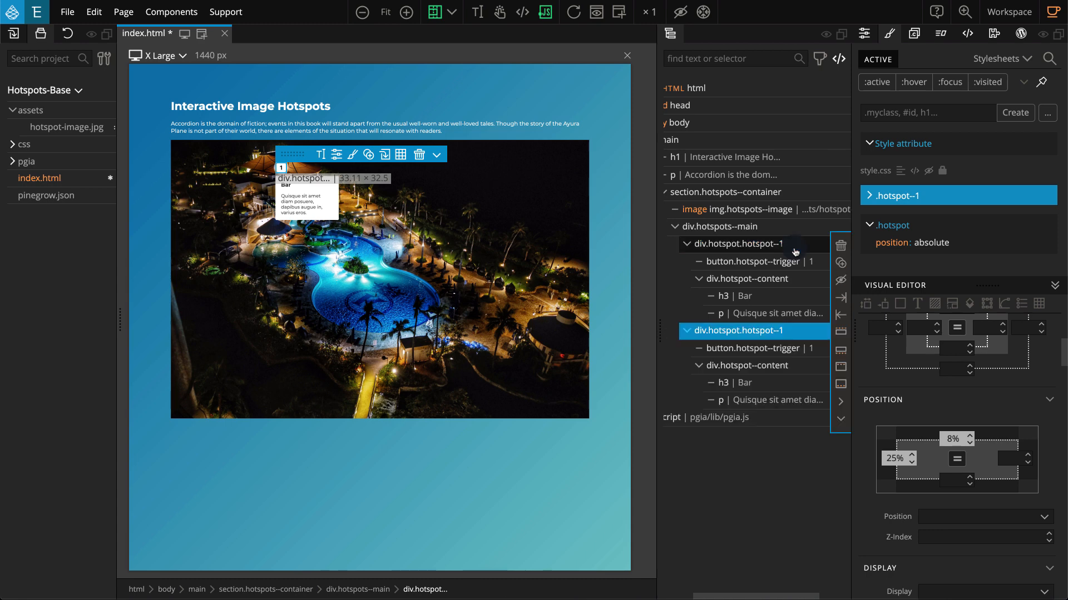
scroll(795, 251, "down", 1)
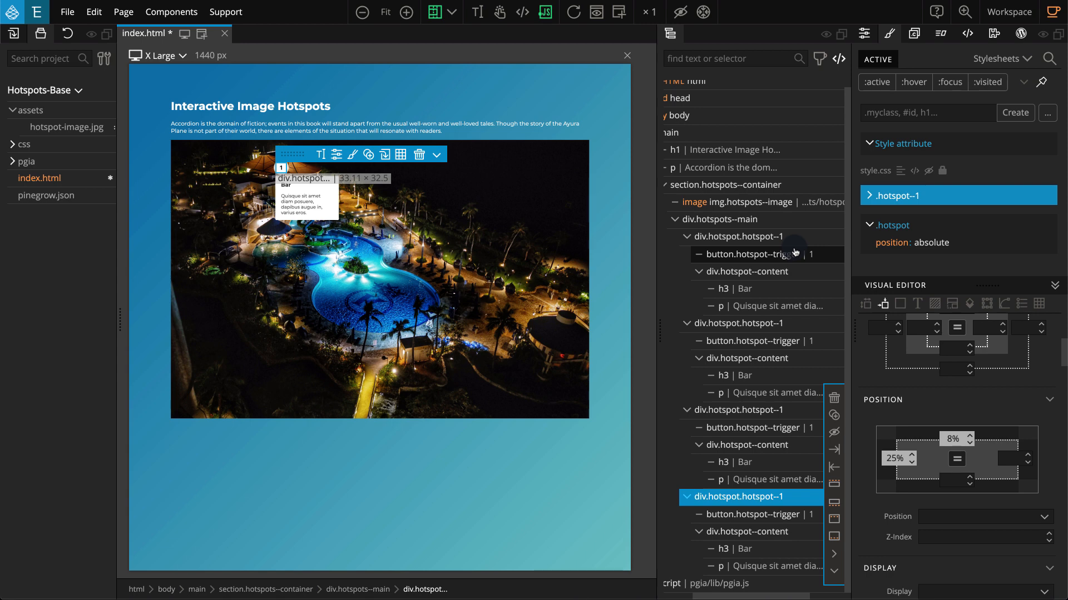
In the second hotspot's code, change the class to hotspot--2 and the trigger button number to 2.
left_click(794, 328)
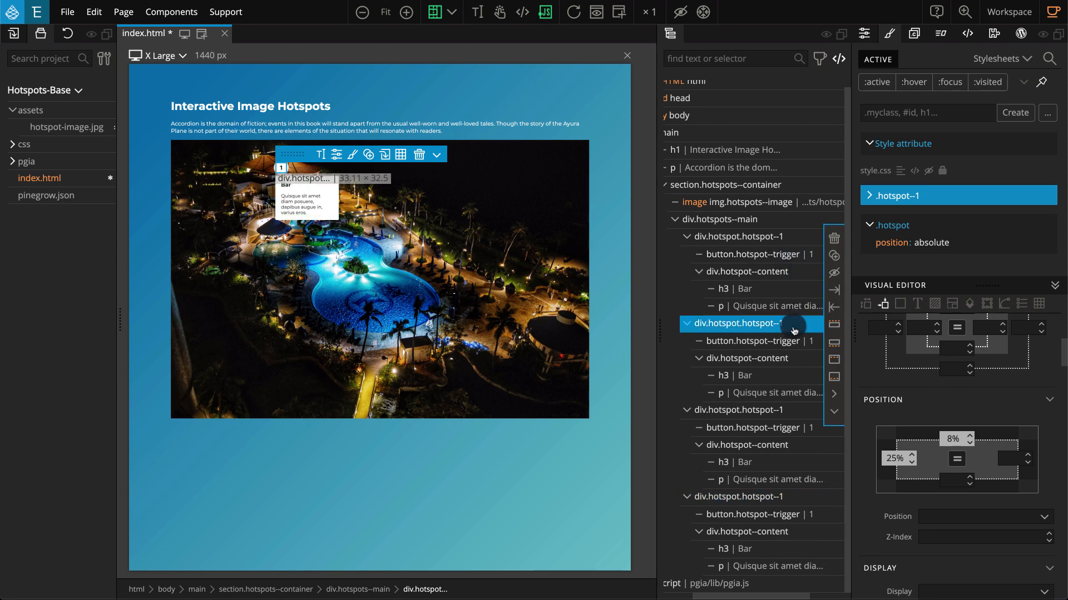
double_click(794, 328)
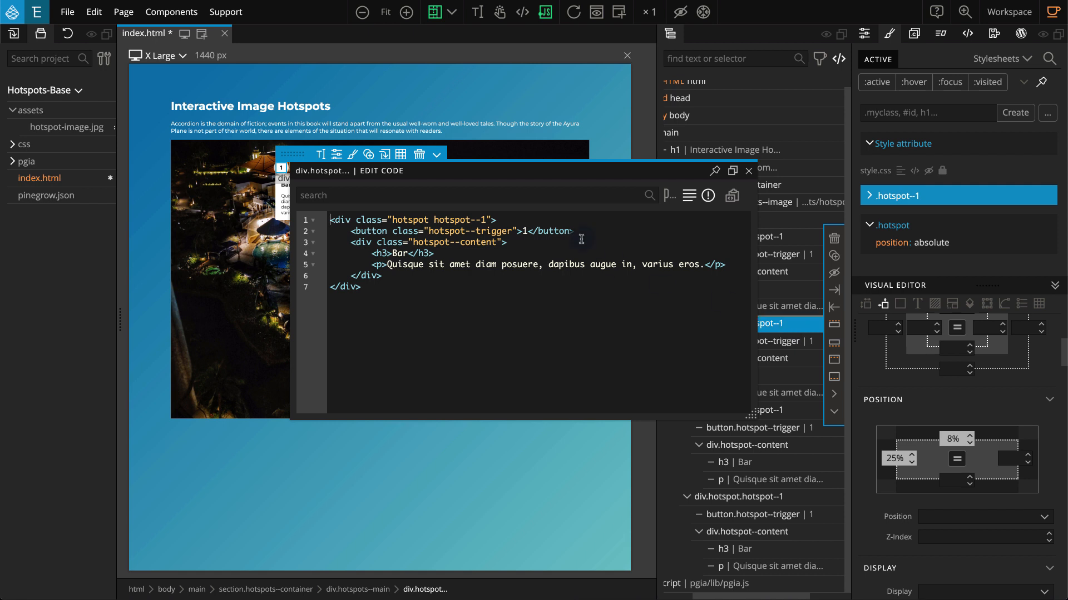
left_click(484, 220)
key("BackSpace")
type("2")
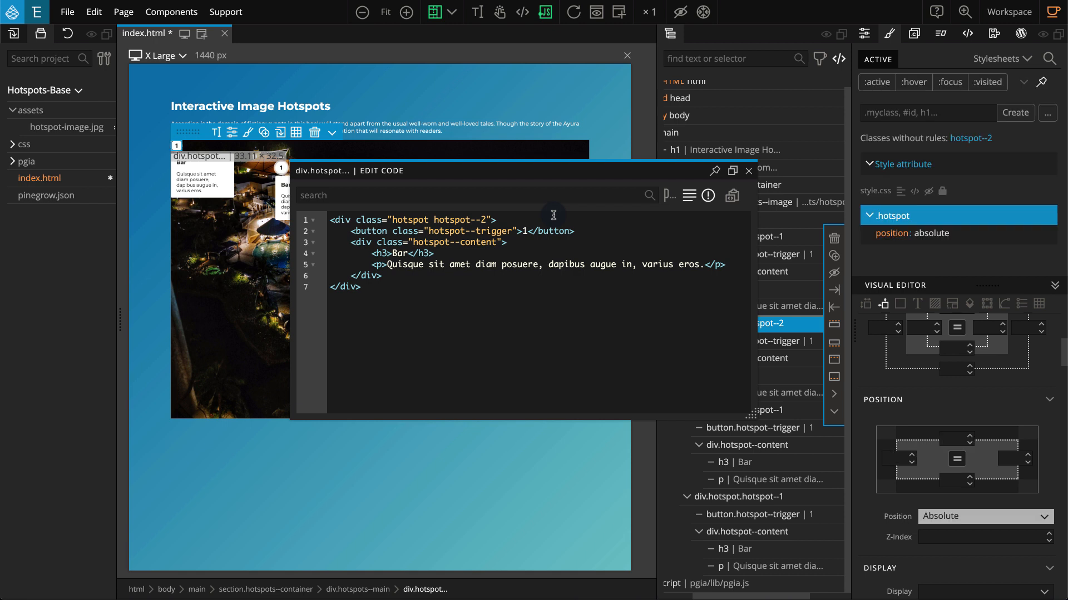
left_click(523, 229)
key("BackSpace")
type("2")
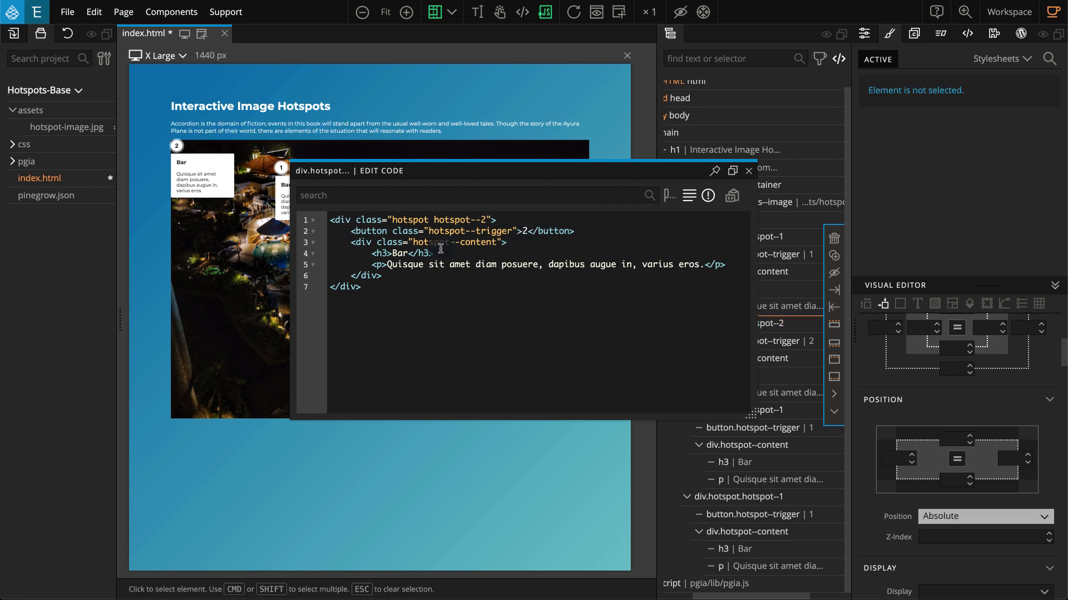
Replace the second hotspot's h3 heading with Pool and close the code editor.
double_click(396, 255)
key("BackSpace")
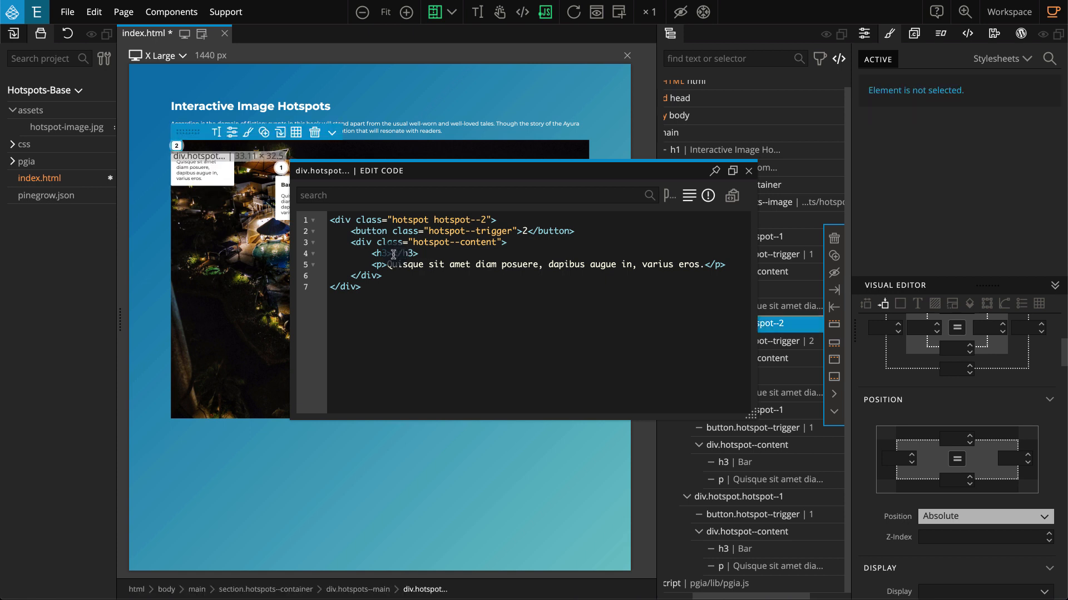
type("Poo")
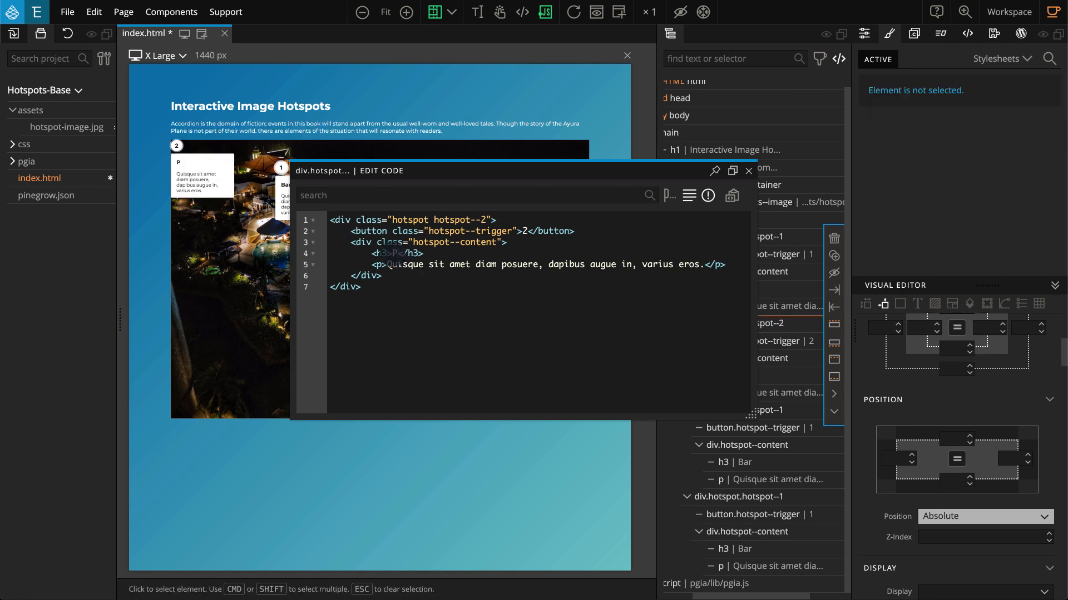
type("l")
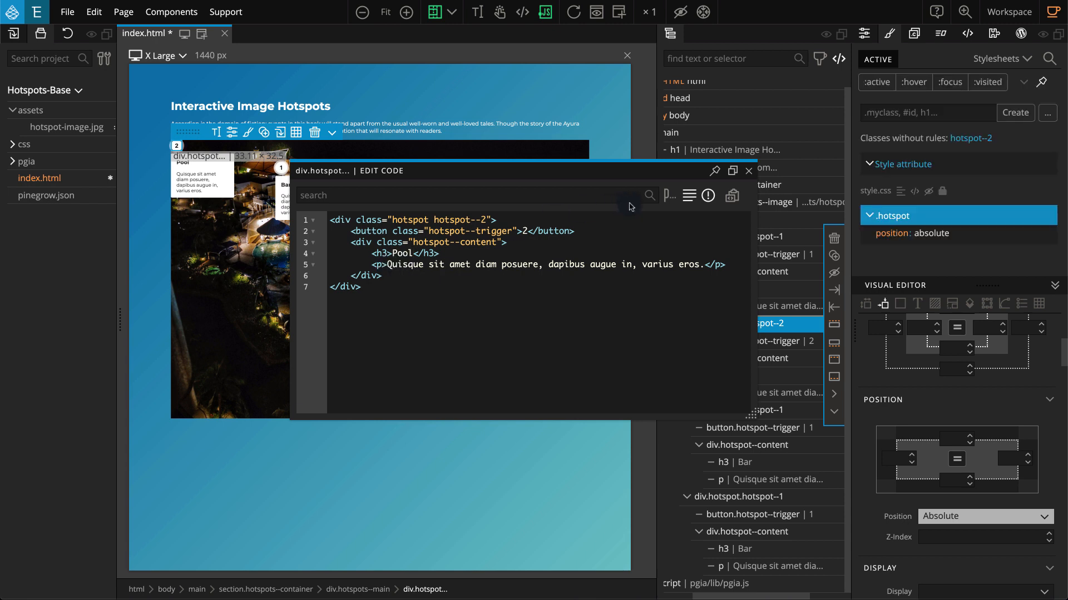
left_click(748, 171)
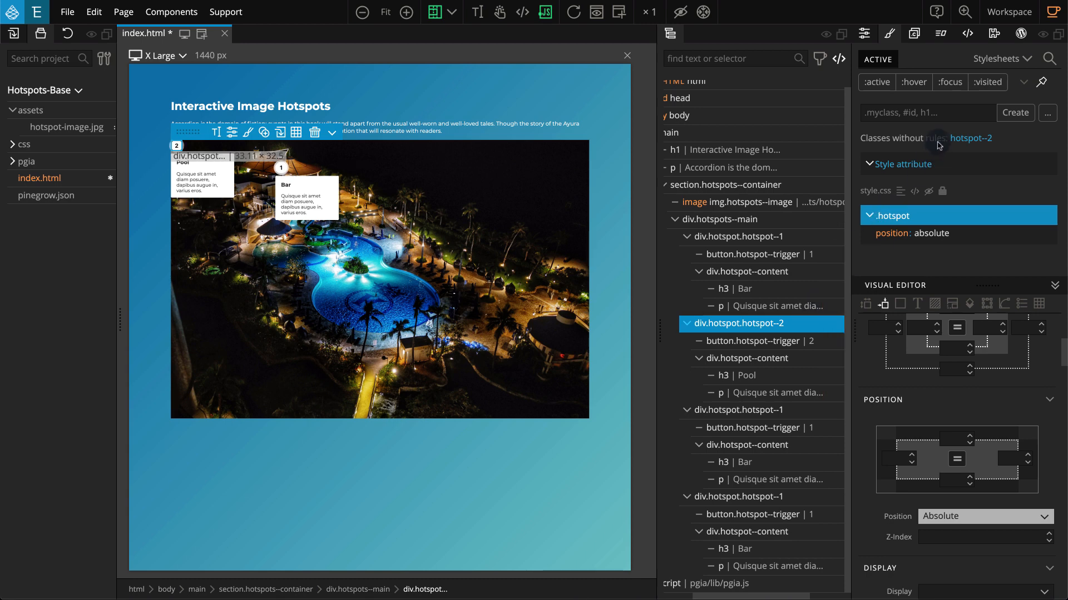
Create a .hotspot--2 rule in style.css with a top offset of 50% and a left offset of 40%.
left_click(974, 139)
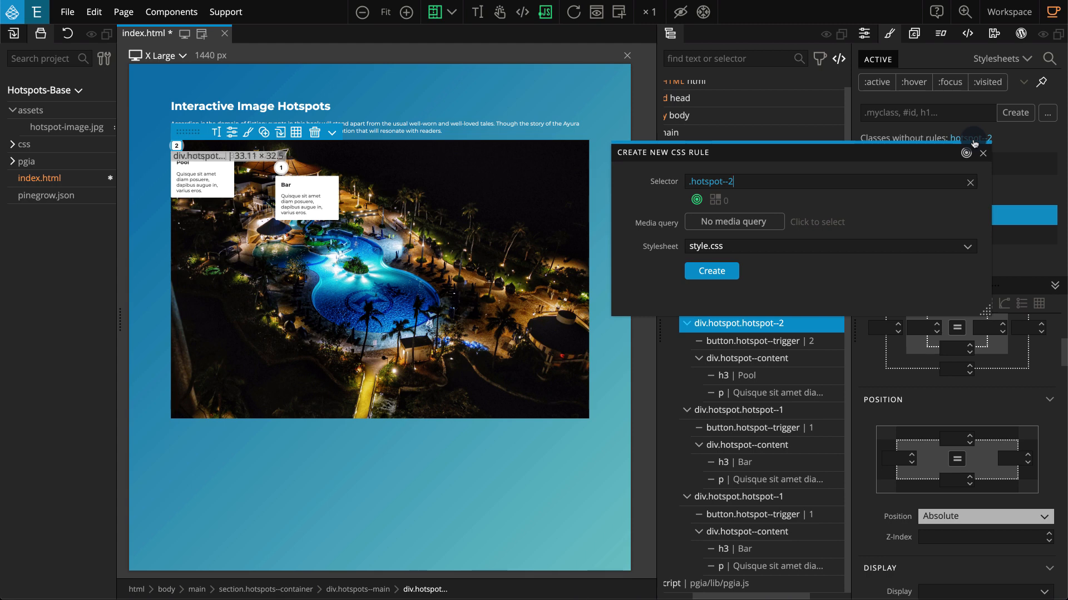
left_click(734, 272)
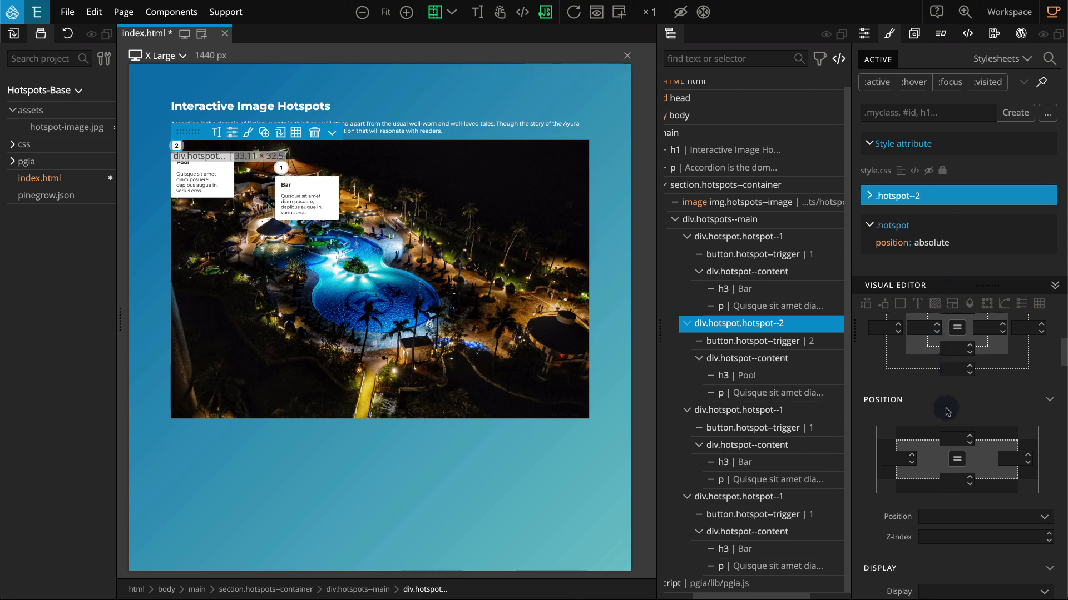
scroll(947, 412, "down", 1)
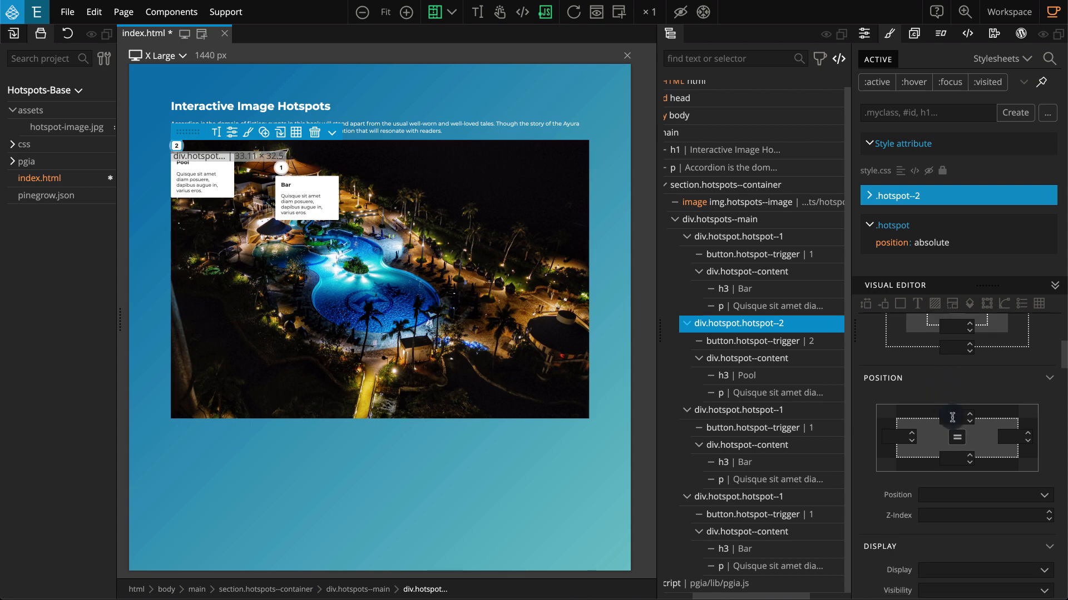
left_click(952, 417)
type("50%")
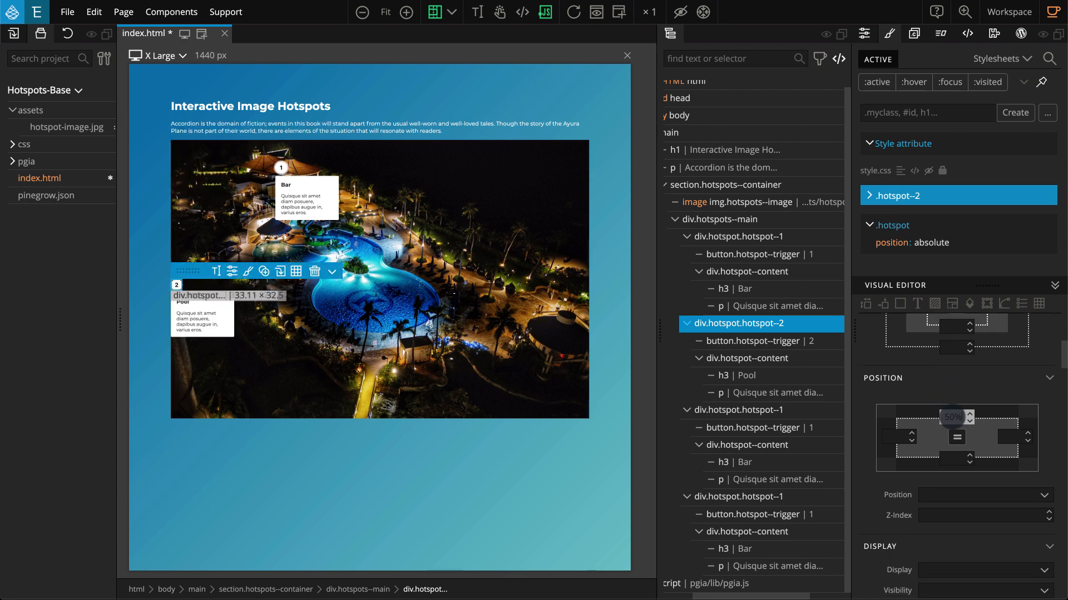
left_click(895, 433)
type("40%")
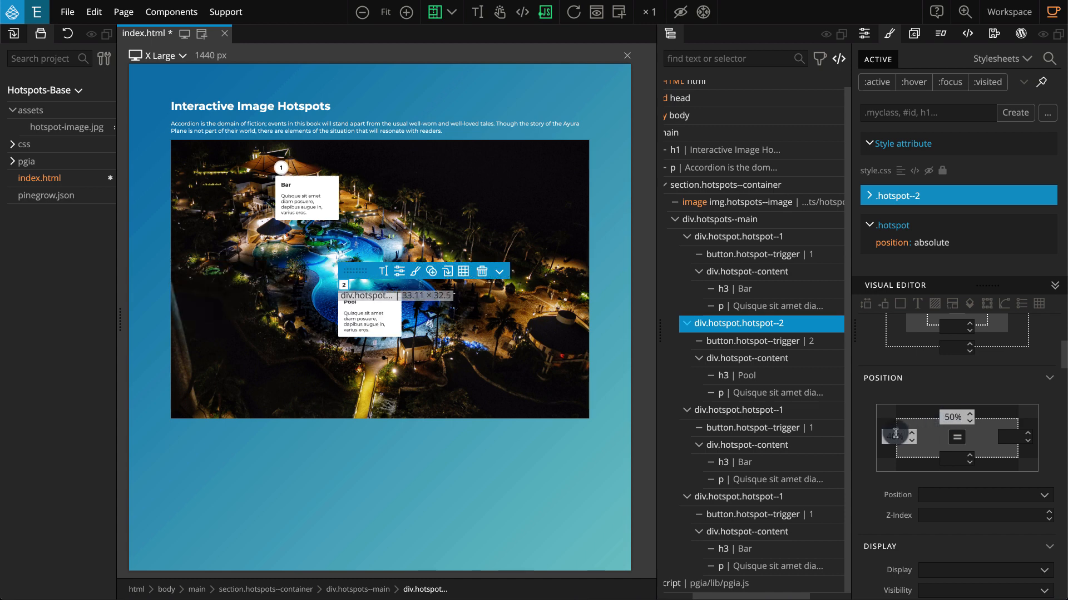
Edit the third hotspot's code to use class hotspot--3, trigger number 3 and the heading Parking.
left_click(788, 411)
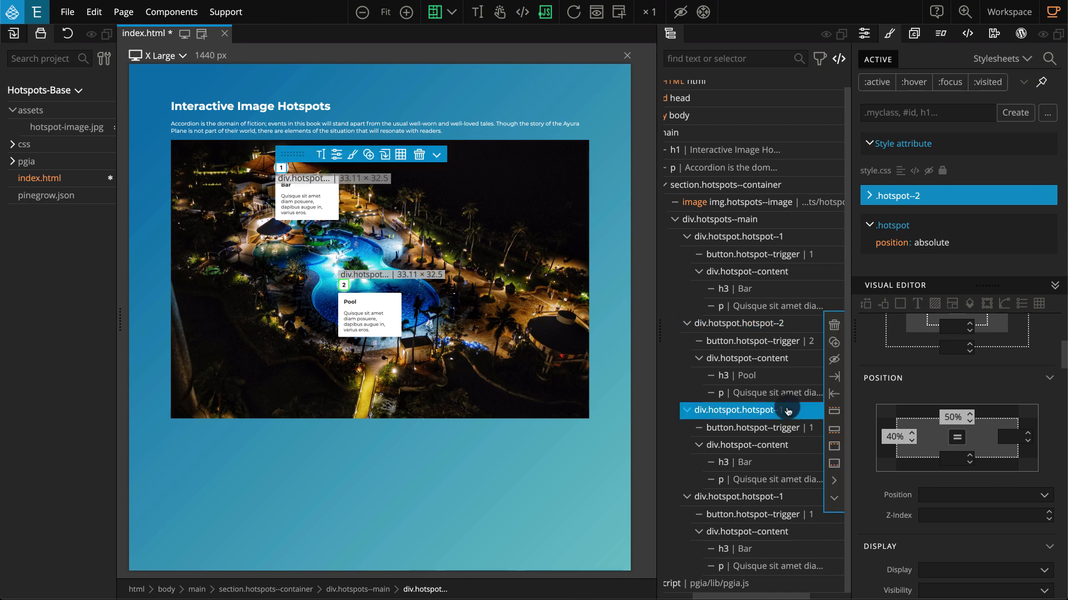
double_click(788, 410)
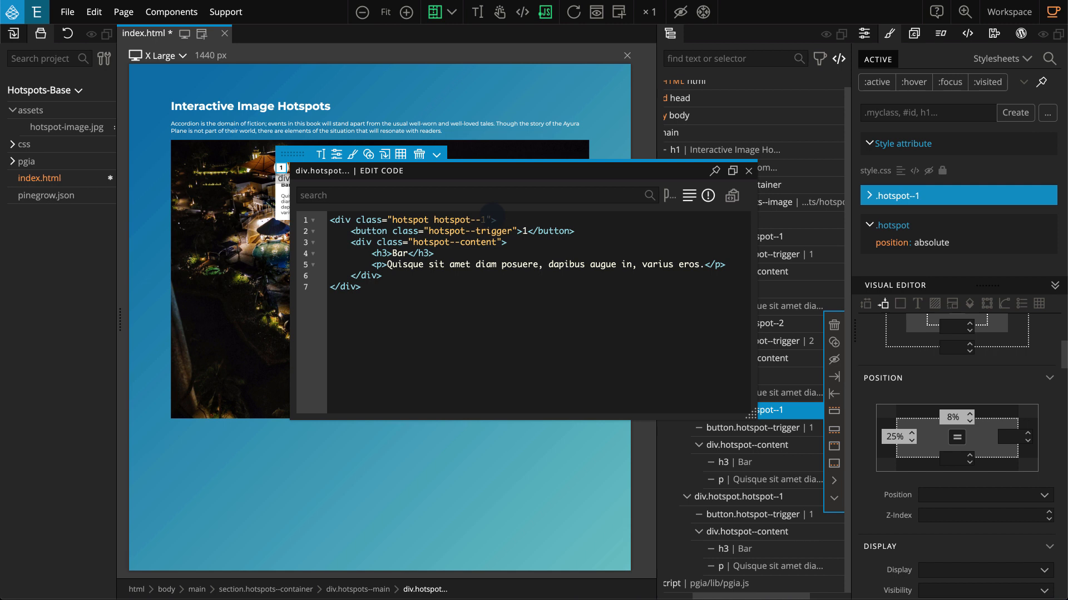
key("BackSpace")
type("3")
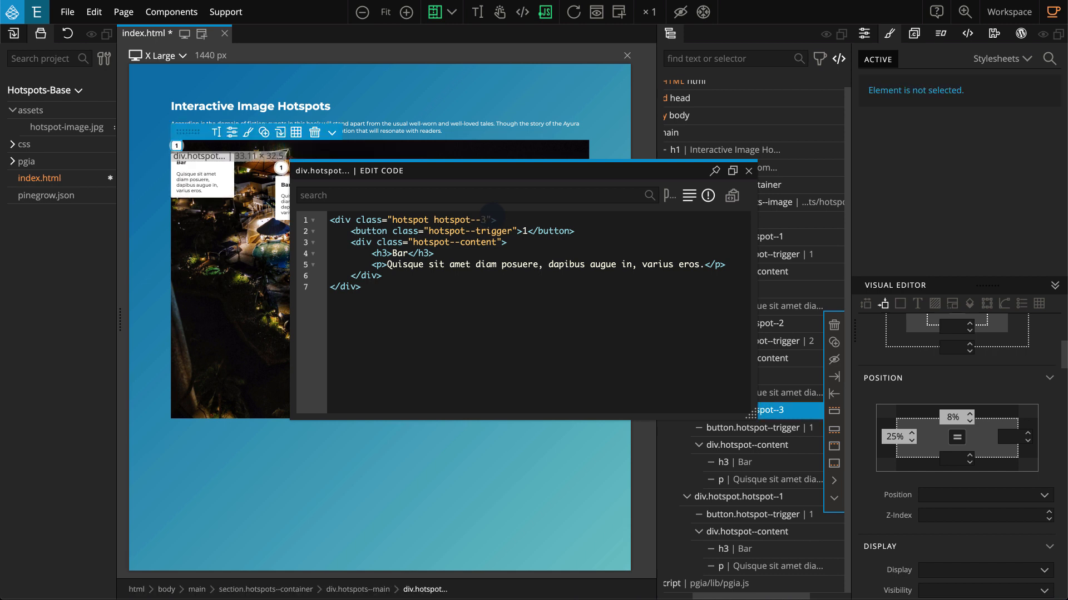
left_click(527, 234)
key("BackSpace")
type("3>")
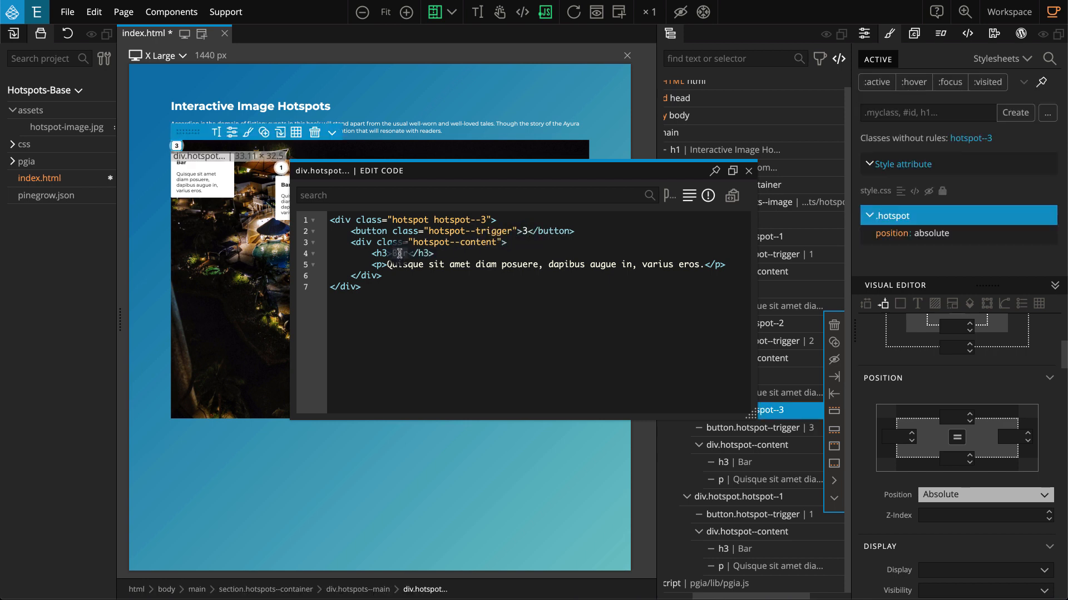
type("Parking")
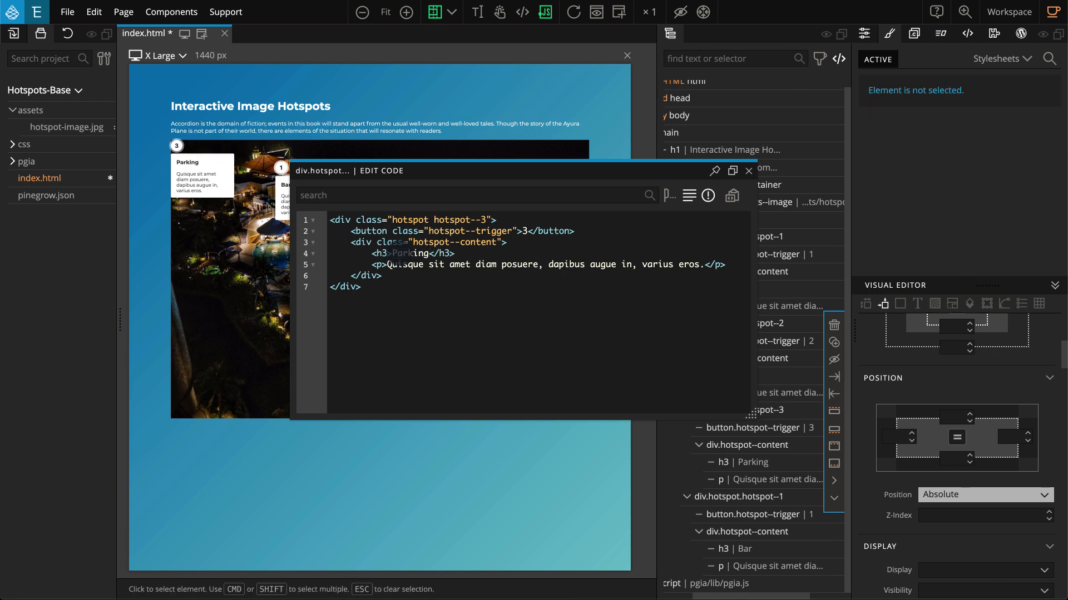
key("super+e")
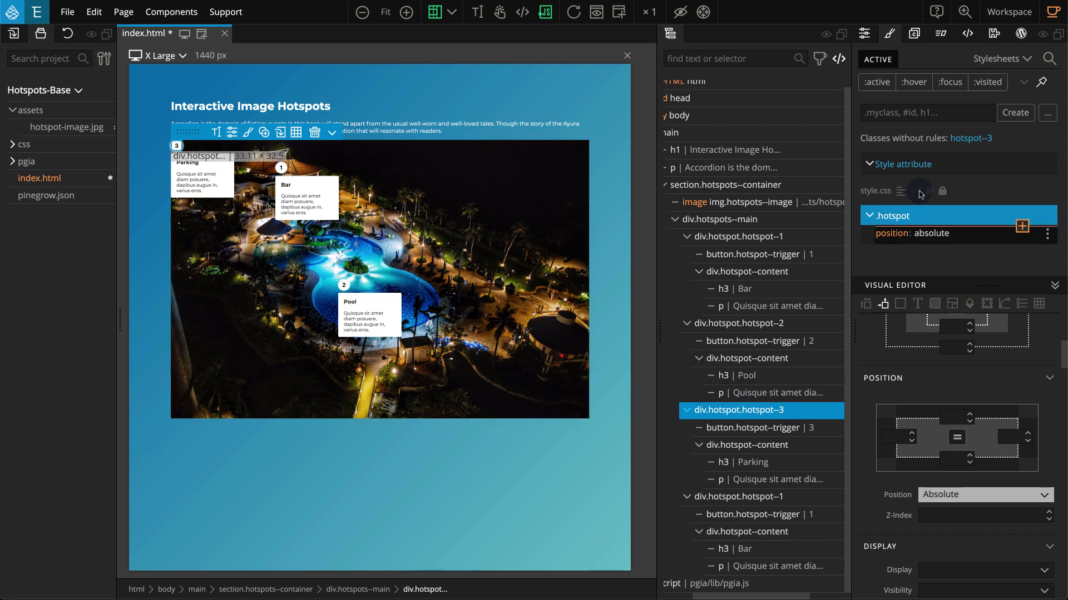
Create a .hotspot--3 rule in style.css with a top offset of 40% and a left offset of 60%.
left_click(969, 139)
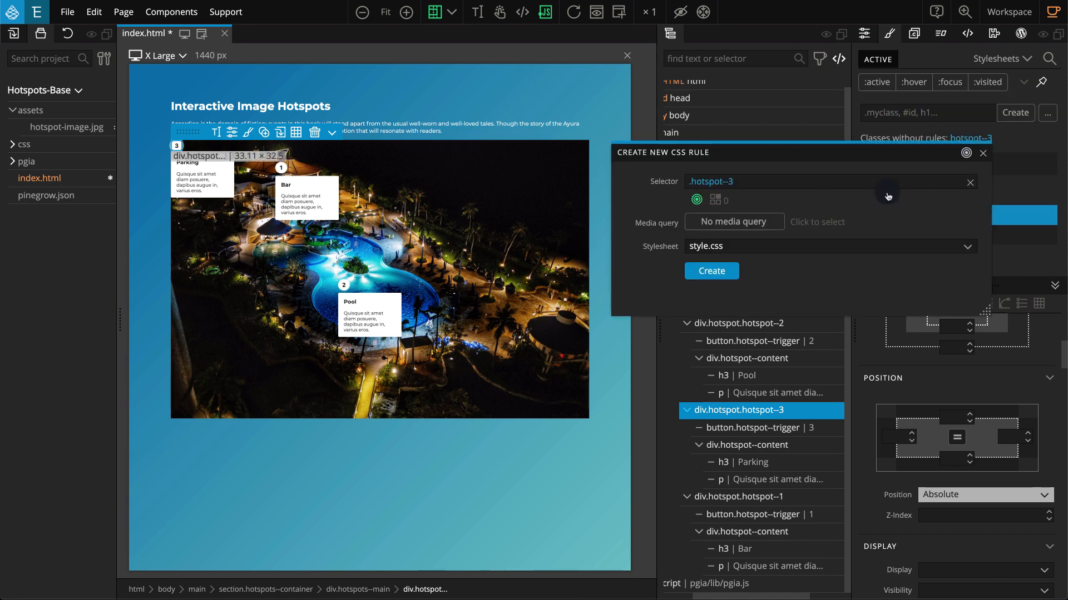
left_click(732, 275)
left_click(958, 207)
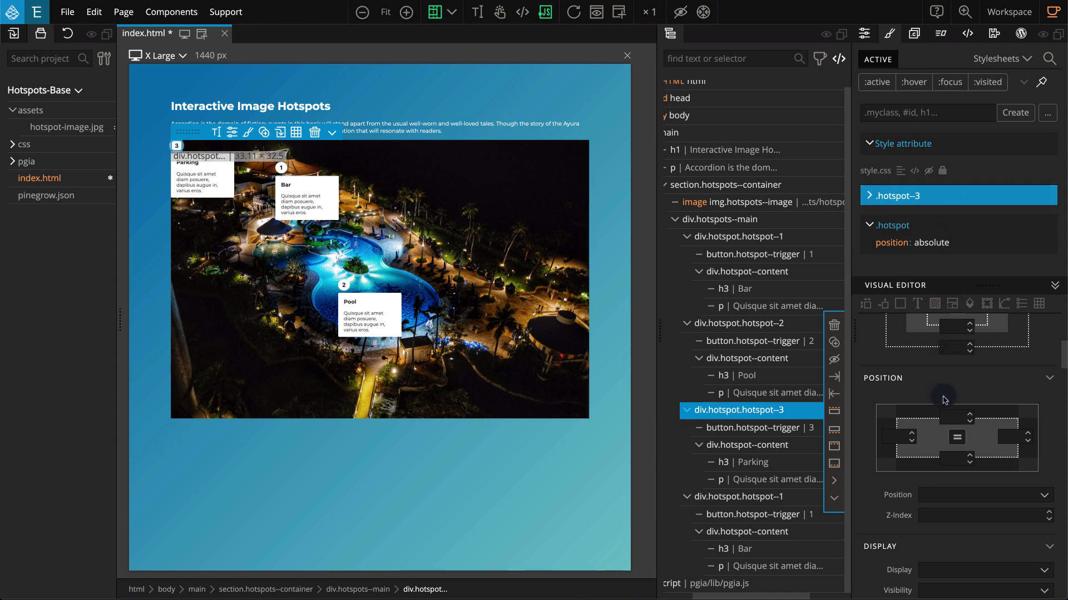
left_click(953, 417)
type("40%")
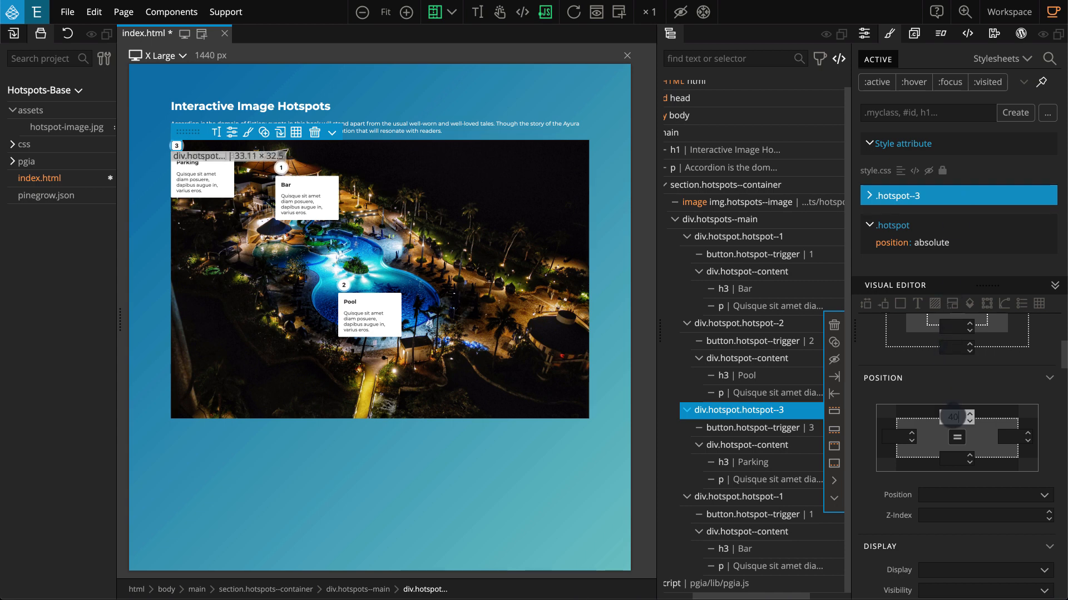
left_click(900, 438)
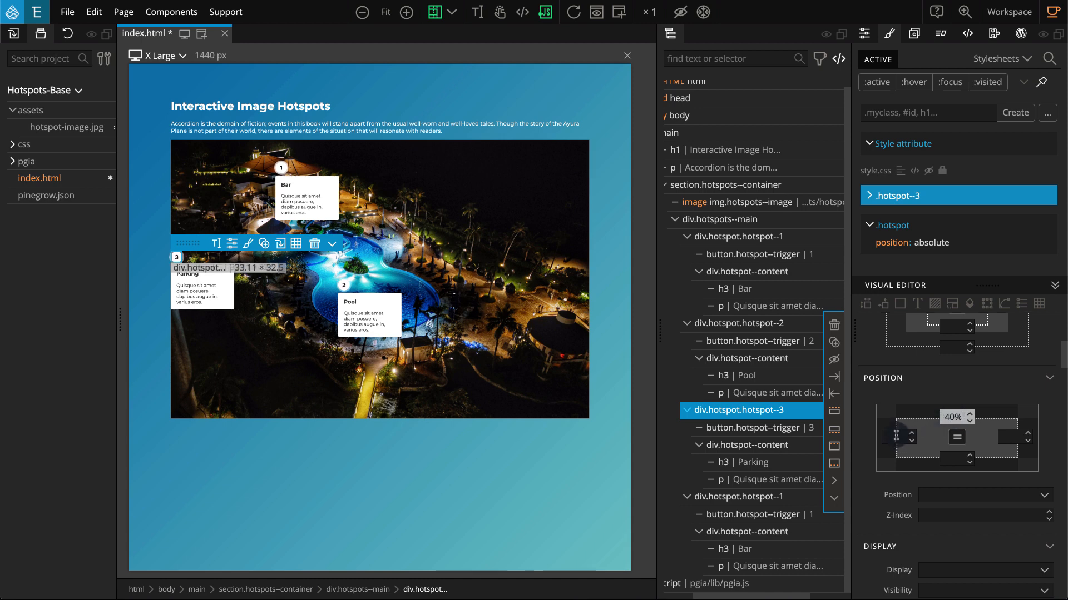
type("60%")
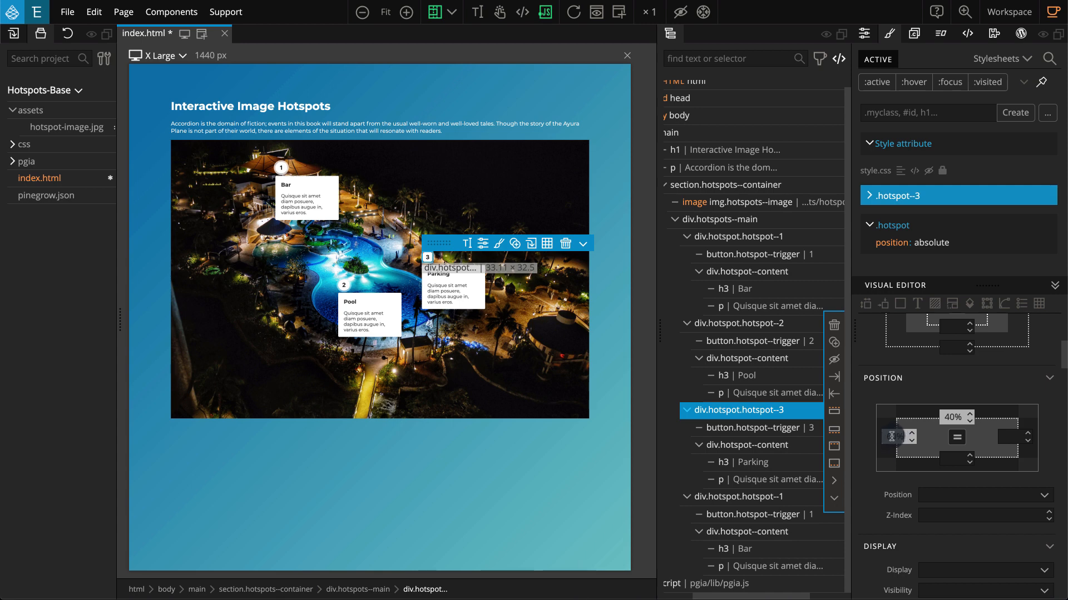
In the fourth hotspot's code, change the class to hotspot--4 and the trigger button number to 4.
left_click(790, 504)
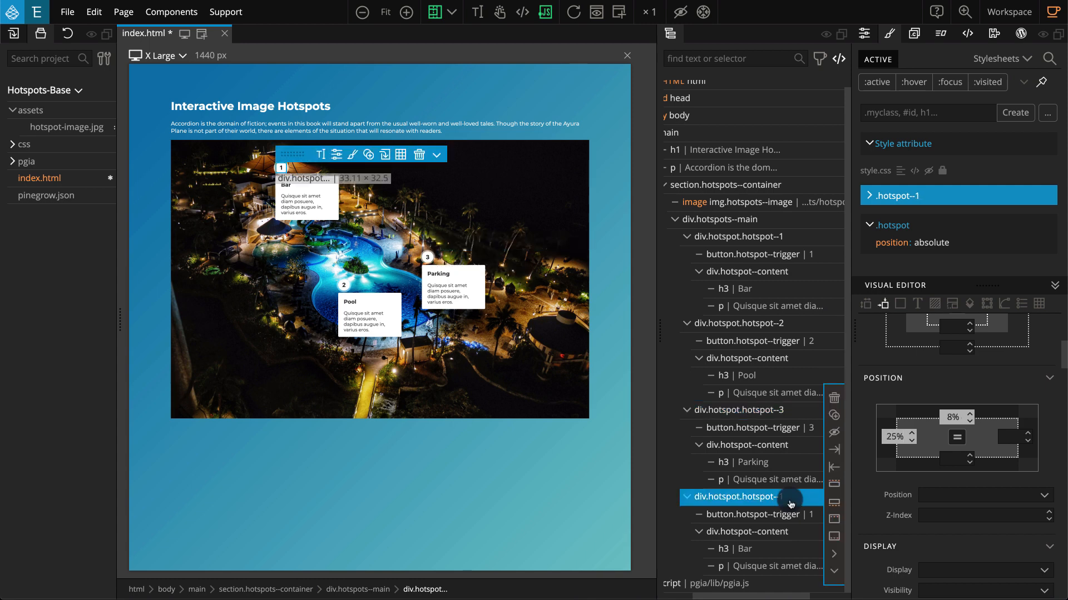
key("super+e")
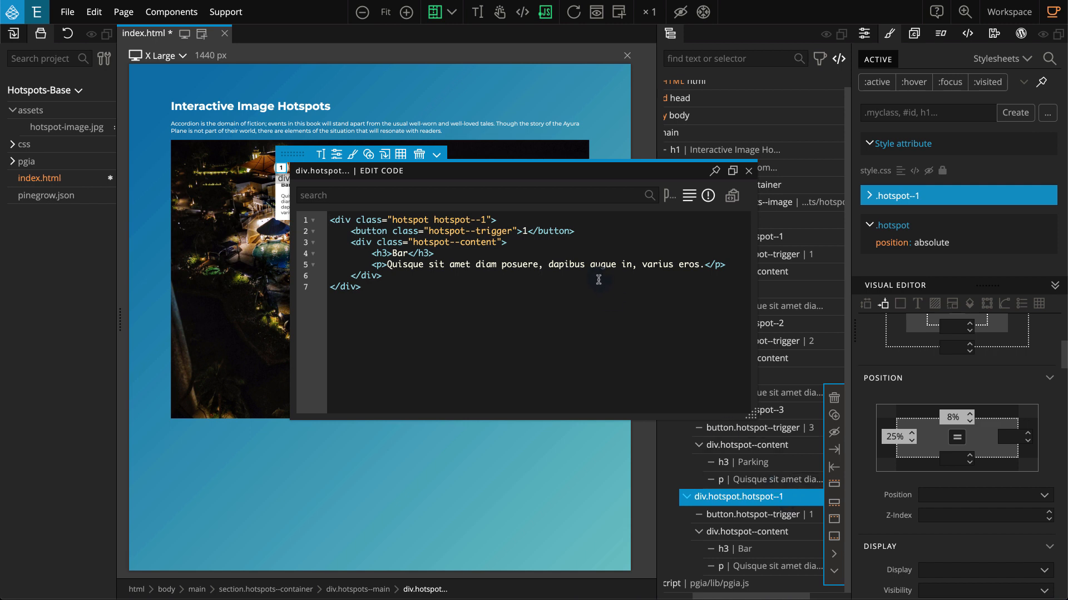
left_click(484, 218)
key("BackSpace")
type("4")
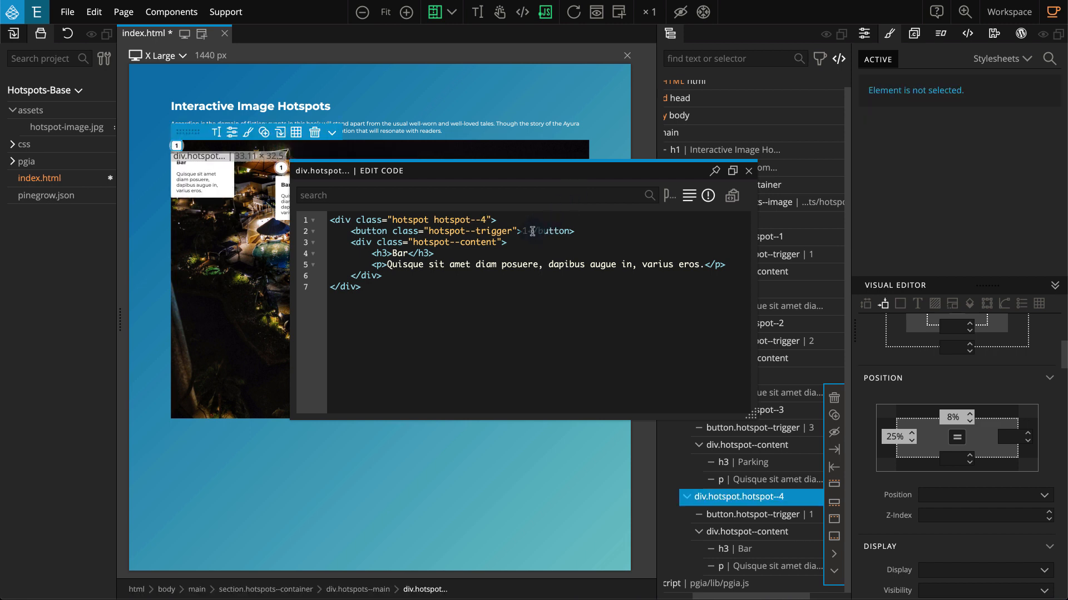
left_click(526, 231)
key("BackSpace")
type("4")
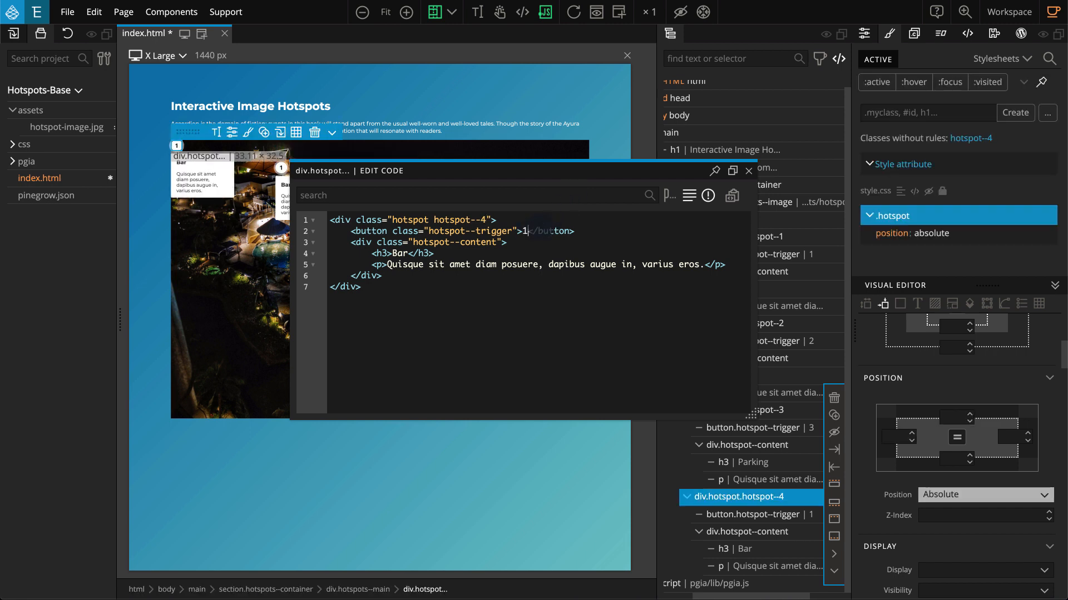
Change the heading in the fourth hotspot's code to Reception and close the code editor.
double_click(399, 253)
type("Re")
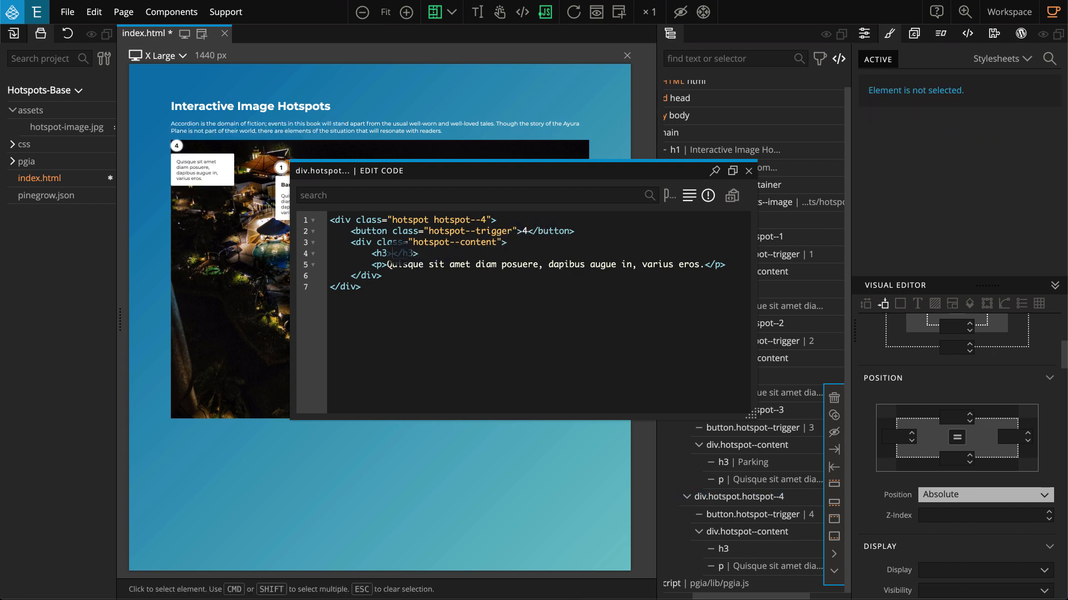
type("ception")
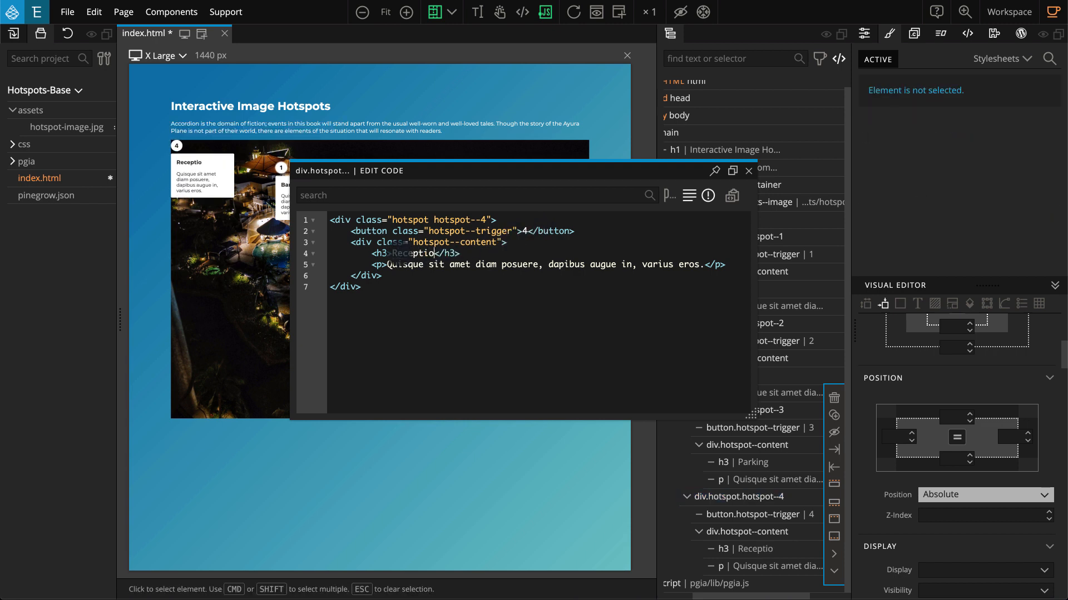
key("Escape")
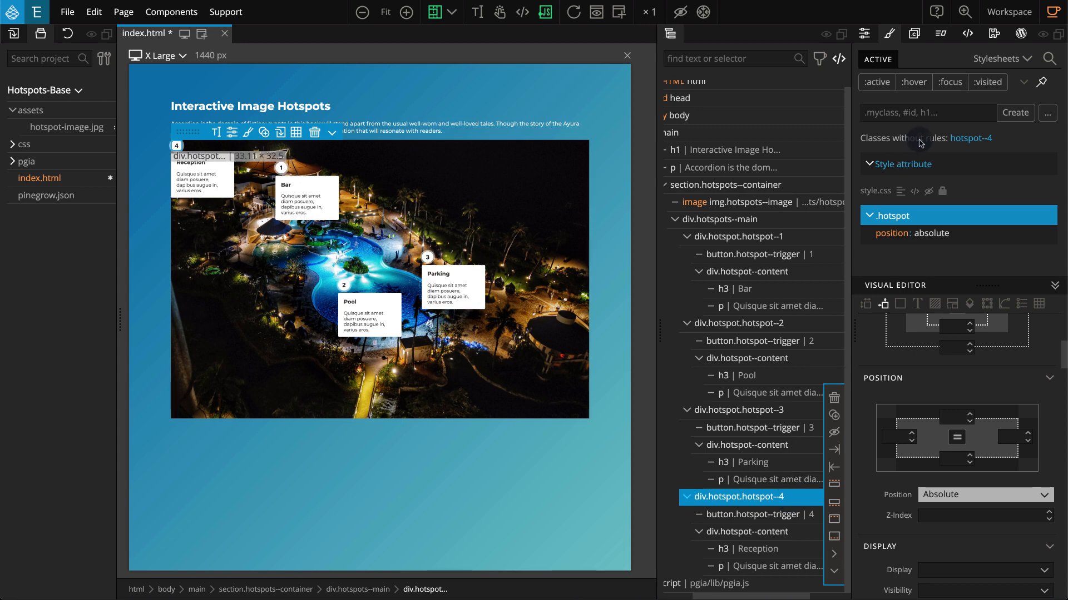
Create a .hotspot--4 rule in style.css with a top offset of 70% and a left offset of 85%.
left_click(970, 139)
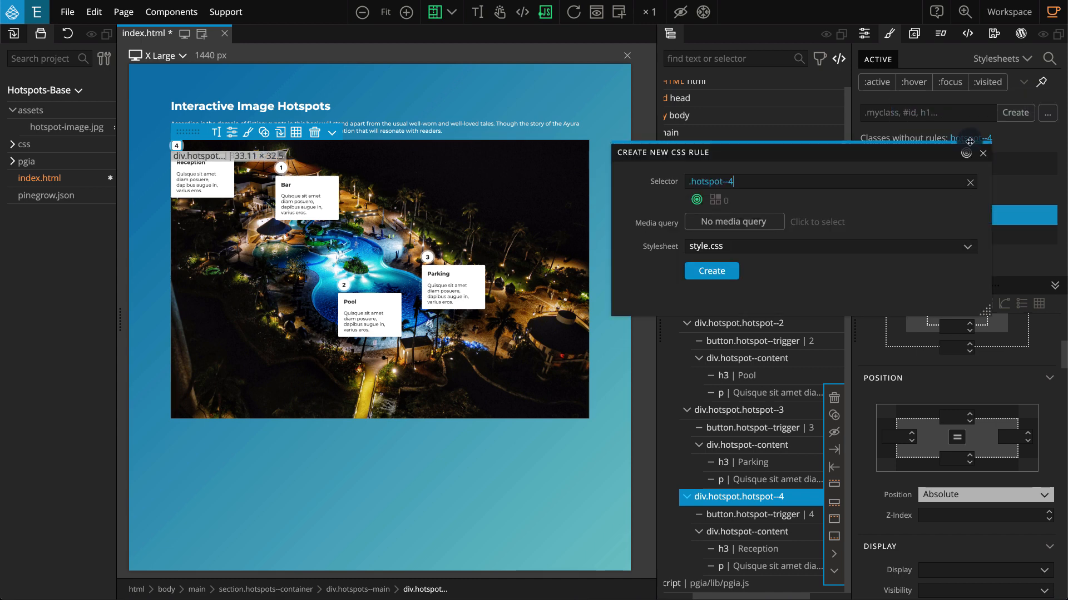
left_click(732, 269)
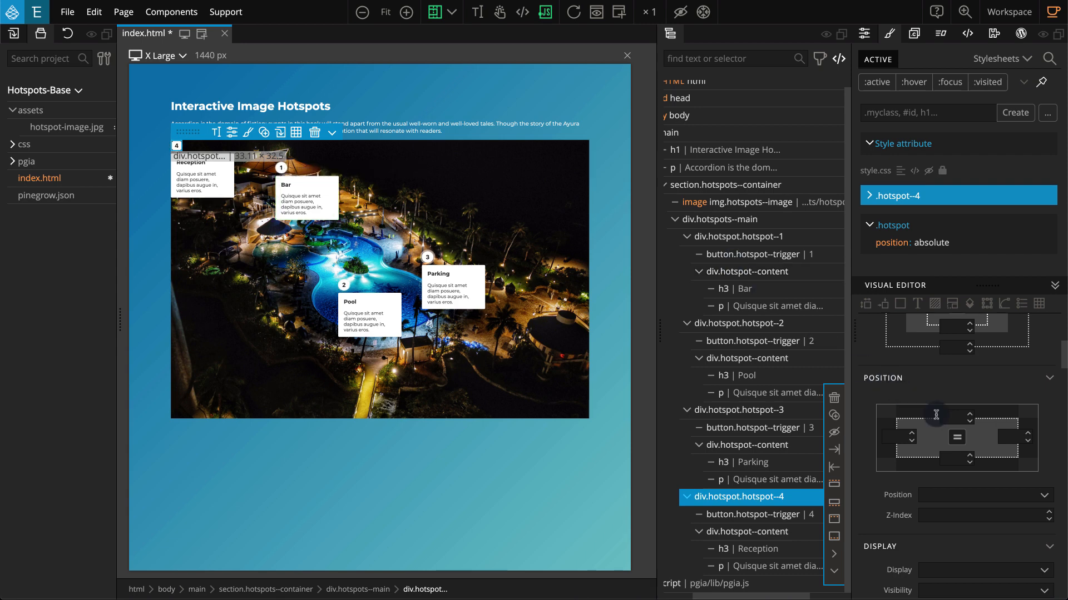
left_click(954, 422)
type("70%")
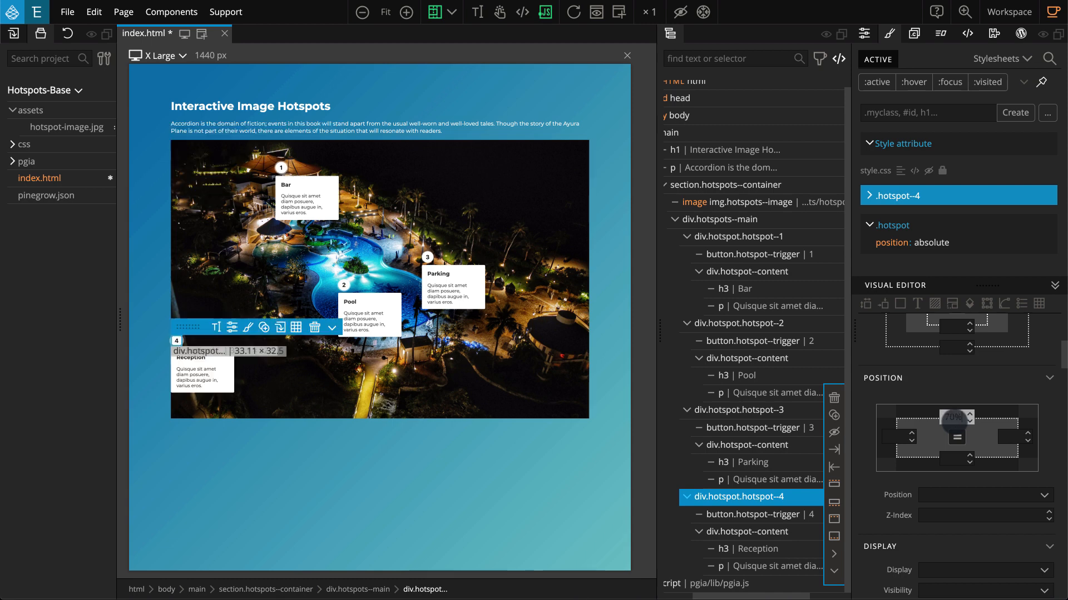
key("Return")
left_click(893, 437)
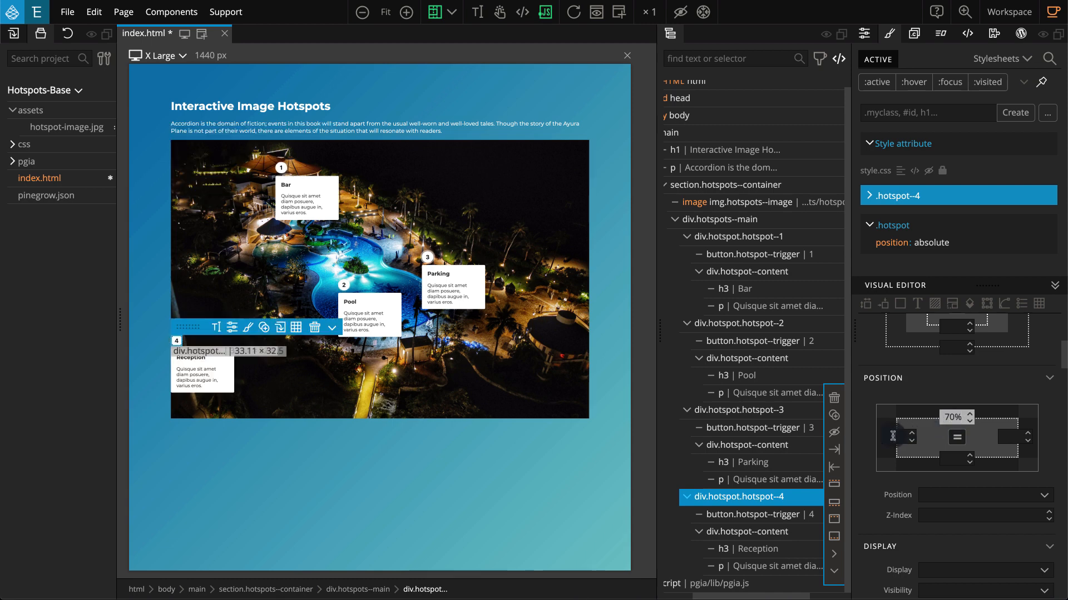
type("85%")
key("Return")
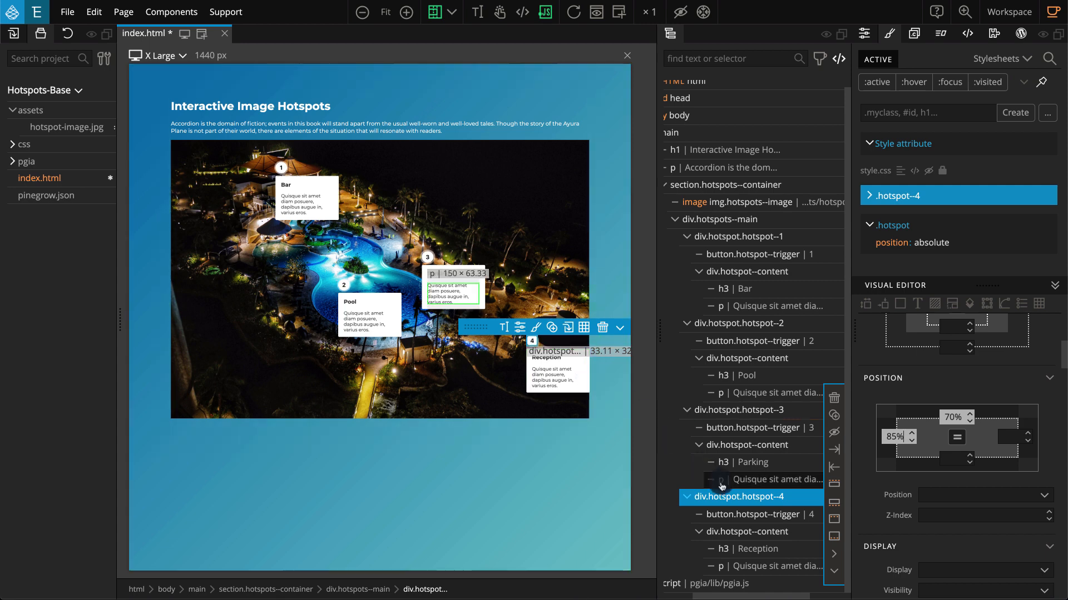
Create a .hotspot--4 .hotspot--content rule in style.css for the fourth hotspot's content box.
left_click(797, 537)
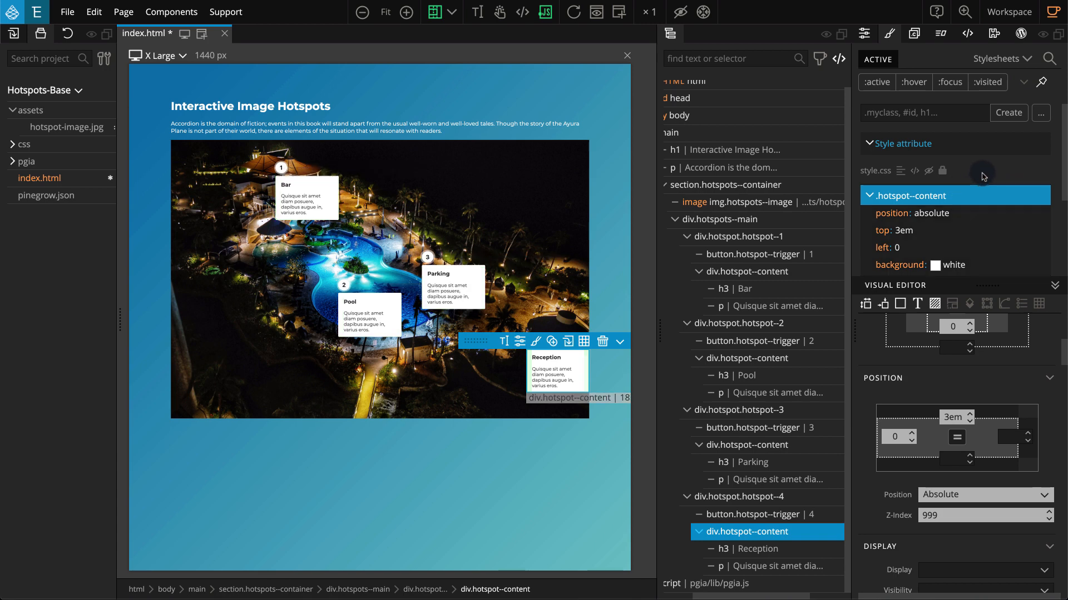
scroll(974, 206, "down", 3)
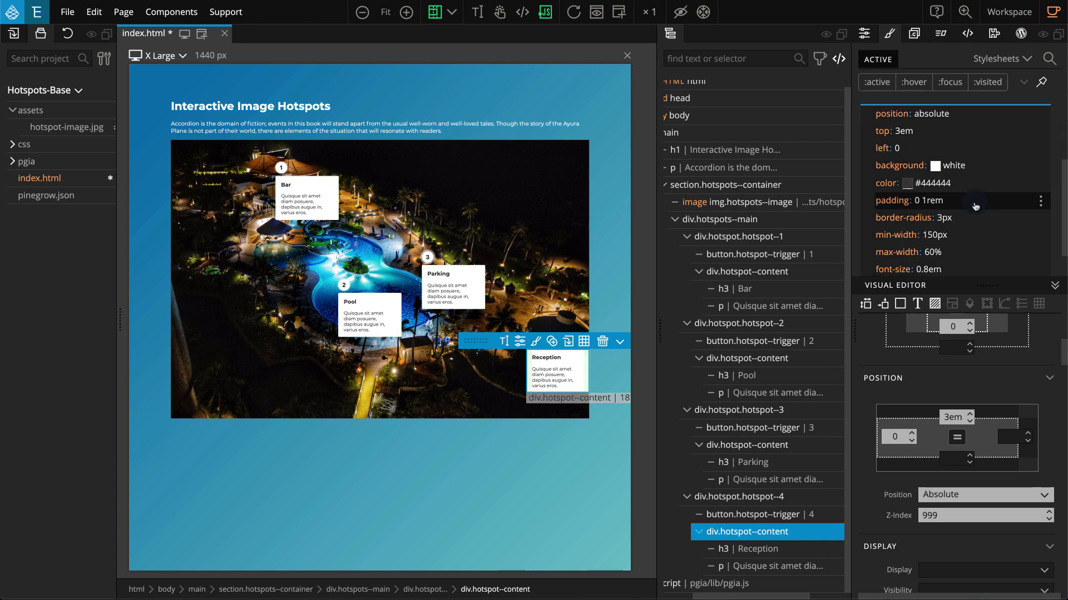
scroll(975, 206, "up", 3)
scroll(974, 205, "up", 1)
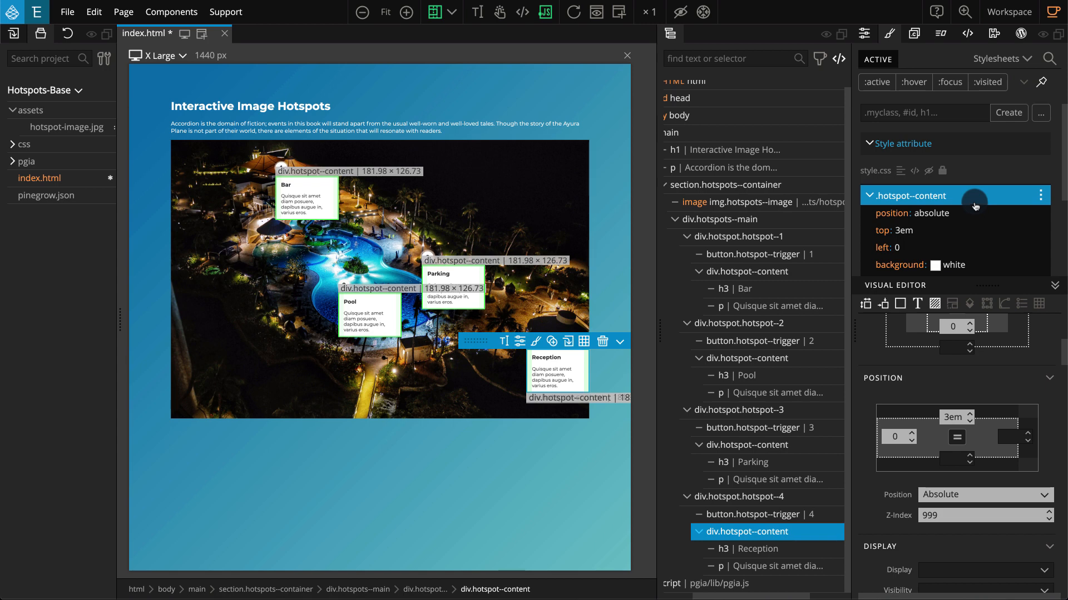
left_click(1041, 114)
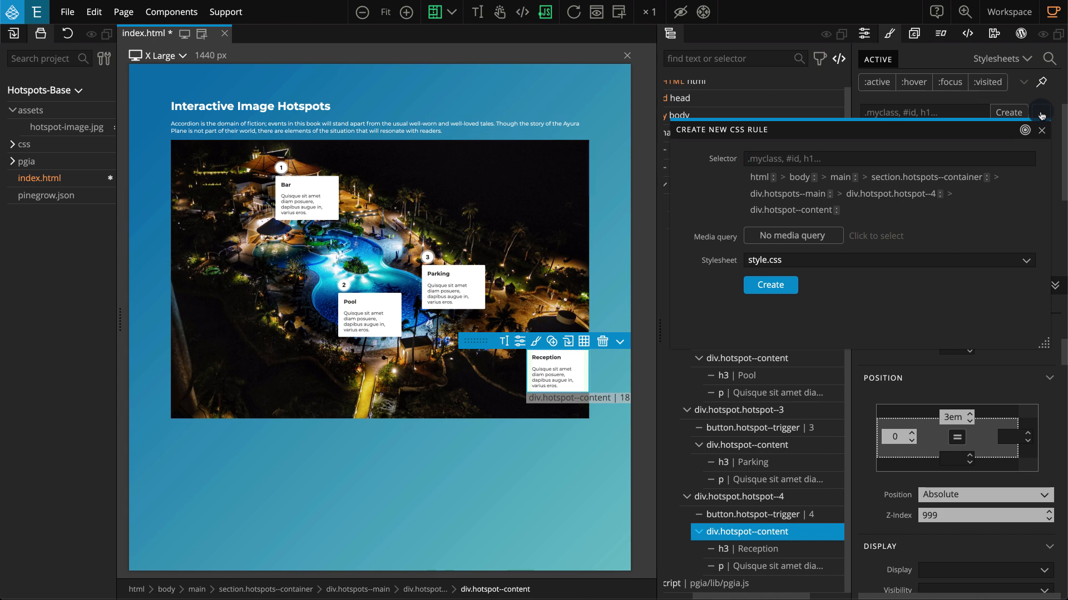
left_click(919, 194)
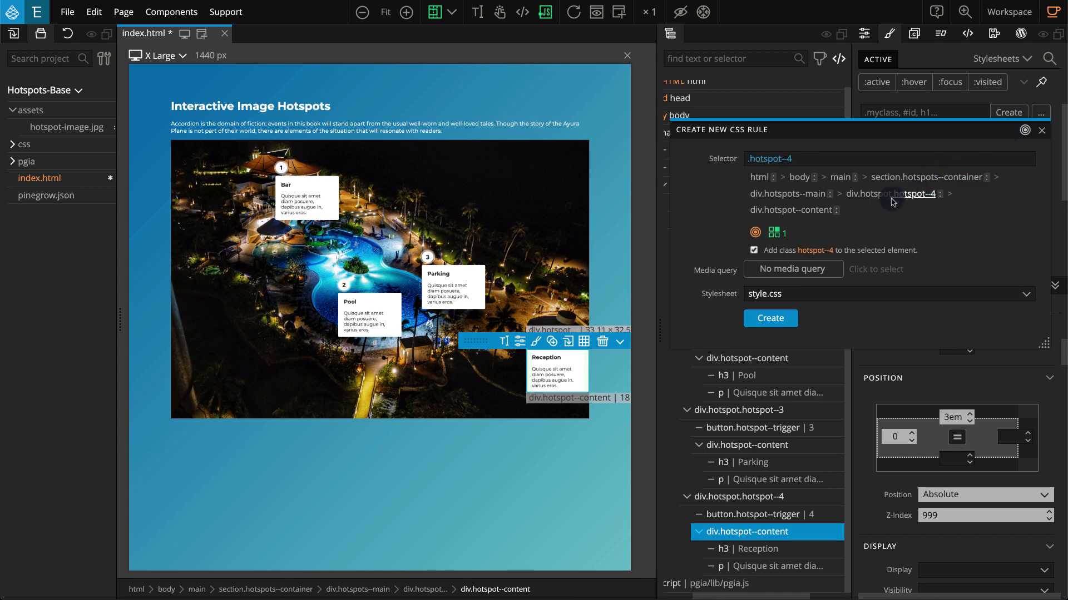
left_click(806, 211)
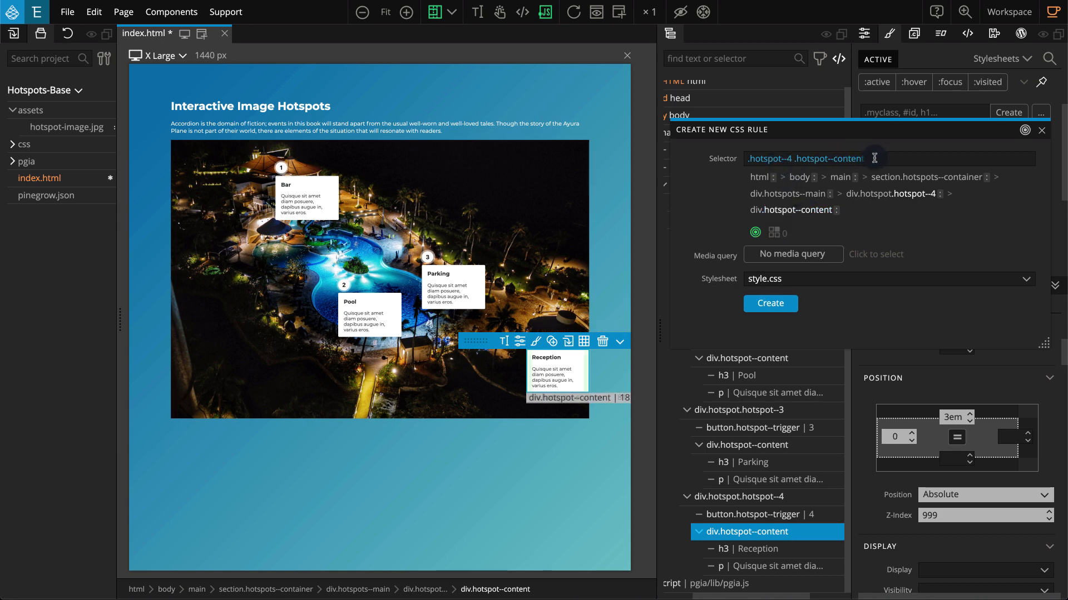
mouse_move(758, 236)
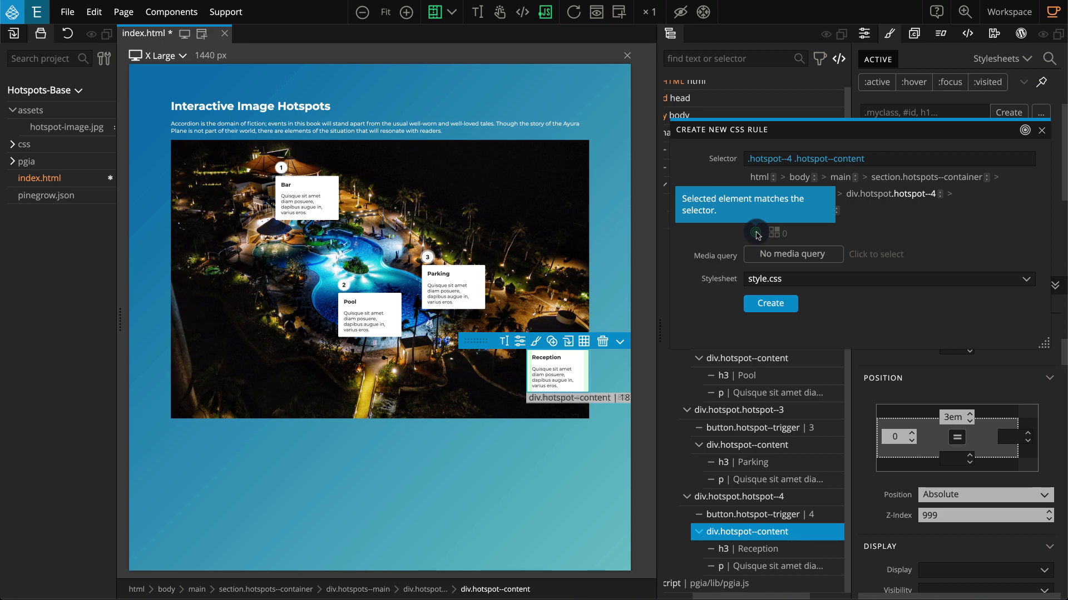
left_click(787, 303)
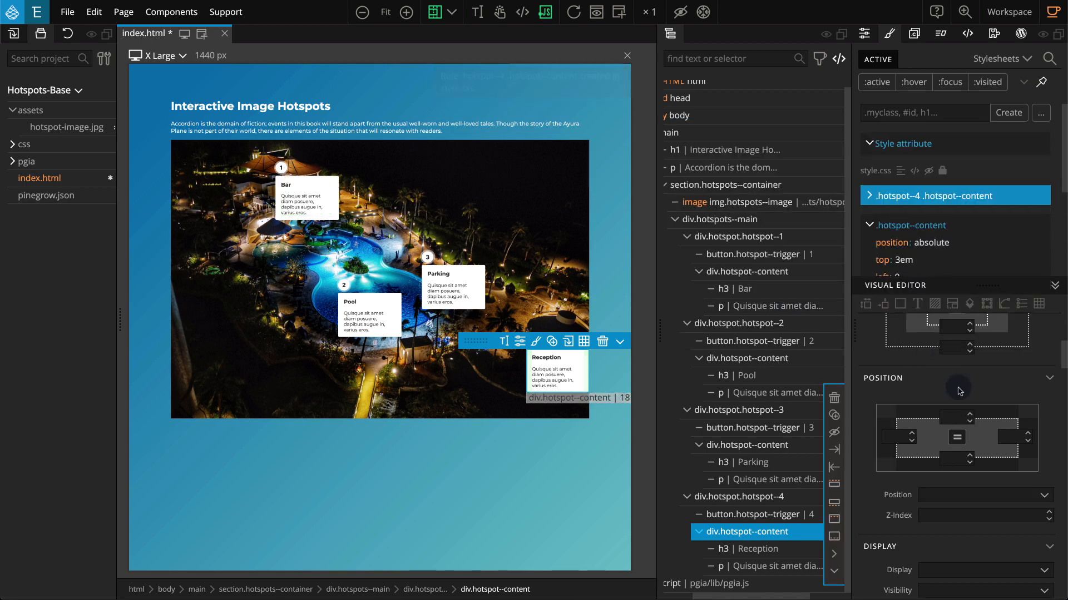
In the .hotspot--4 .hotspot--content rule, set the left offset to unset and the right offset to 0, and deselect the element.
left_click(892, 437)
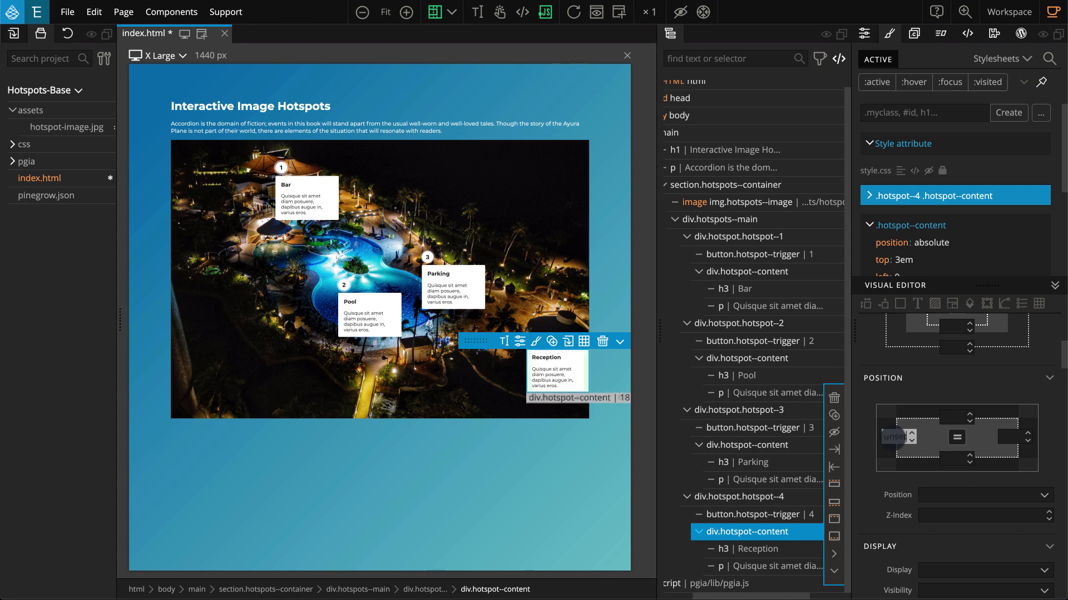
left_click(1005, 435)
type("0")
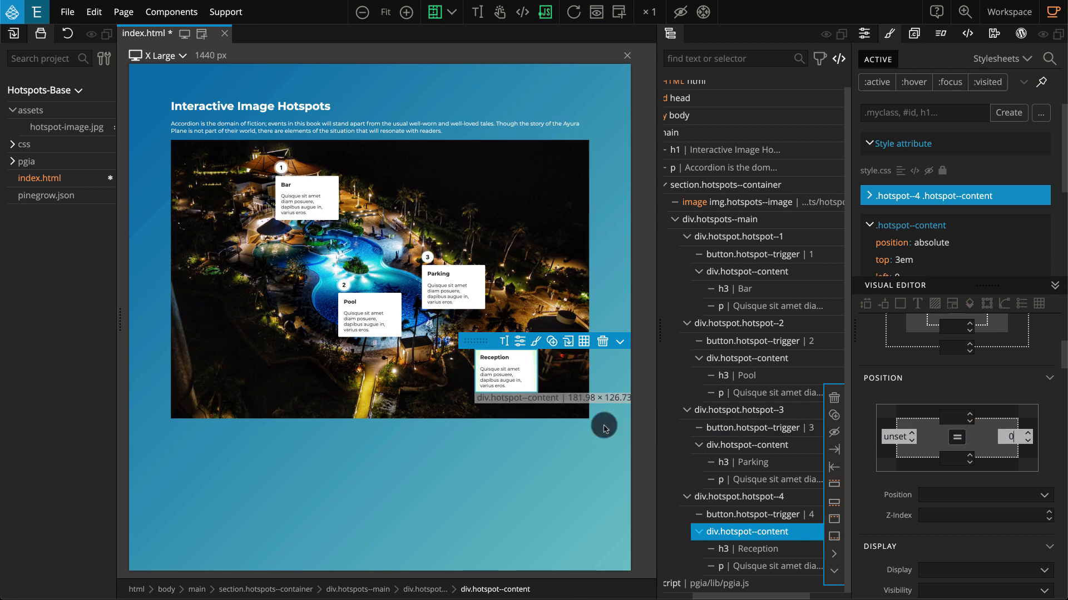
left_click(647, 384)
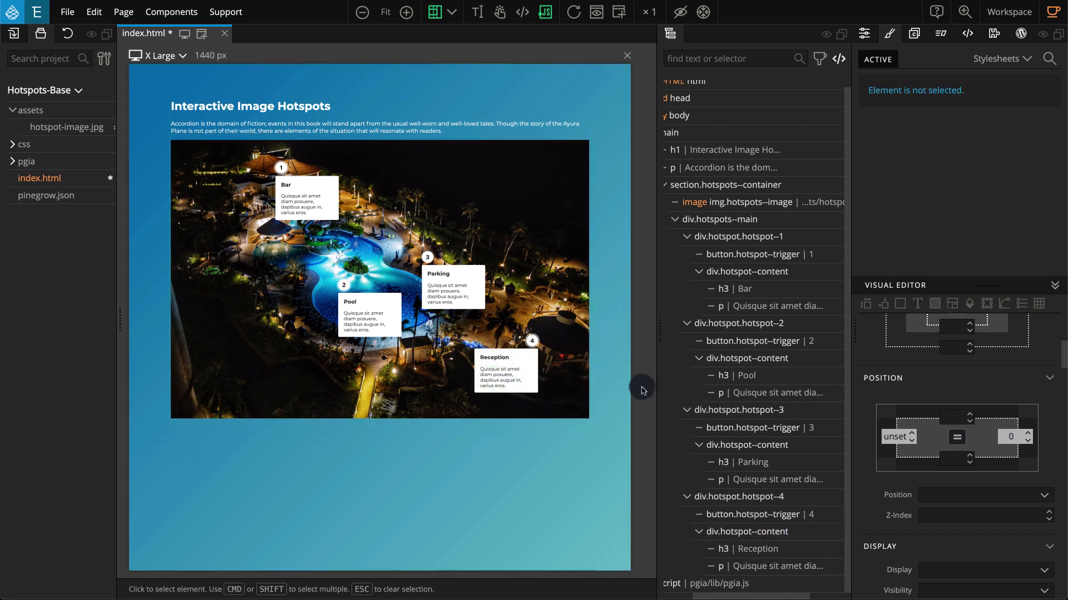